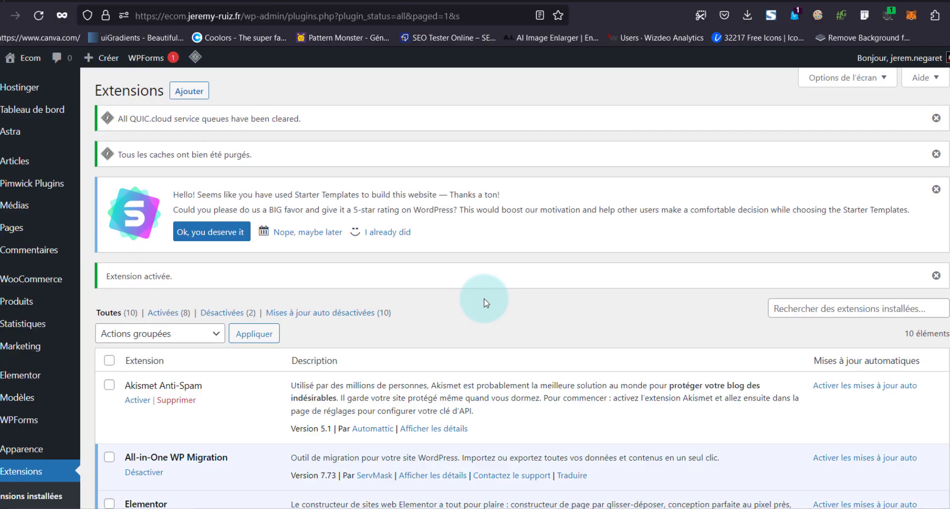
Scroll down the gift card plugin search results to the PW WooCommerce Gift Cards listing
scroll(484, 298, down, 2)
scroll(484, 298, down, 3)
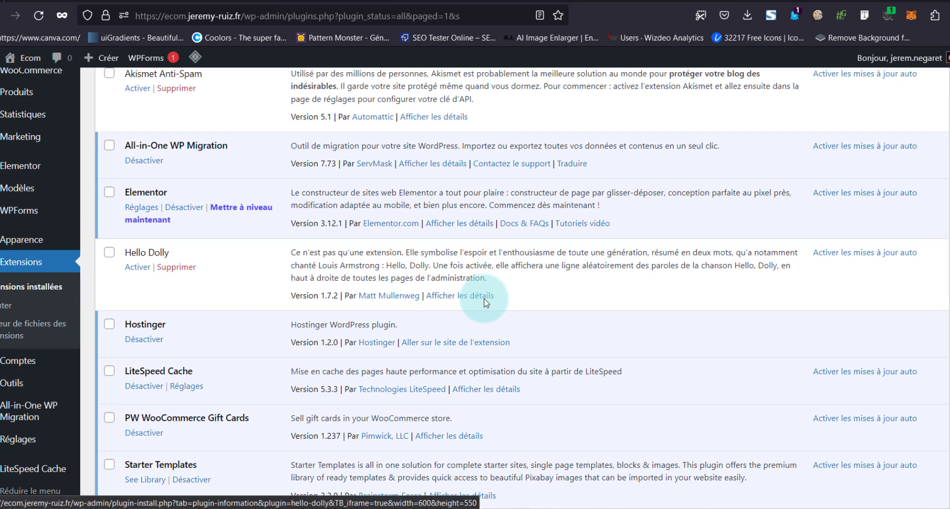
Auto-create the Carte Cadeau gift card product from the PW Gift Cards settings page
scroll(484, 299, down, 4)
scroll(484, 299, up, 2)
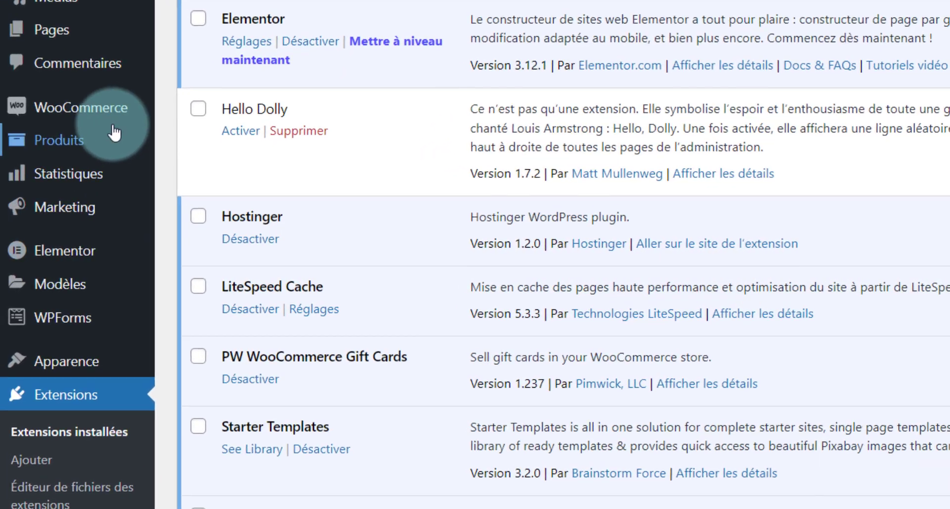
mouse_move(76, 147)
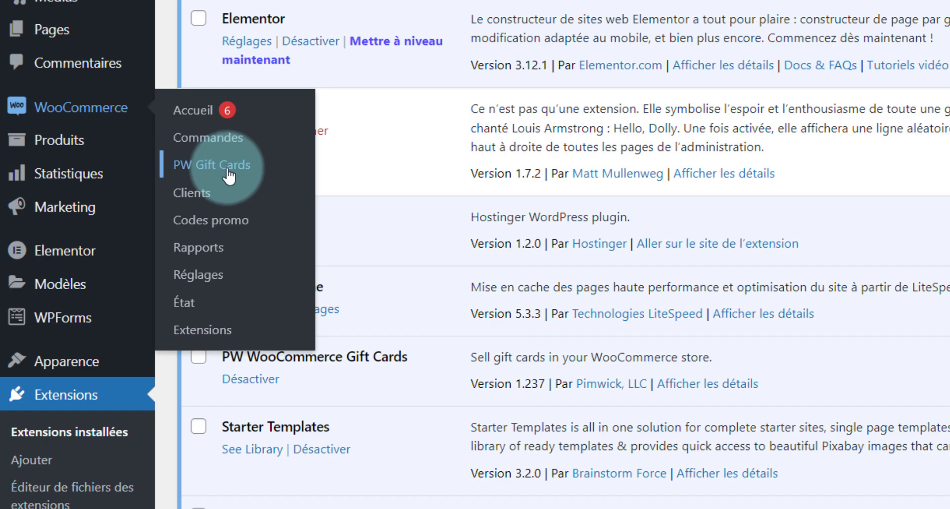
click(228, 174)
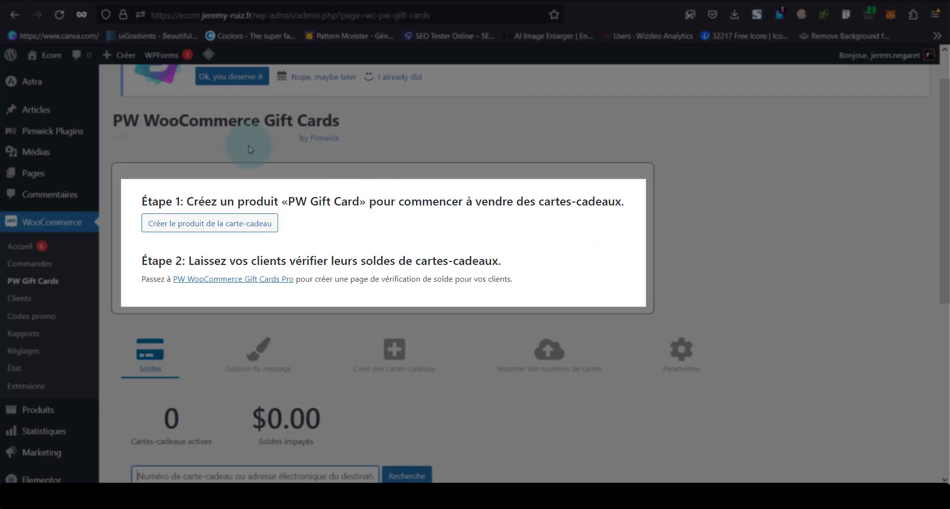
click(247, 225)
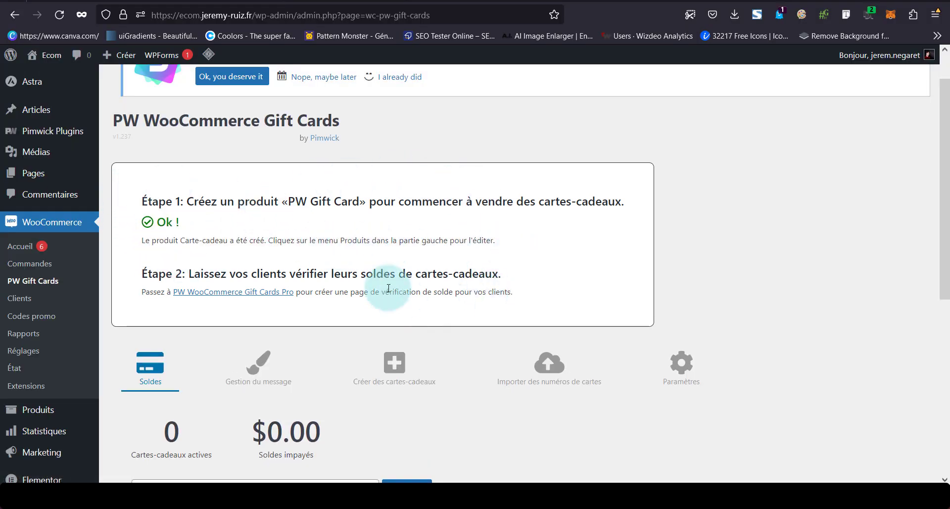
Review the products list showing Carte Cadeau priced $10.00–$100.00 among the posters
scroll(388, 288, down, 2)
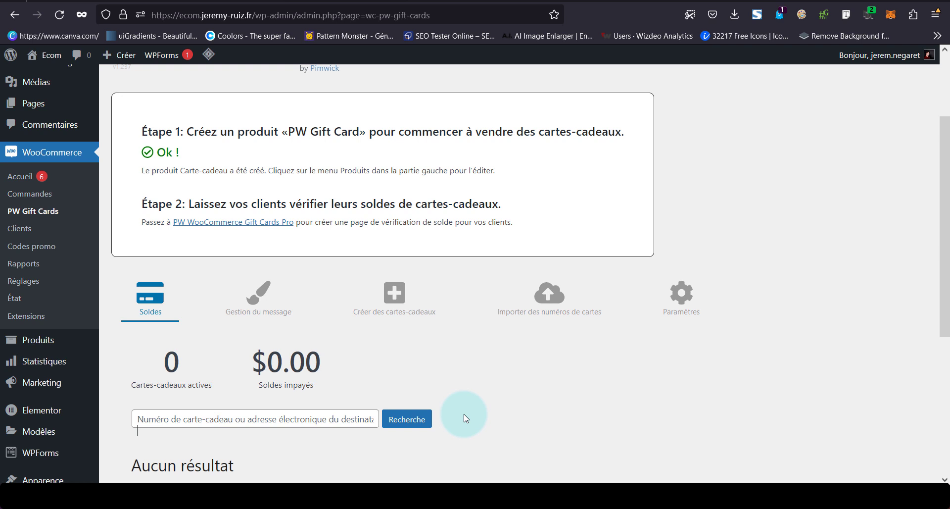
scroll(465, 418, down, 2)
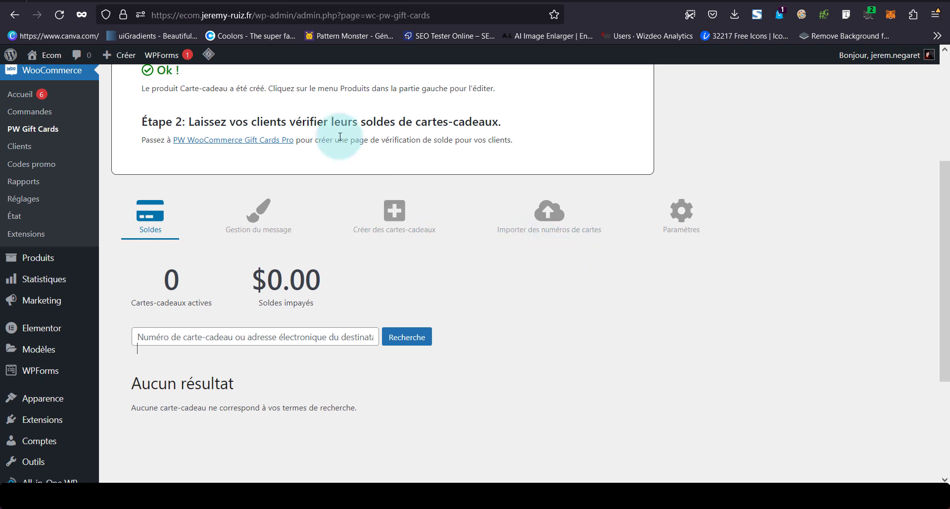
scroll(329, 138, up, 2)
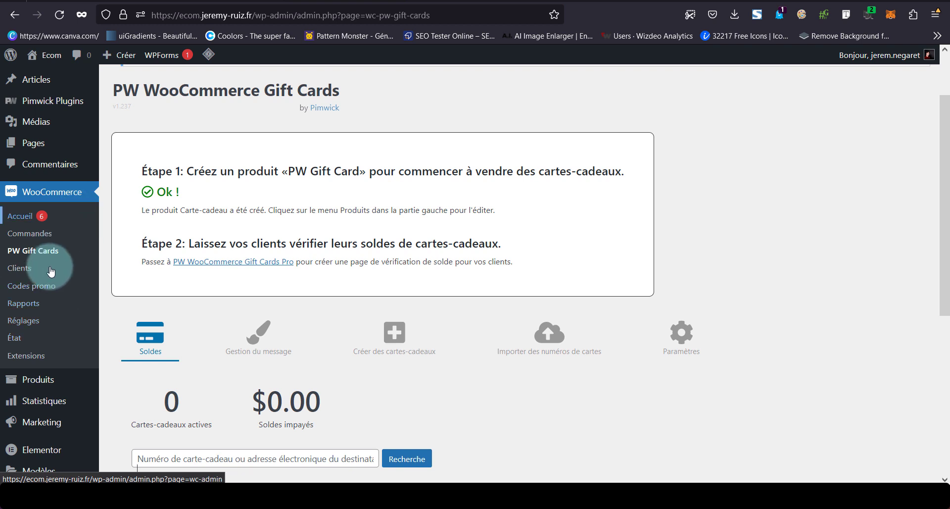
mouse_move(47, 388)
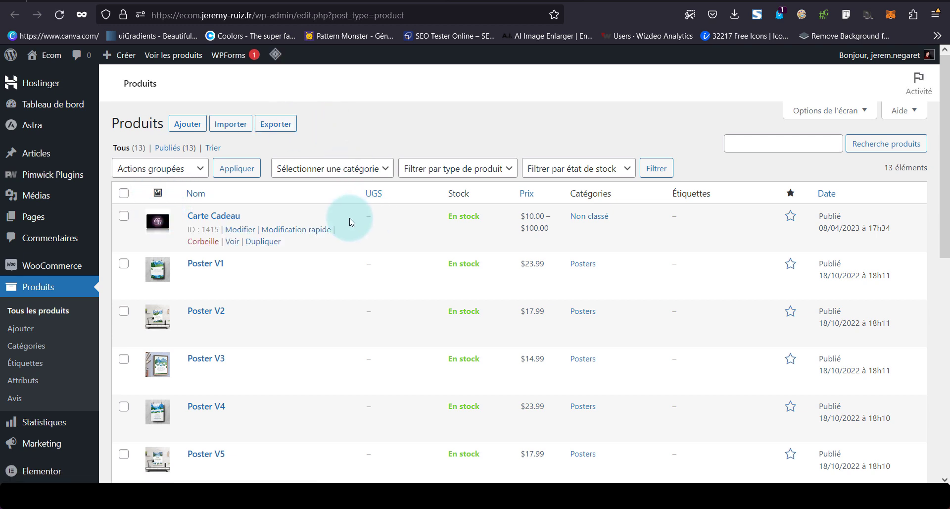
click(230, 333)
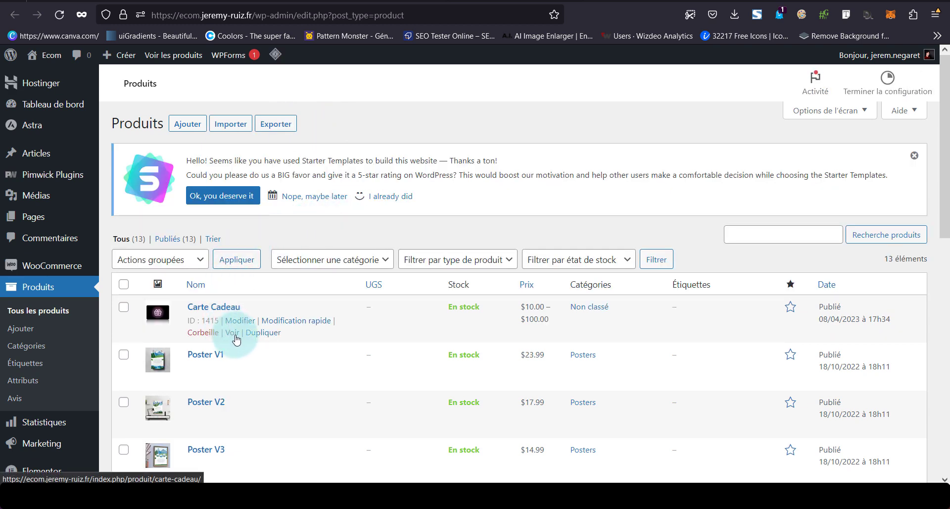
scroll(472, 200, down, 3)
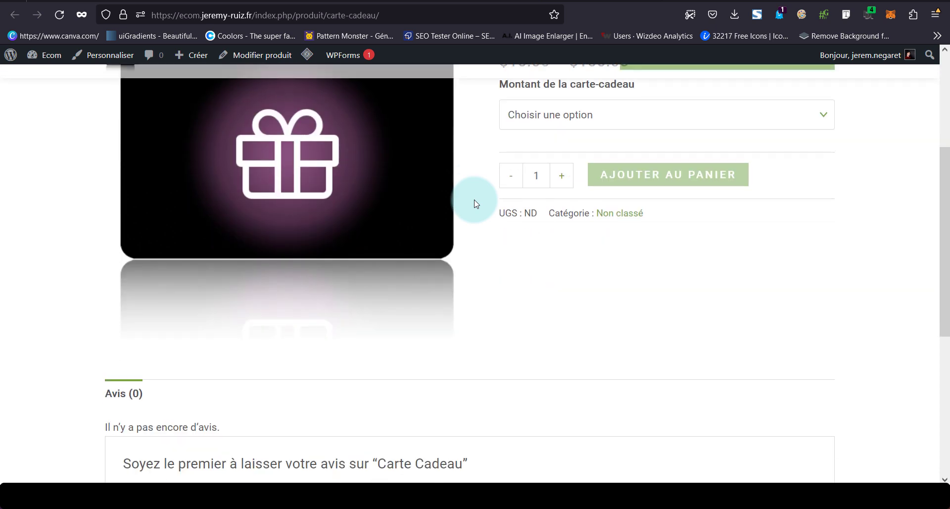
scroll(471, 201, up, 2)
click(539, 246)
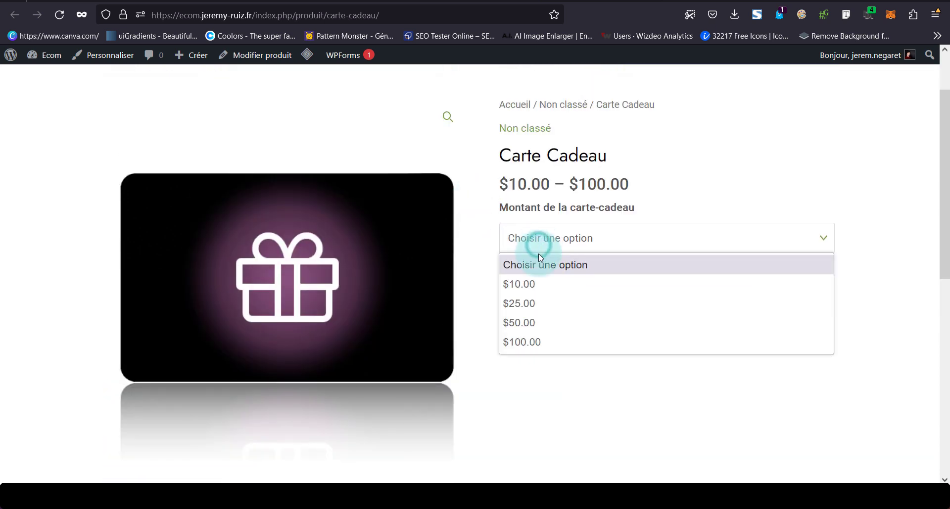
click(741, 174)
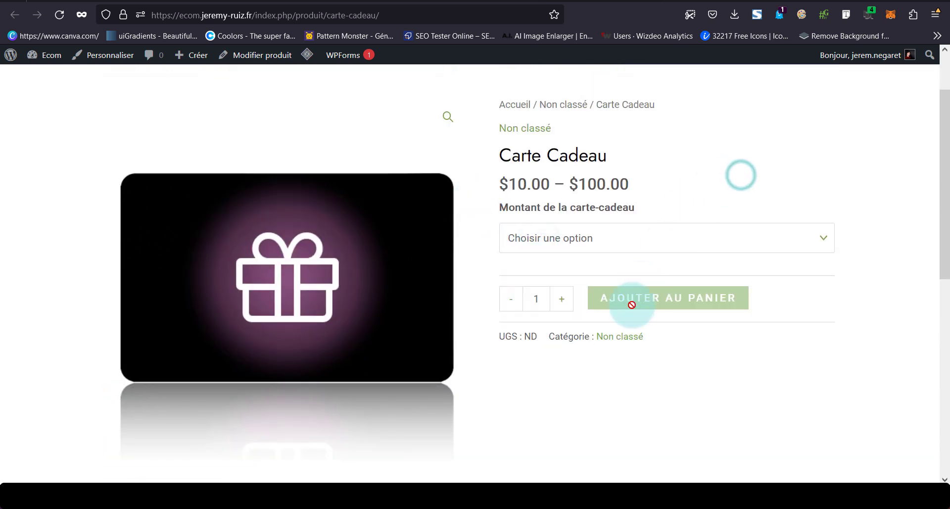
click(588, 240)
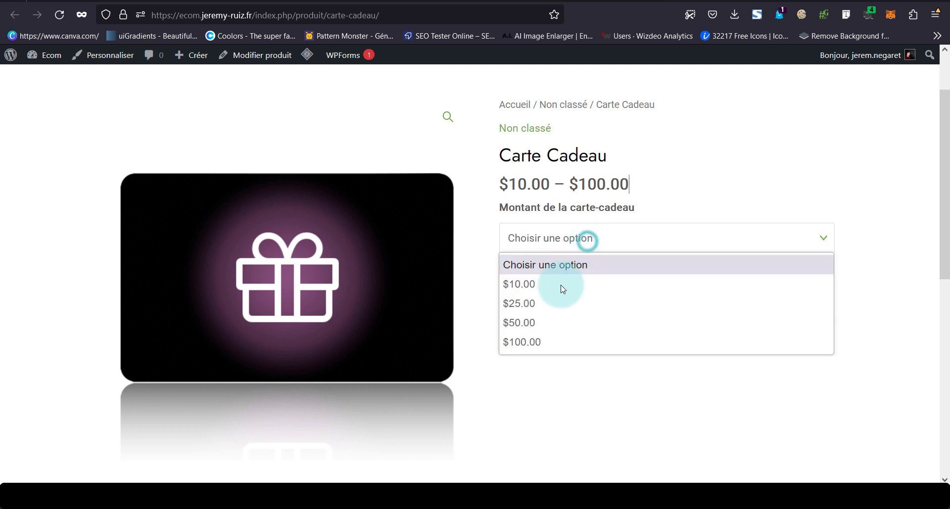
click(547, 316)
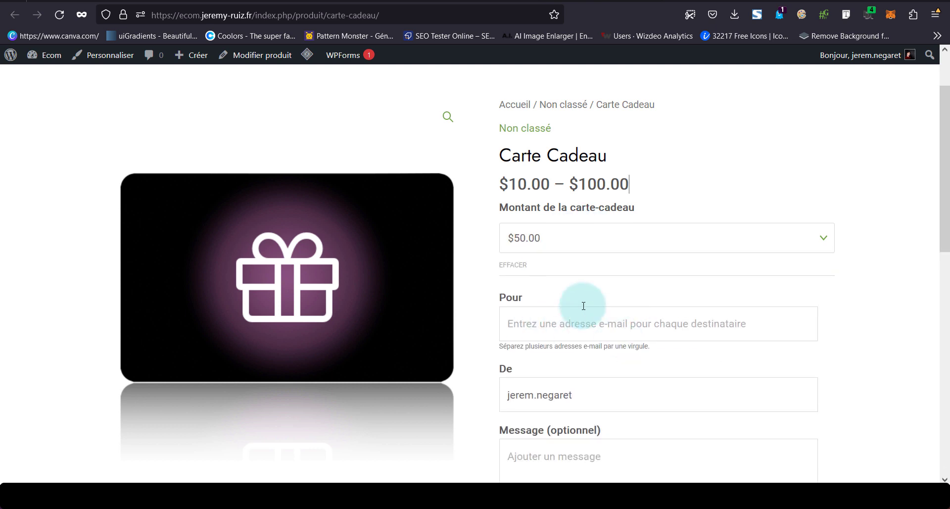
scroll(583, 305, down, 1)
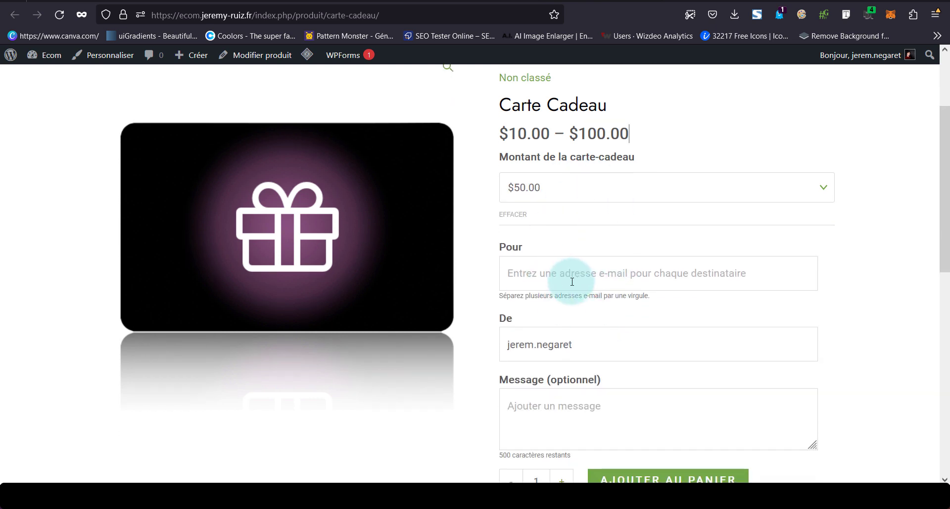
click(530, 278)
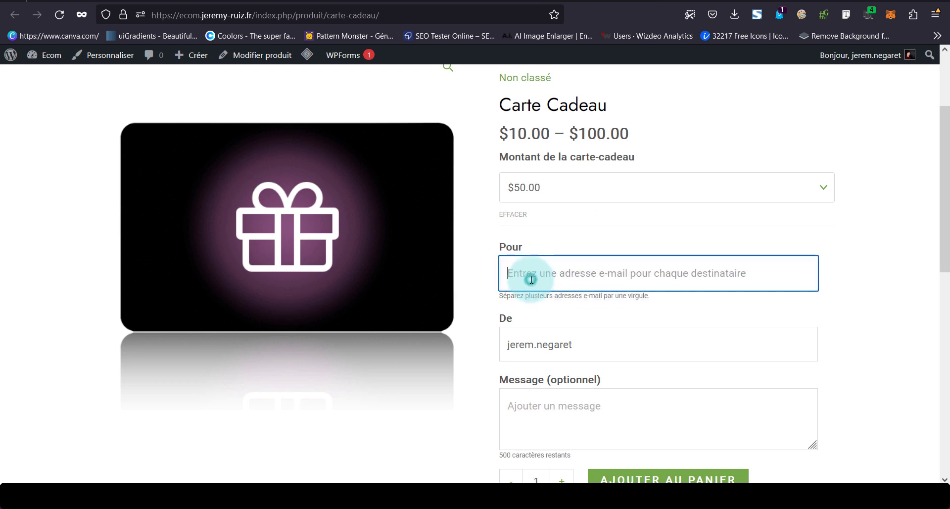
click(539, 345)
click(540, 409)
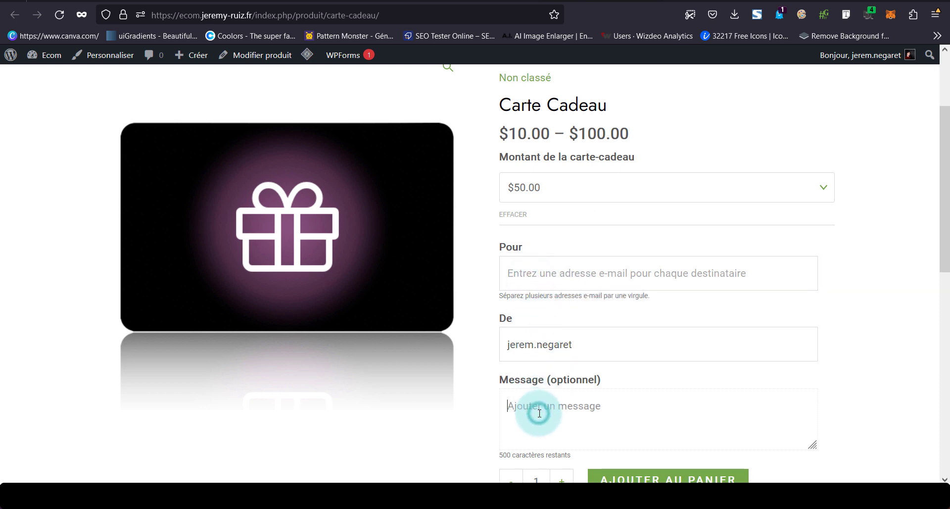
click(572, 278)
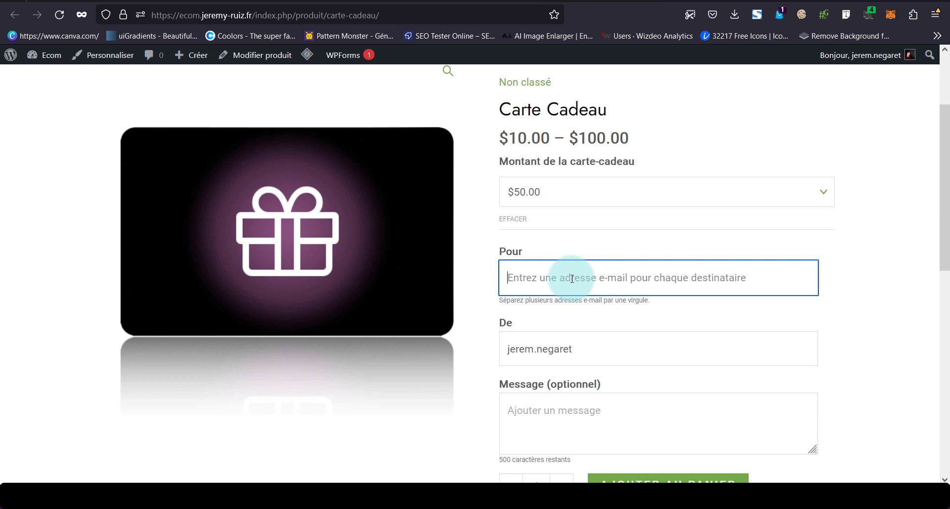
scroll(569, 277, down, 1)
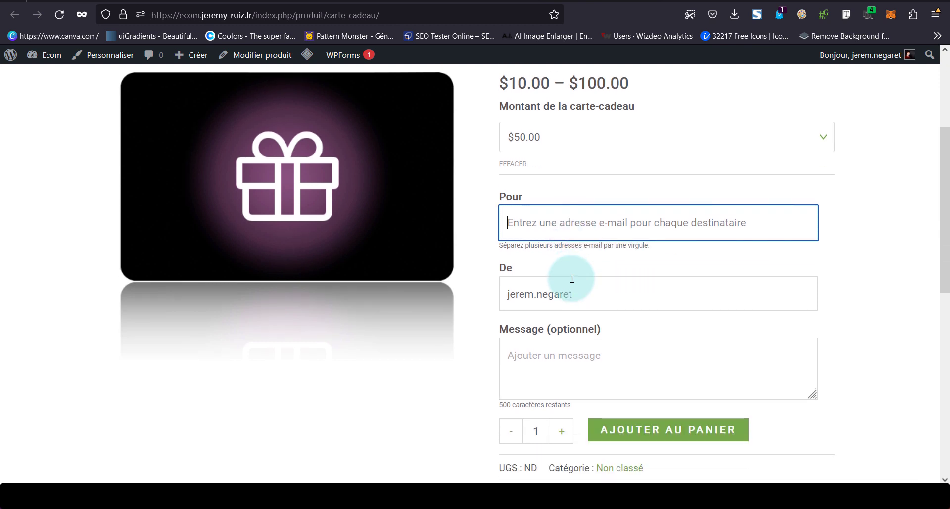
click(592, 321)
click(582, 292)
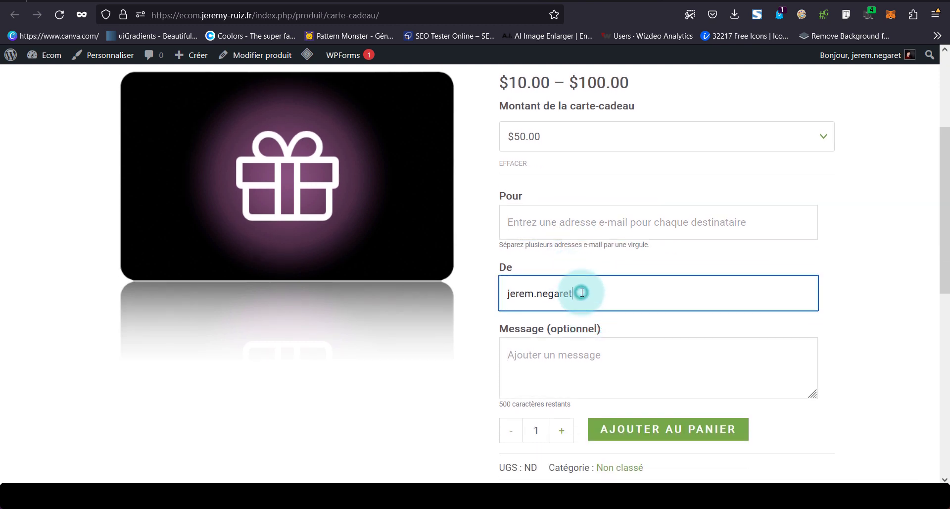
click(561, 354)
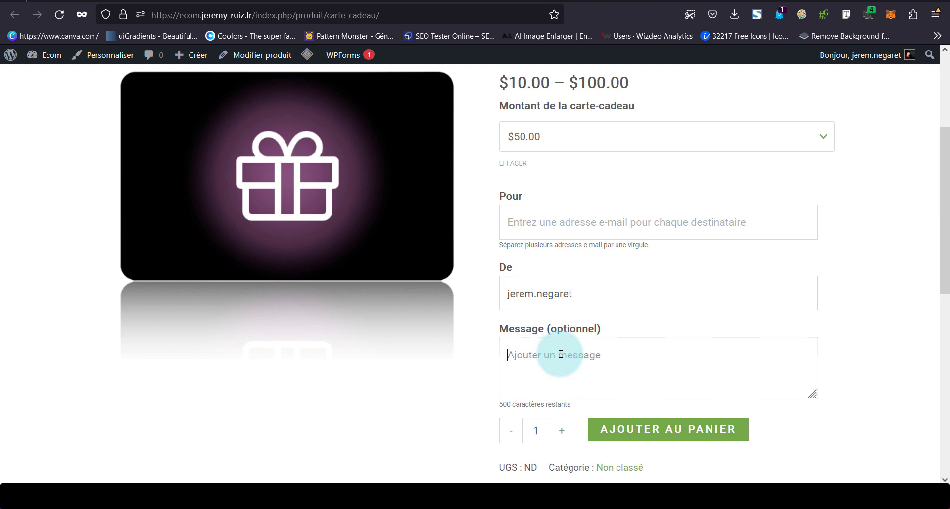
scroll(560, 354, down, 2)
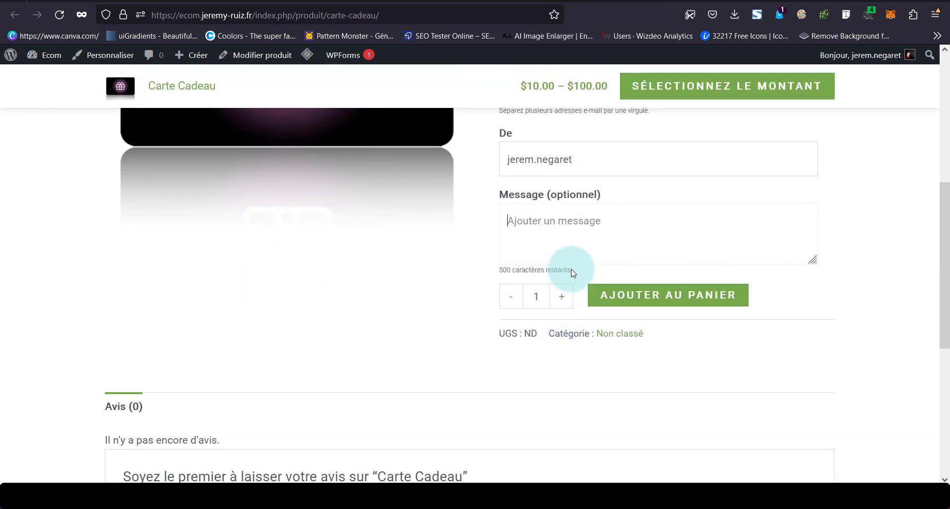
scroll(571, 273, up, 3)
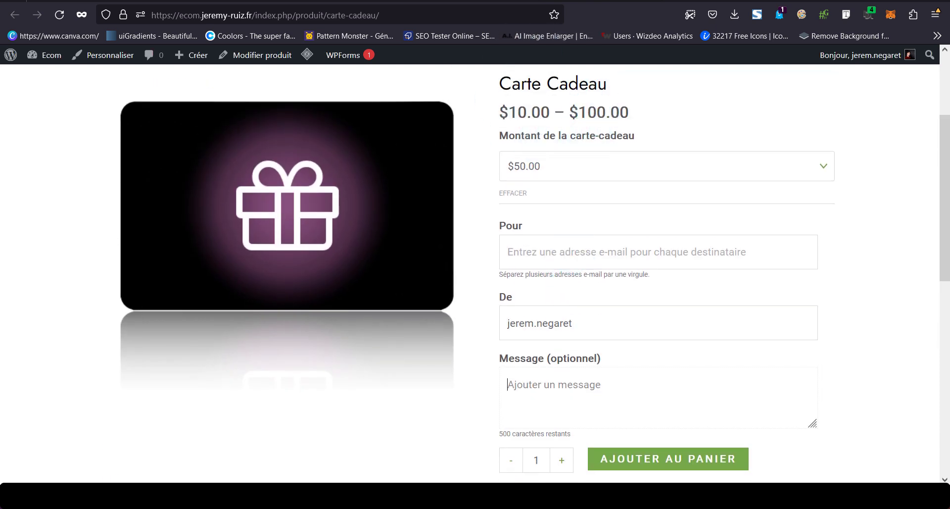
key(alt+Left)
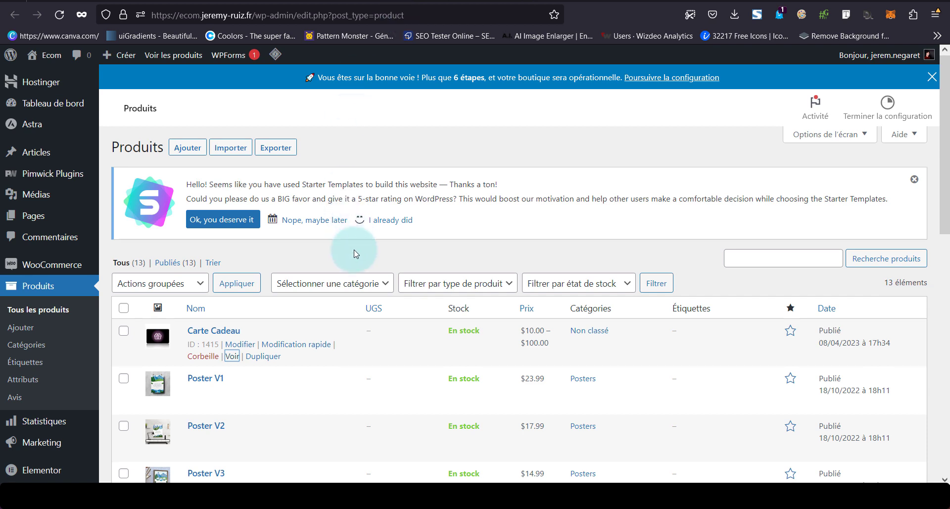
Open the Carte Cadeau product for editing and find its gift card amounts
scroll(354, 249, down, 1)
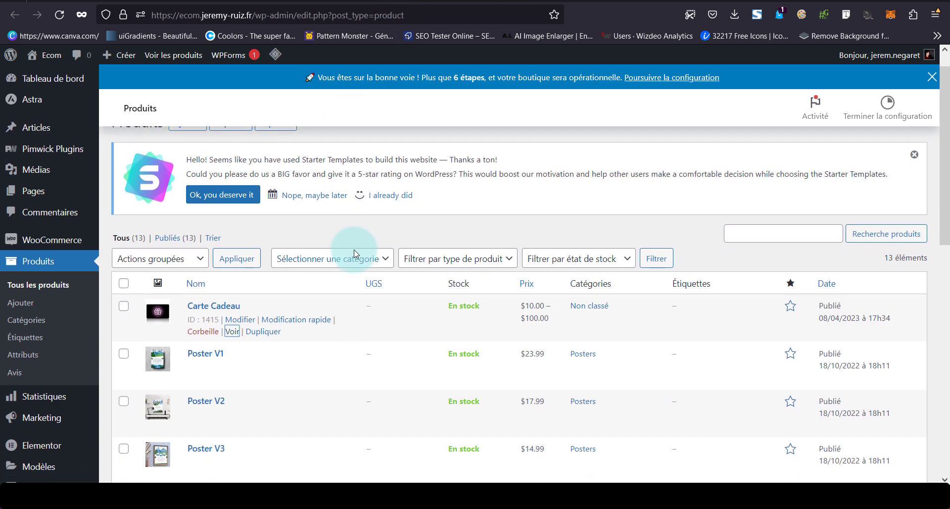
click(238, 321)
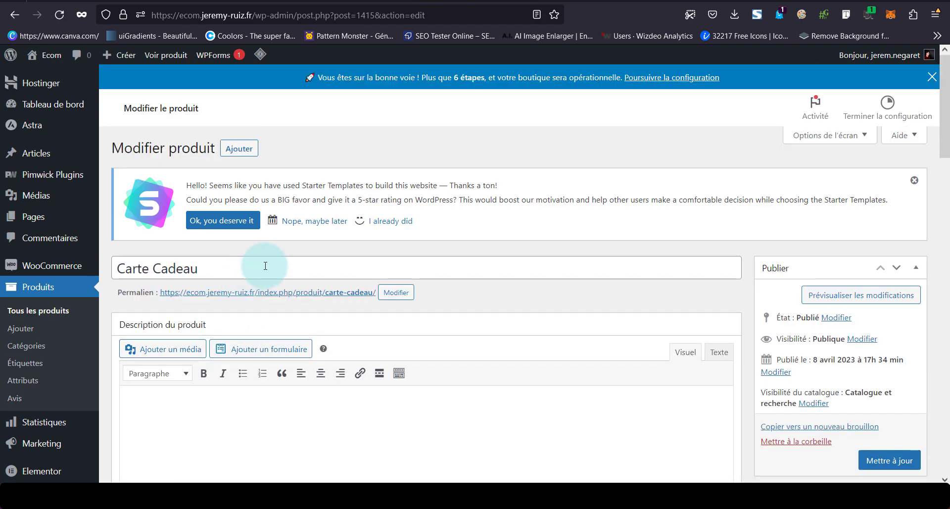
scroll(266, 266, down, 2)
scroll(300, 332, down, 2)
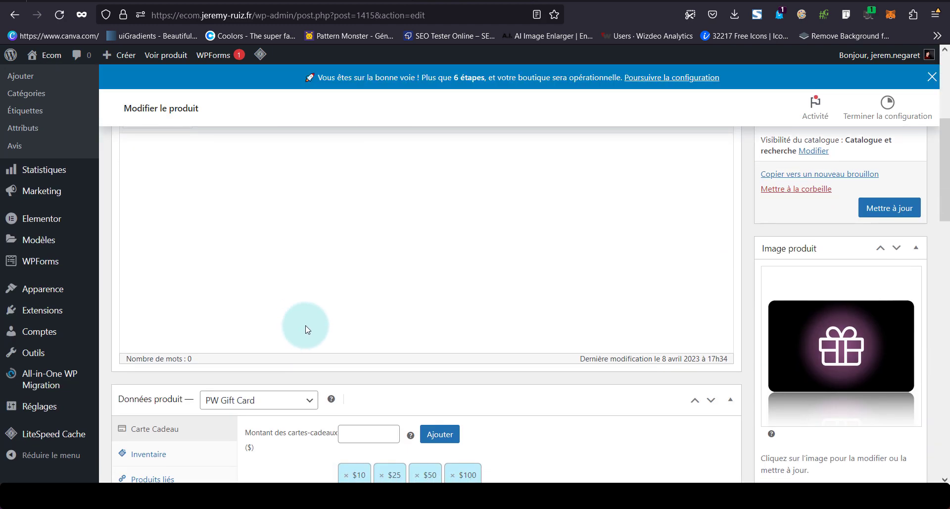
scroll(852, 296, down, 4)
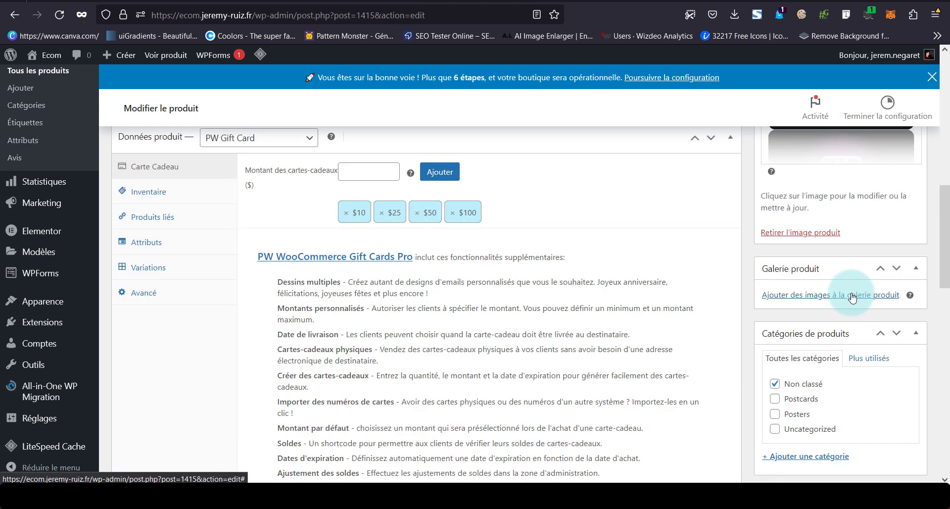
scroll(813, 433, down, 2)
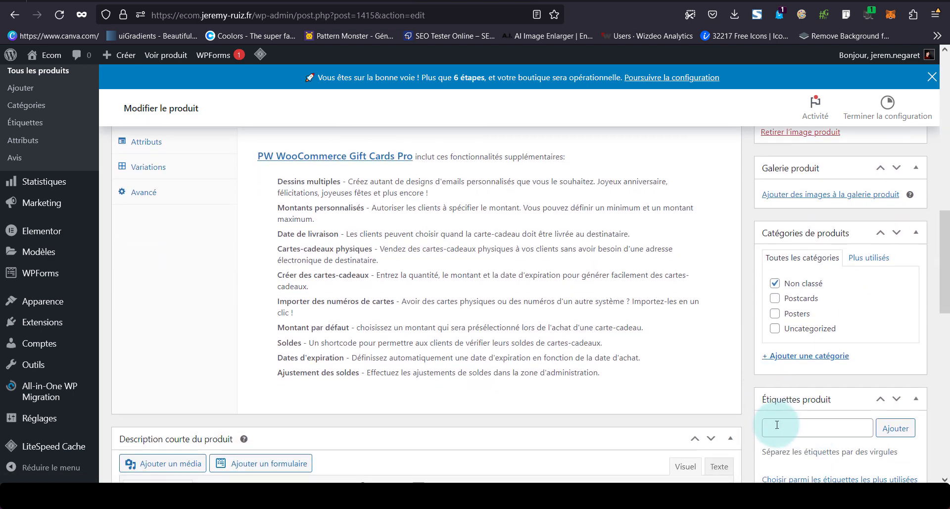
scroll(525, 291, up, 1)
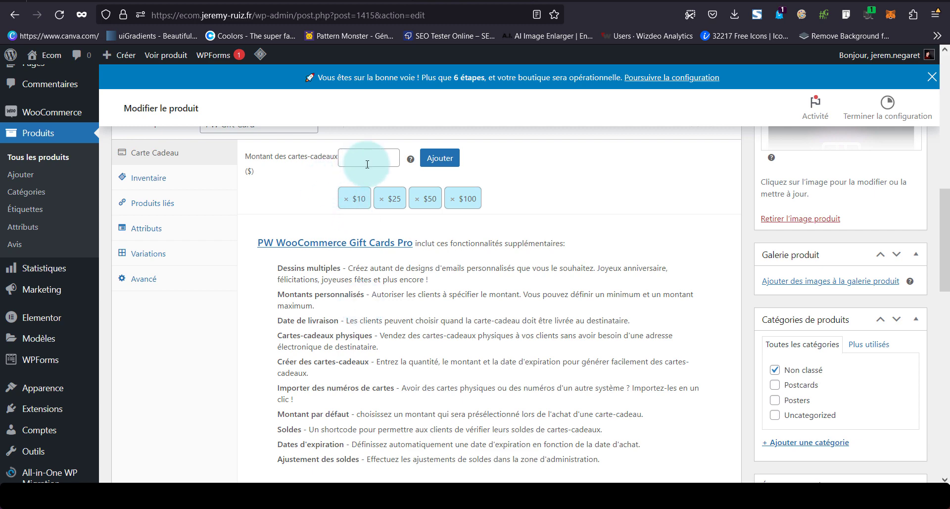
Remove the $10 gift card amount and add a $75 amount
click(346, 199)
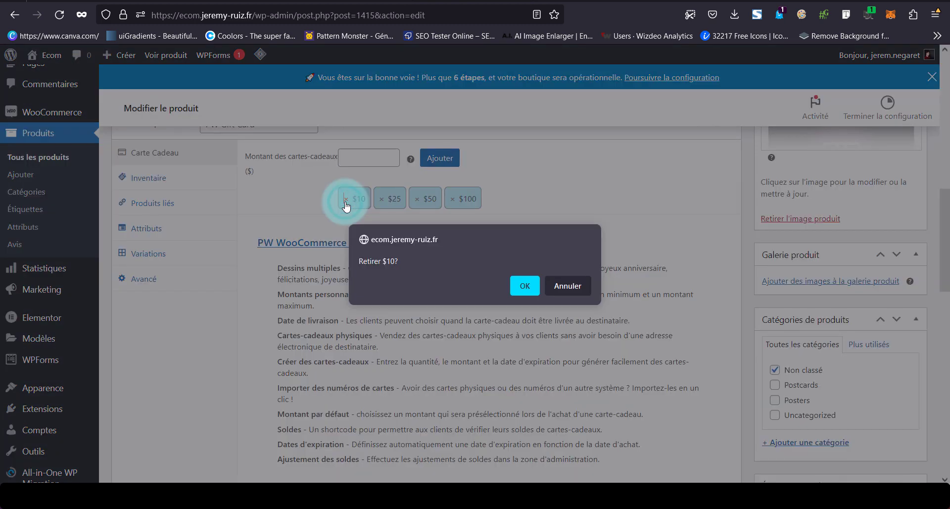
click(523, 286)
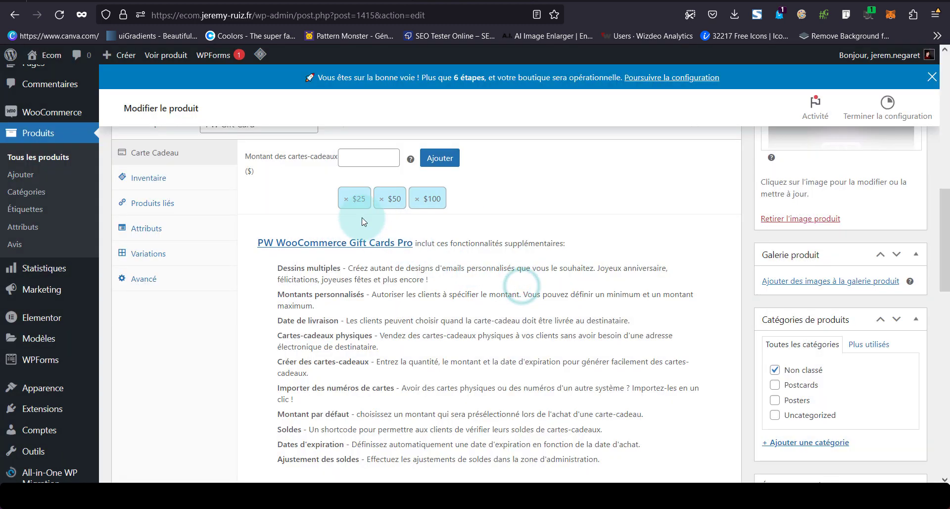
click(361, 165)
text(75)
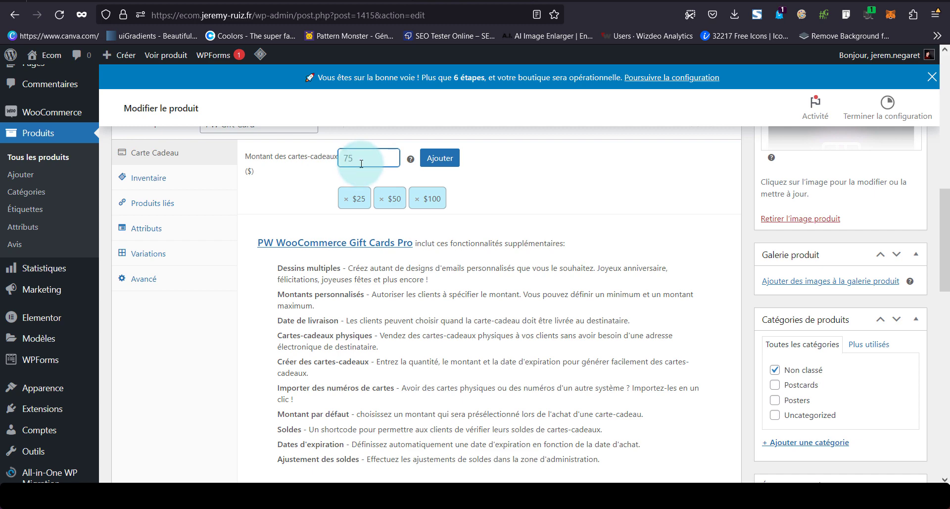
click(436, 157)
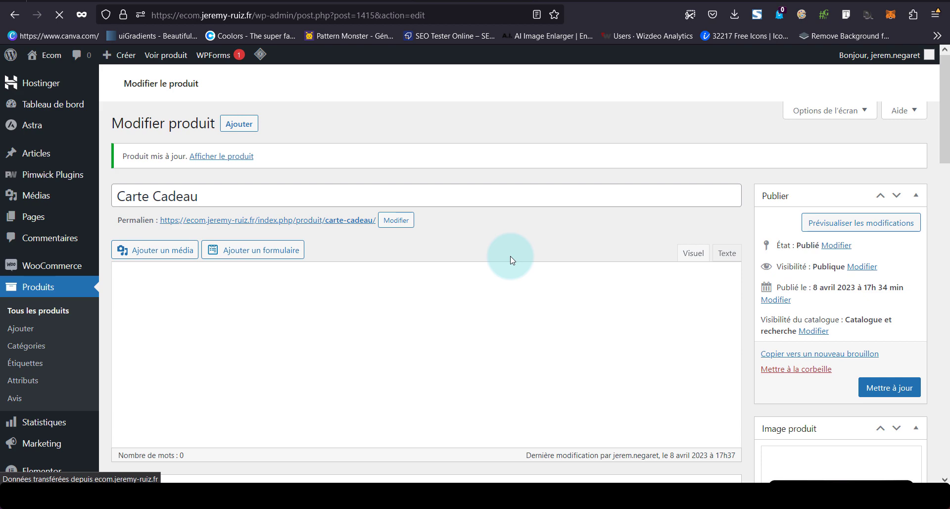
Reload the Carte Cadeau storefront page and select the $75.00 amount
scroll(512, 259, down, 3)
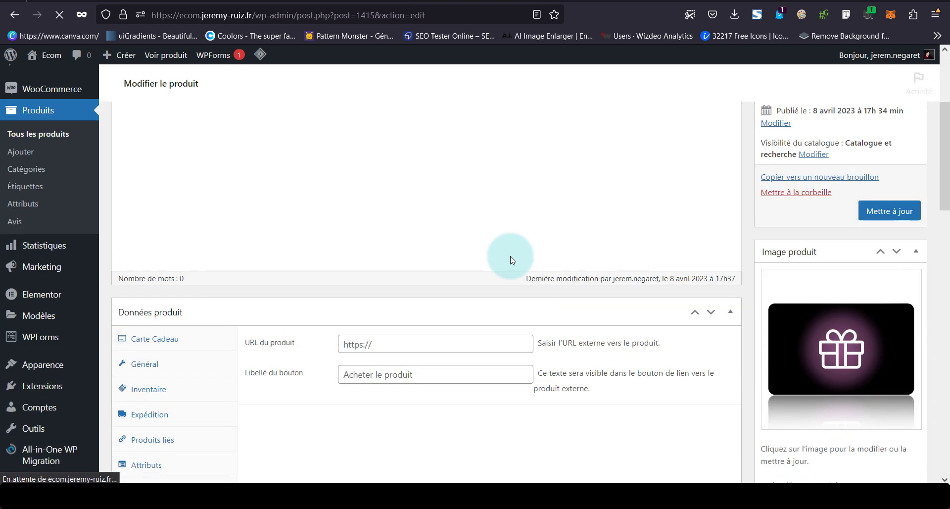
scroll(512, 259, down, 3)
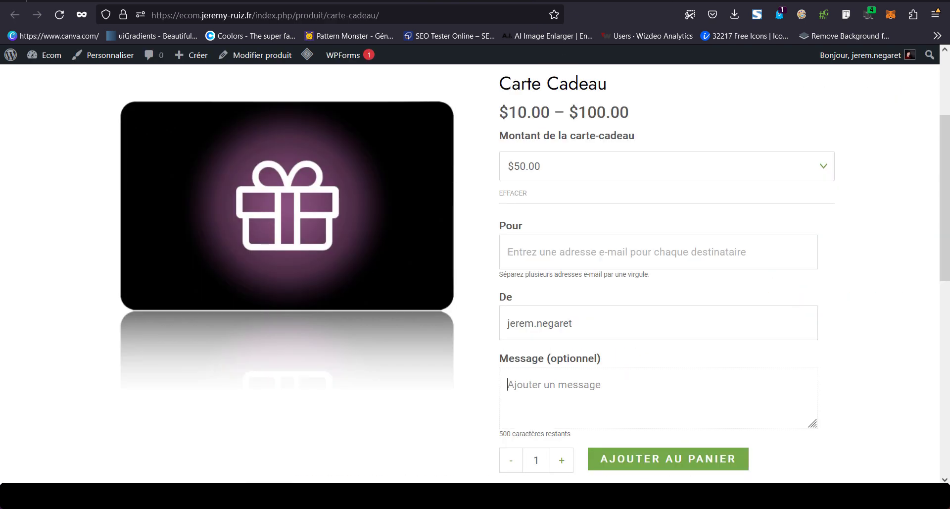
key(F5)
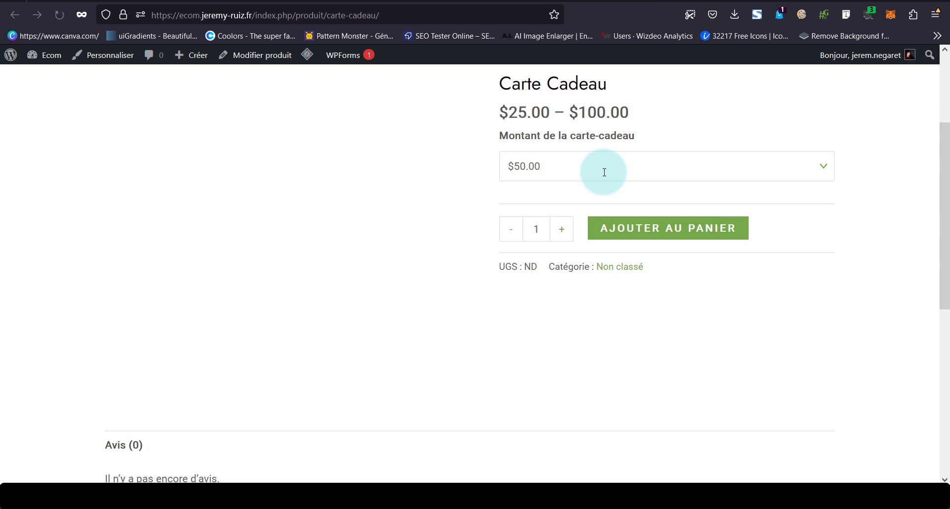
click(603, 172)
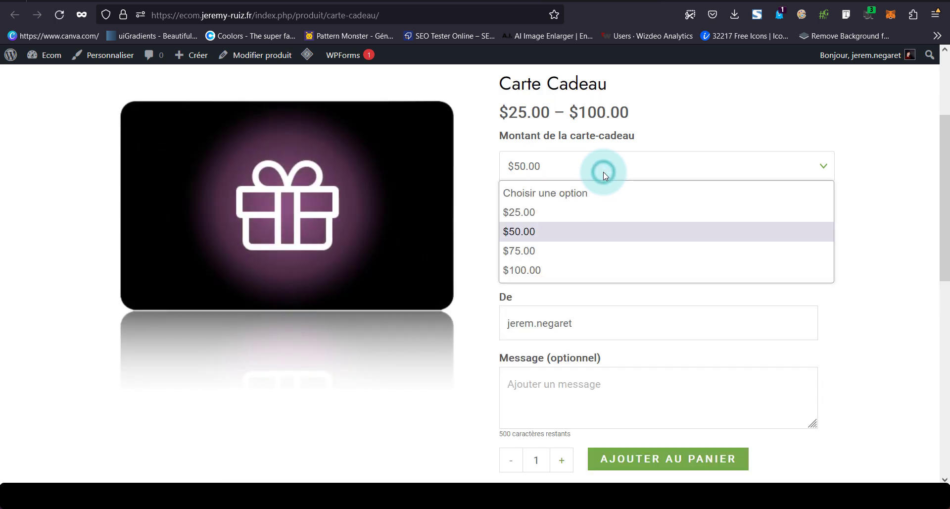
click(553, 255)
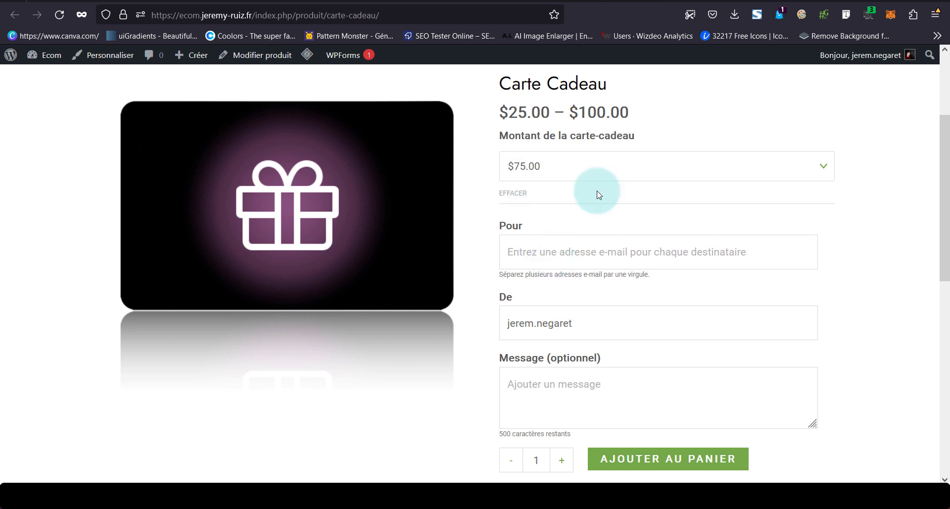
Fill in the recipient's e-mail address, then return to the PW Gift Cards admin page
scroll(597, 194, down, 2)
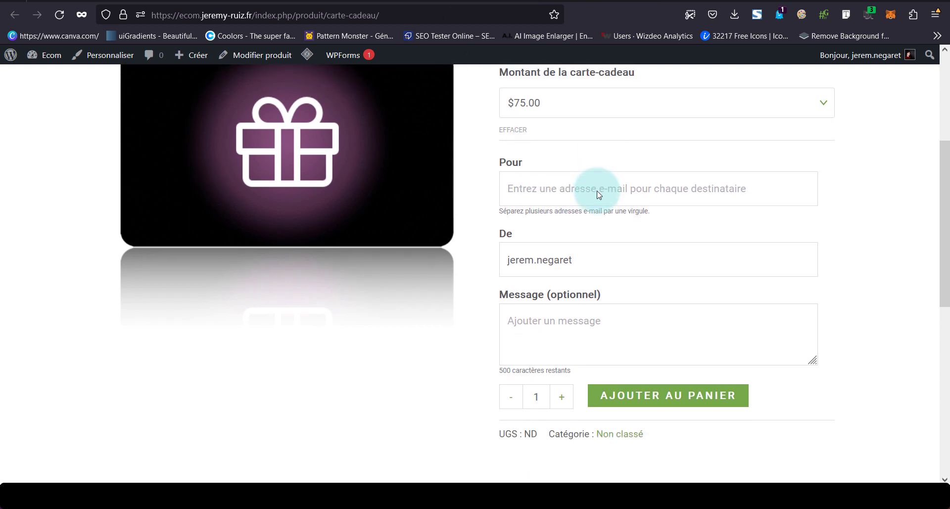
click(556, 190)
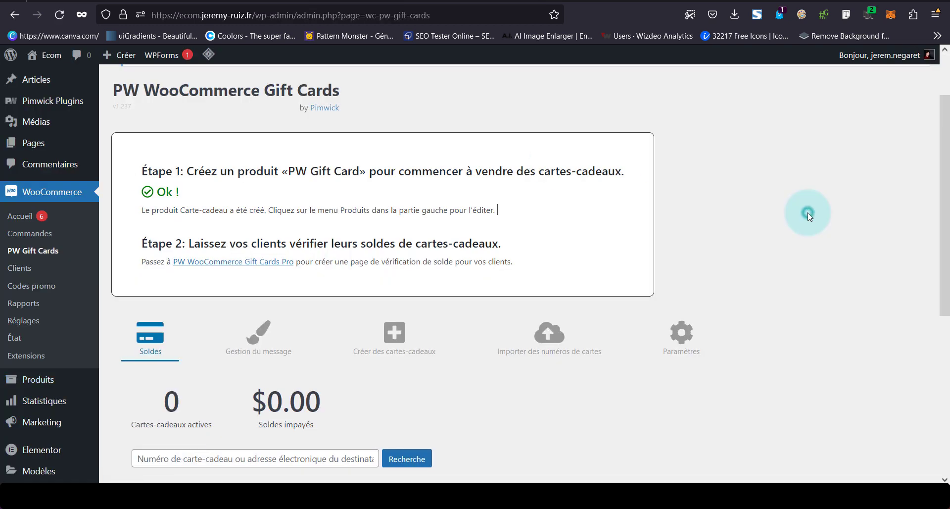
click(807, 212)
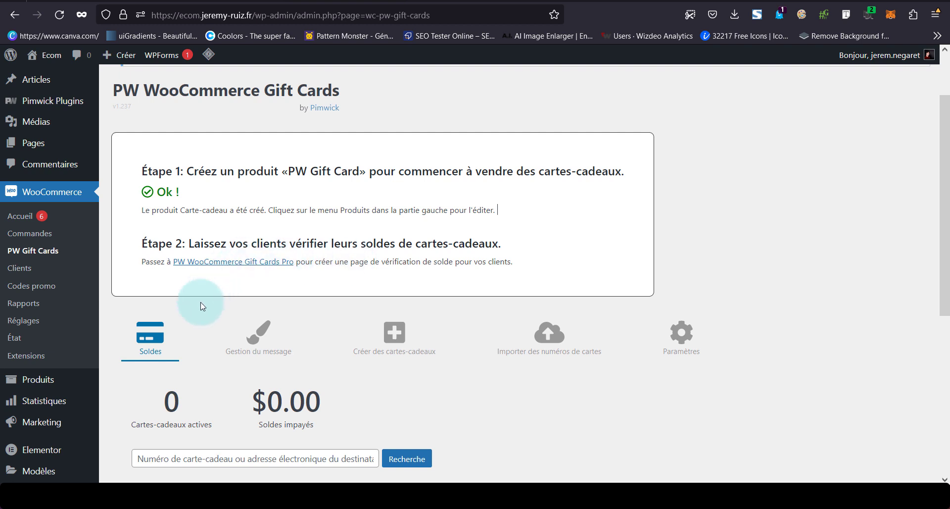
In Gestion du message, make the redeem button colour teal
click(273, 346)
scroll(460, 258, down, 3)
click(462, 256)
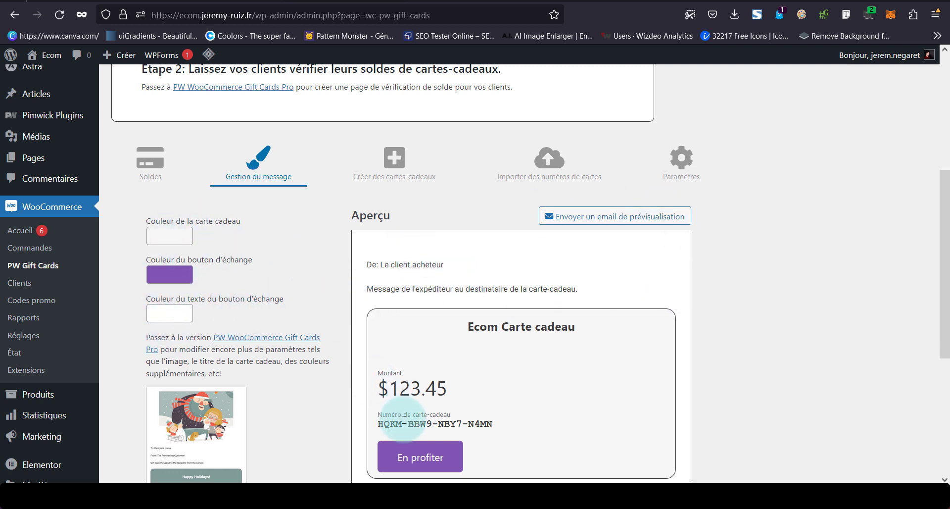
click(189, 275)
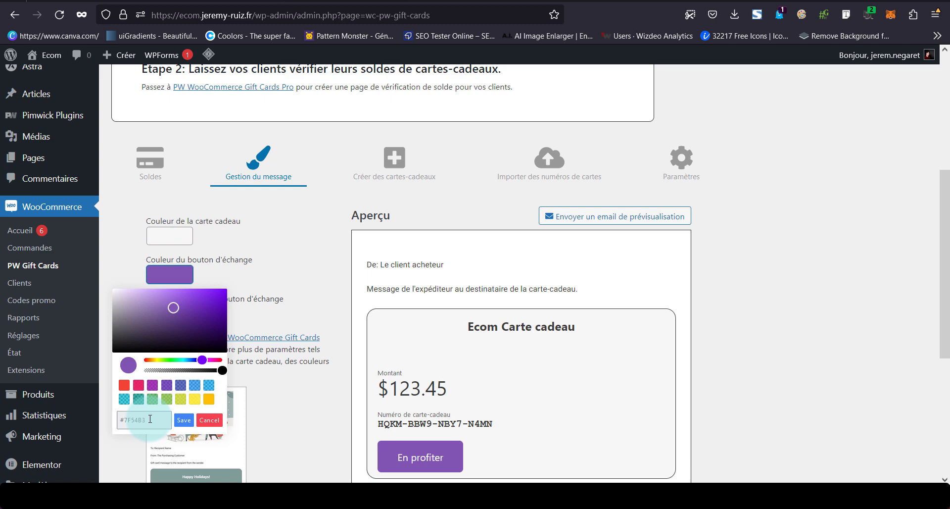
click(145, 398)
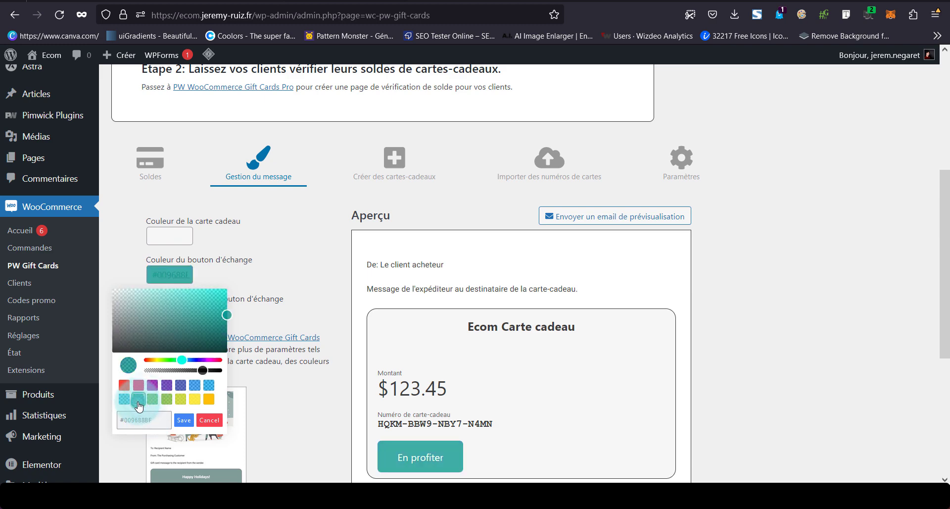
click(331, 310)
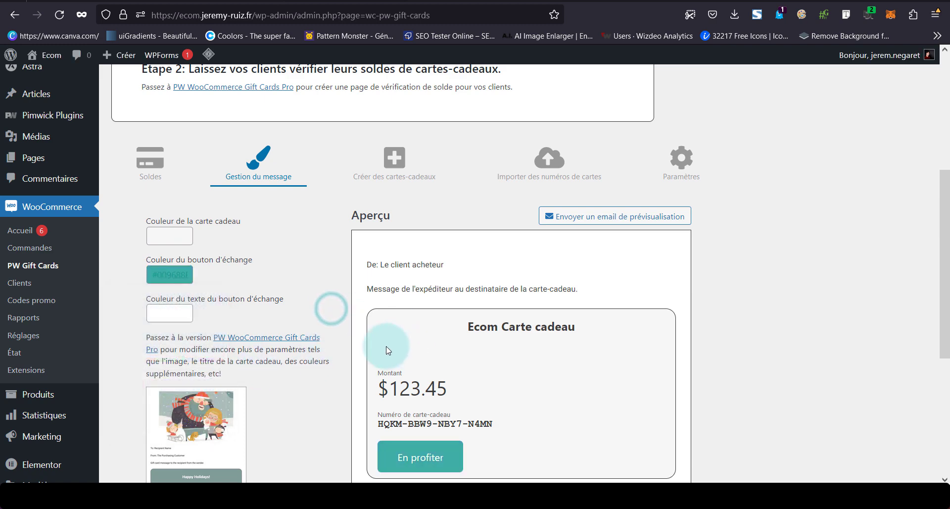
Look over the message design options, then switch to the gift card Paramètres
scroll(525, 365, down, 4)
scroll(525, 366, up, 3)
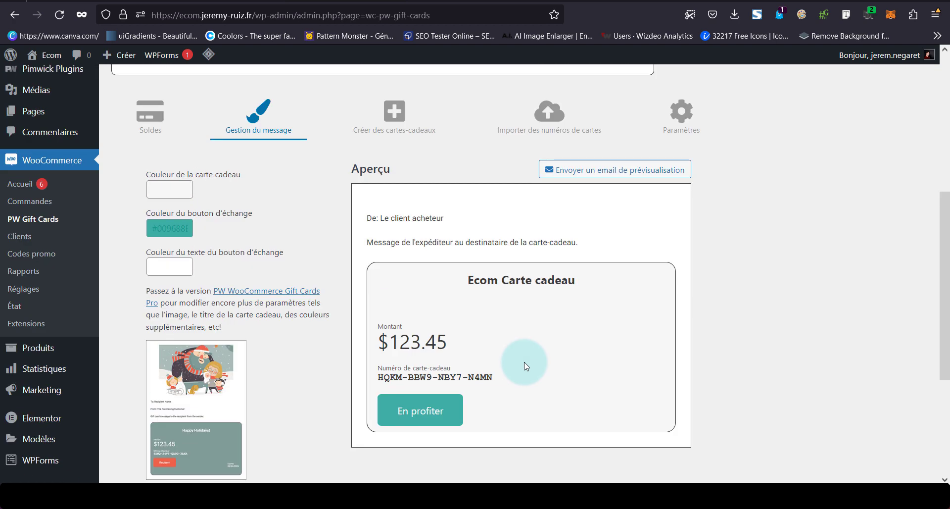
scroll(526, 367, down, 3)
scroll(464, 263, up, 2)
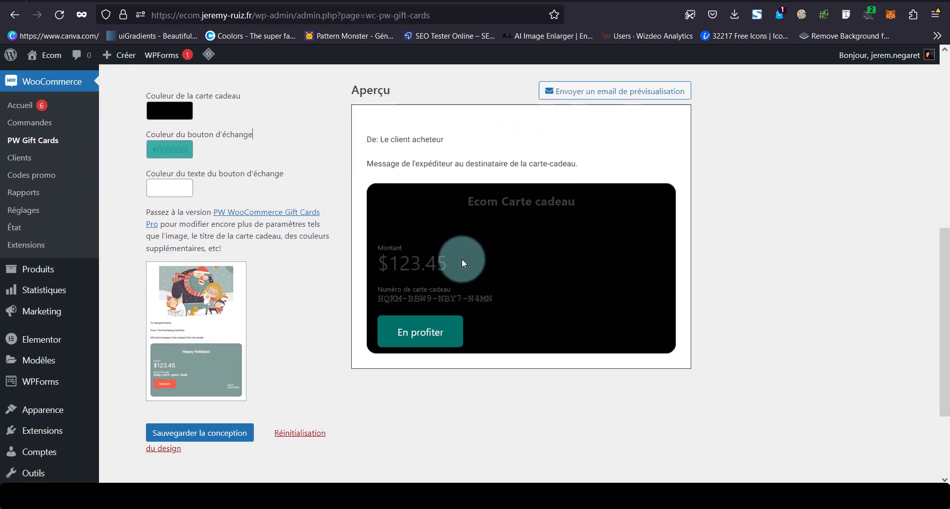
scroll(463, 262, up, 1)
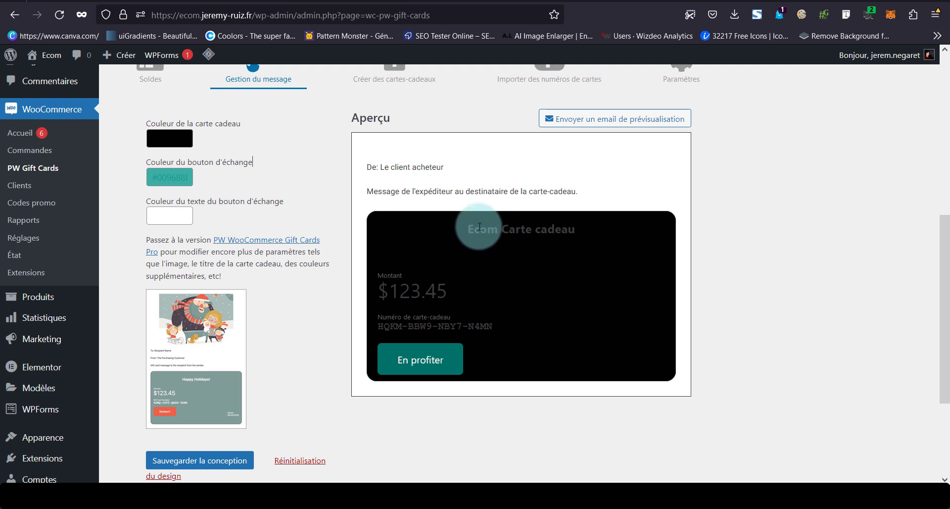
scroll(479, 226, up, 2)
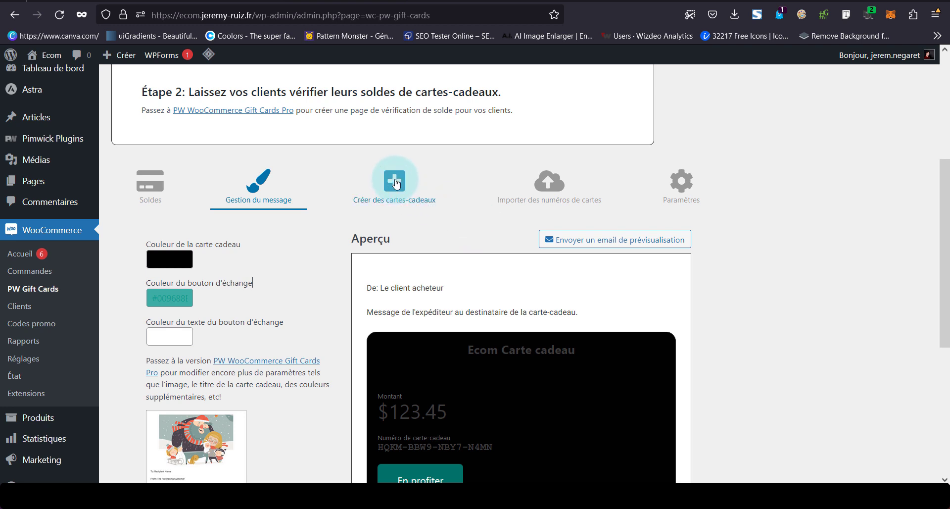
scroll(297, 261, down, 2)
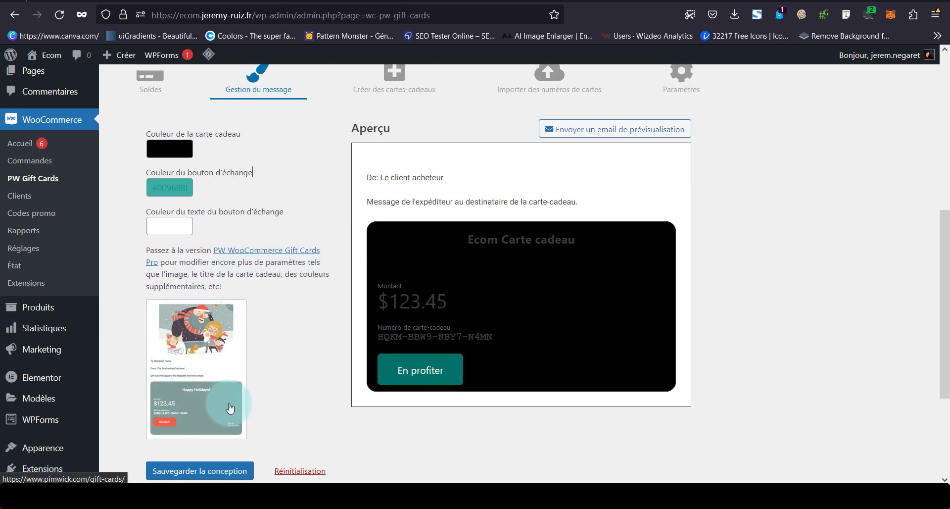
scroll(233, 409, up, 2)
click(682, 212)
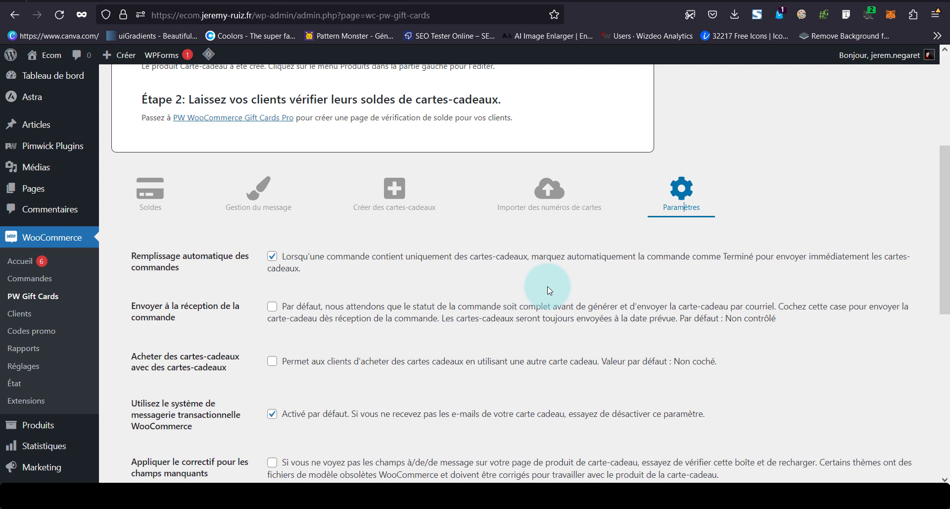
Scroll through the PW Gift Cards Paramètres options
scroll(547, 286, down, 2)
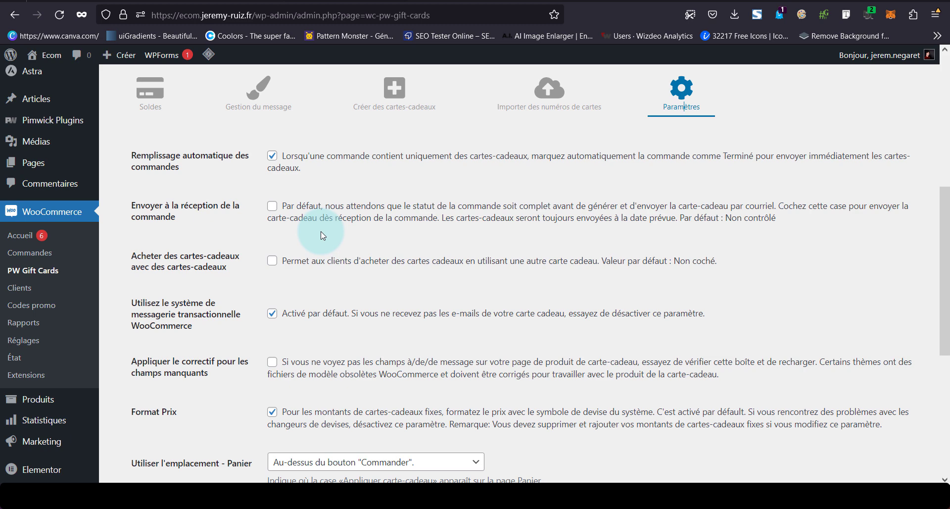
scroll(322, 235, down, 5)
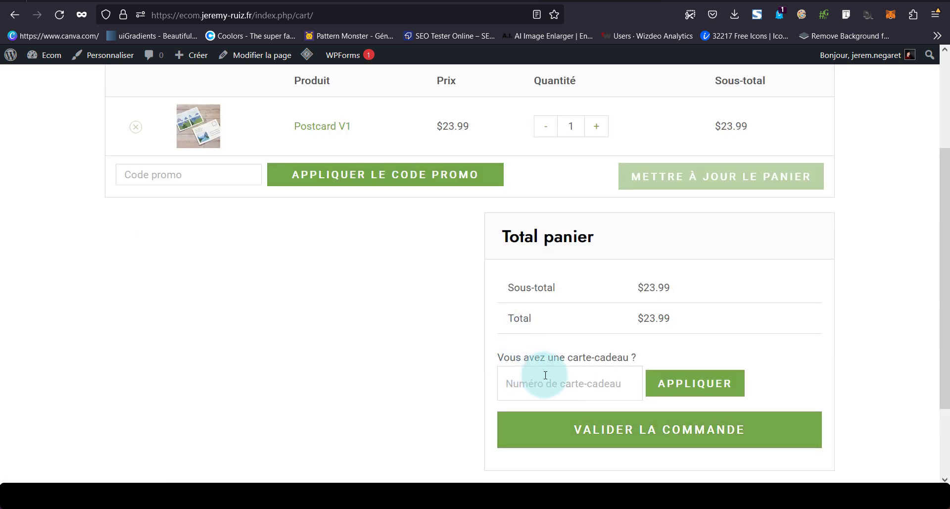
Proceed from the cart to checkout with Postcard V1 at $23.99
click(663, 426)
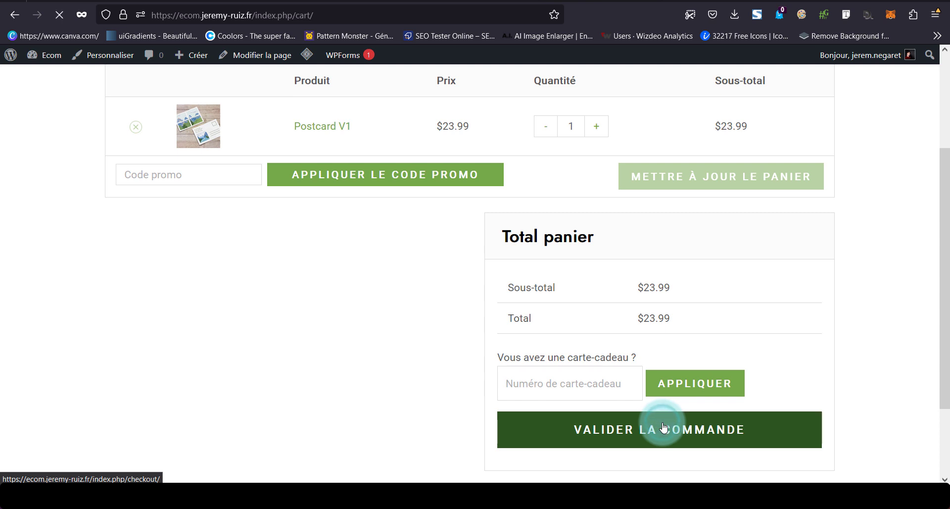
scroll(393, 278, down, 10)
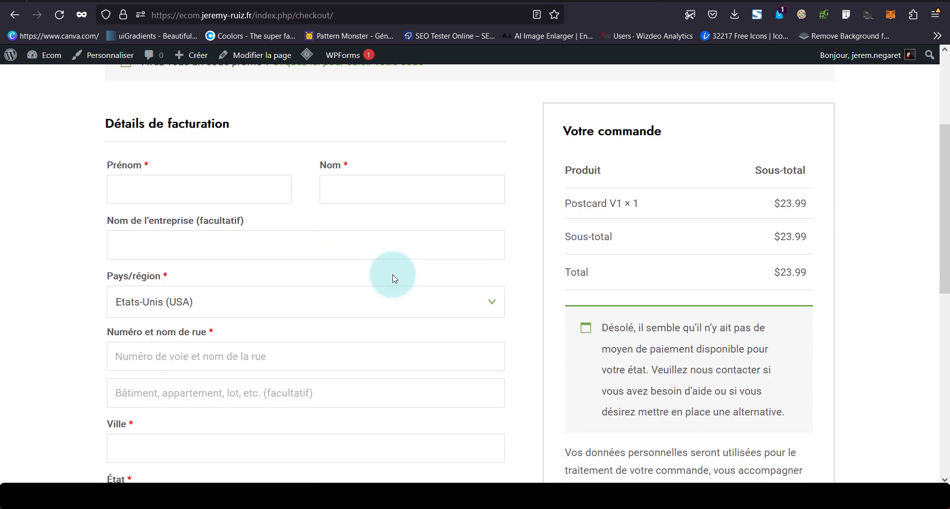
scroll(394, 278, down, 3)
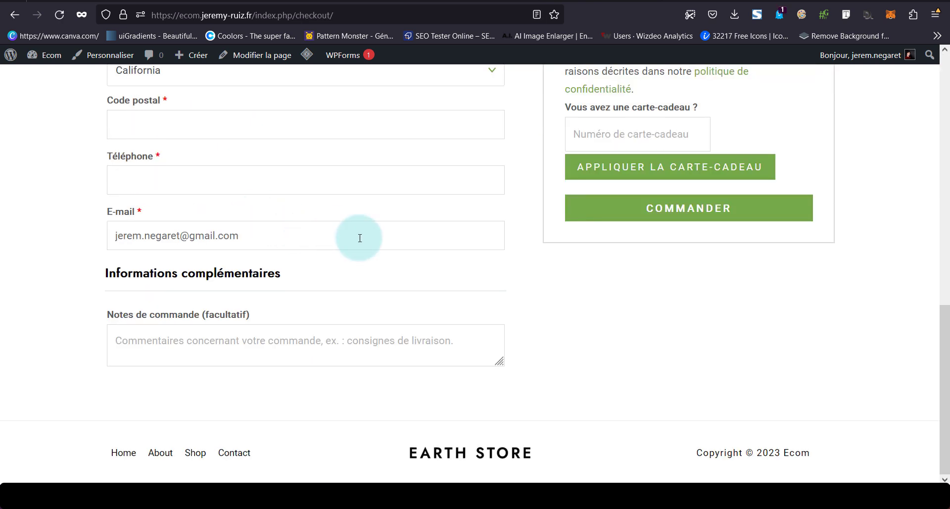
scroll(634, 179, up, 3)
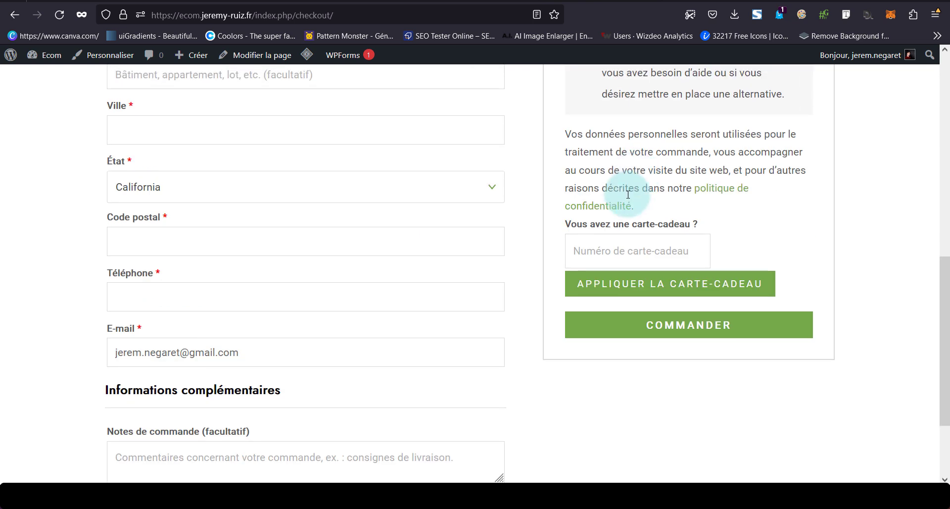
Try the checkout's gift card number field, then leave it empty
click(627, 253)
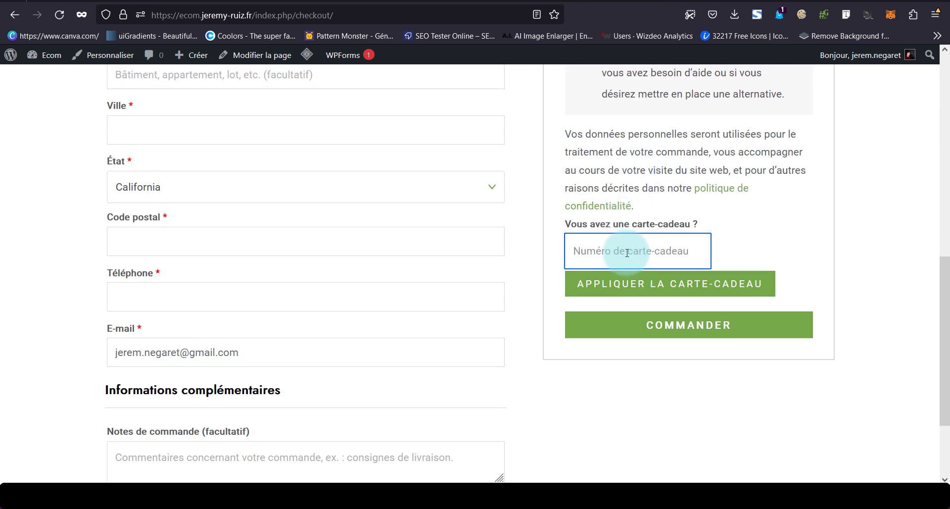
click(675, 335)
scroll(675, 334, up, 10)
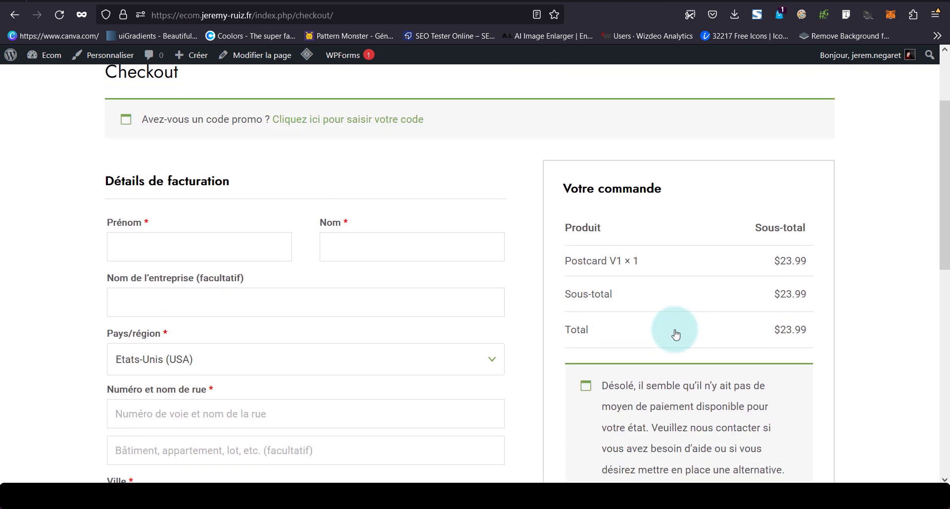
scroll(676, 334, up, 2)
scroll(674, 333, down, 12)
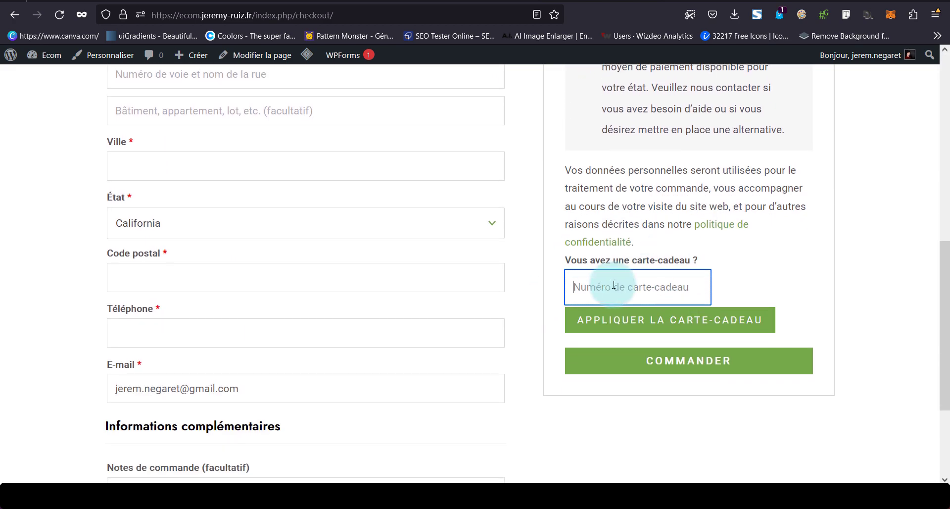
click(725, 292)
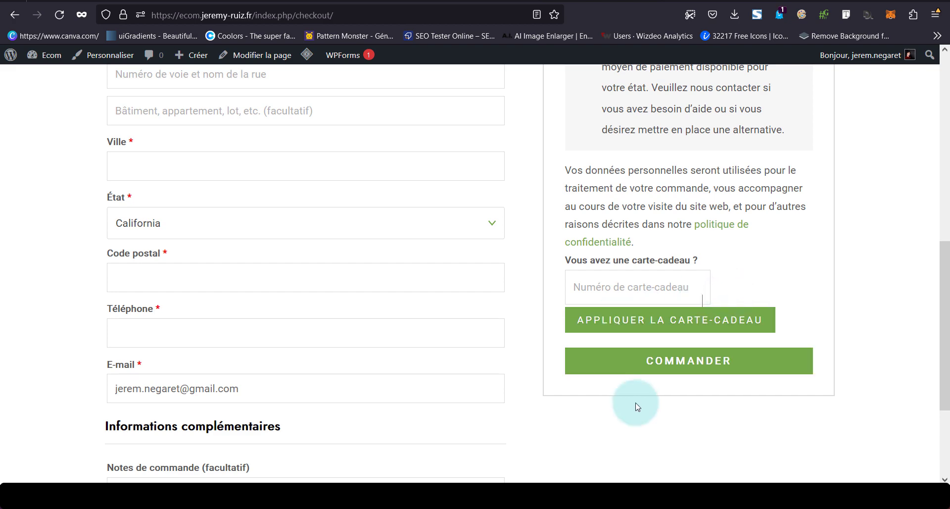
scroll(637, 406, up, 5)
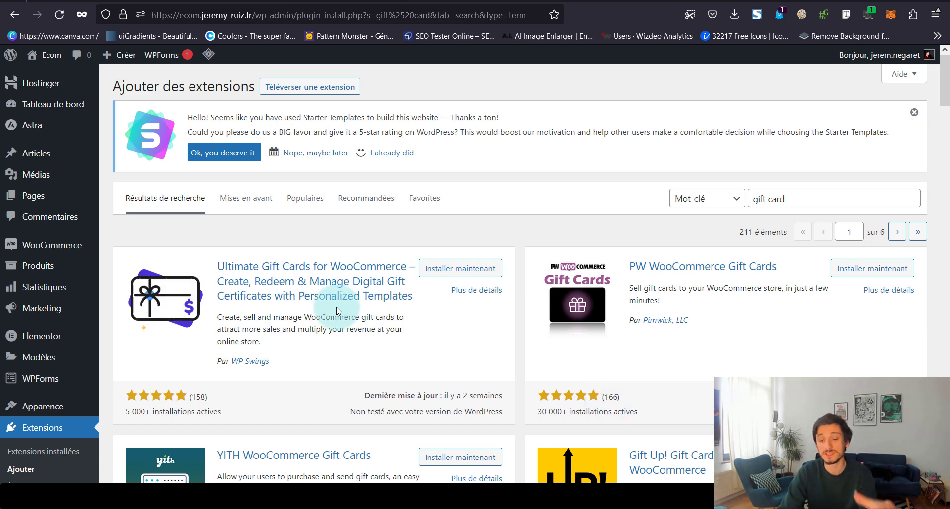
Install Ultimate Gift Cards for WooCommerce from the search results and activate it
click(462, 270)
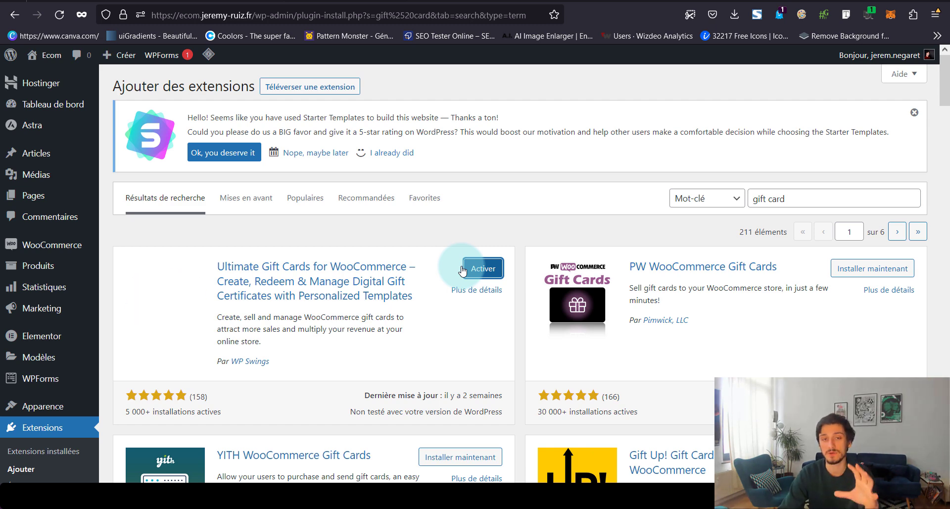
click(496, 274)
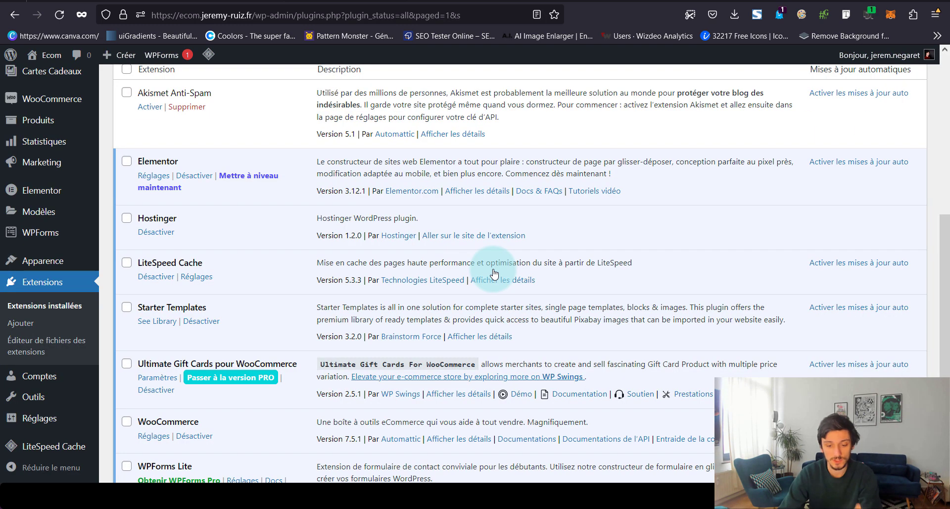
Open Ultimate Gift Cards' Paramètres from the plugins list and skip the WP Swings signup popup
scroll(494, 273, down, 3)
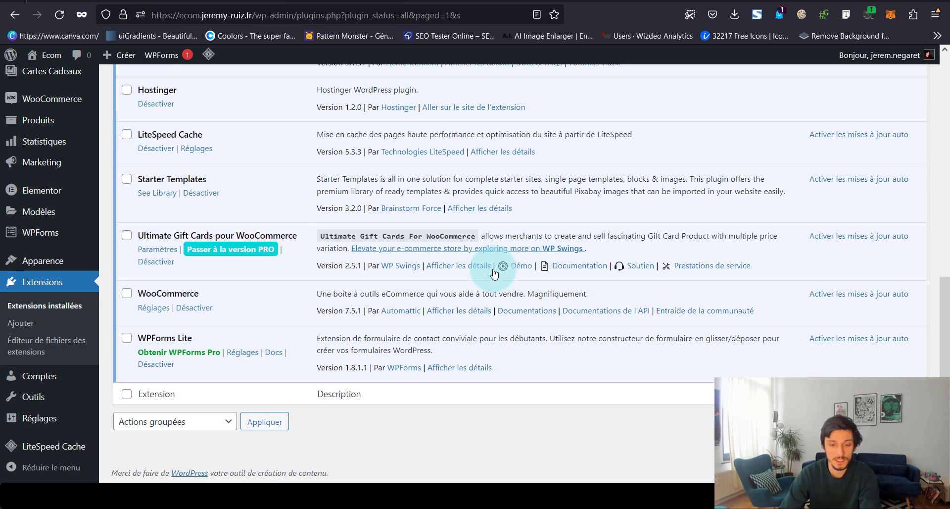
scroll(493, 273, up, 2)
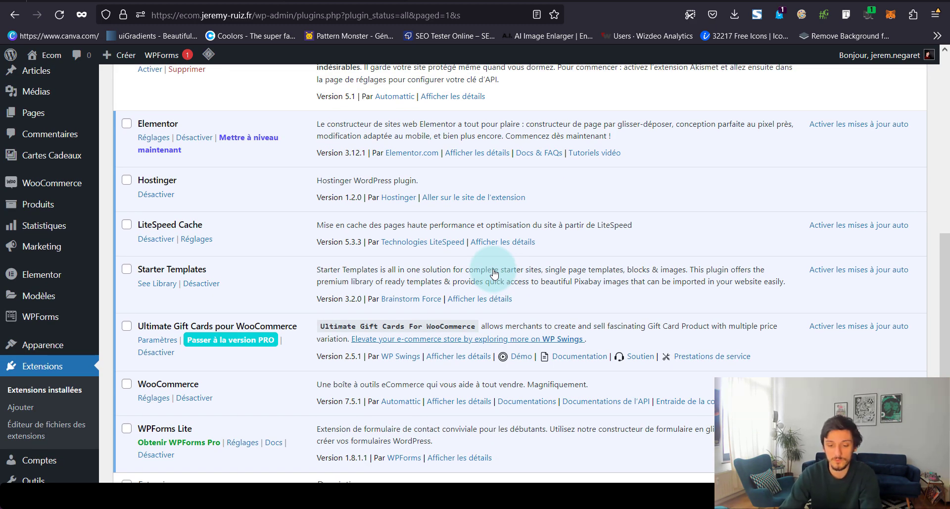
click(160, 342)
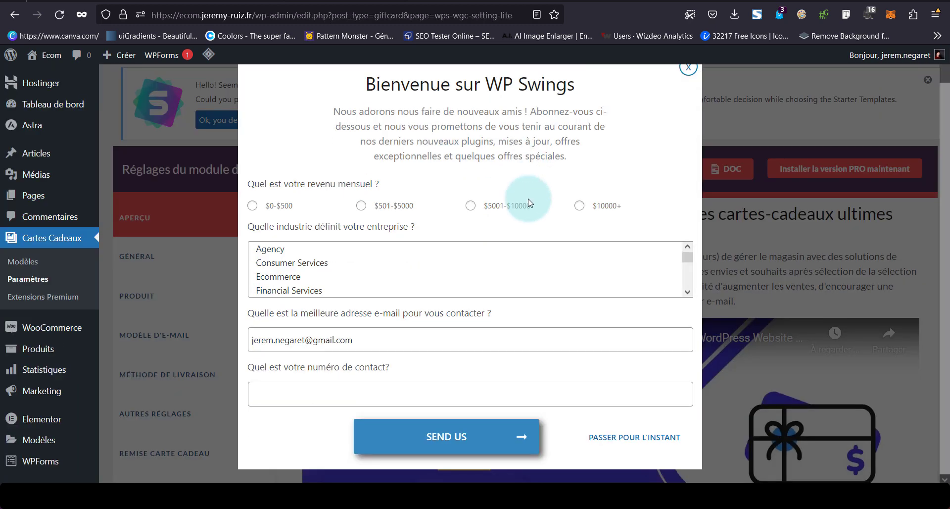
click(653, 441)
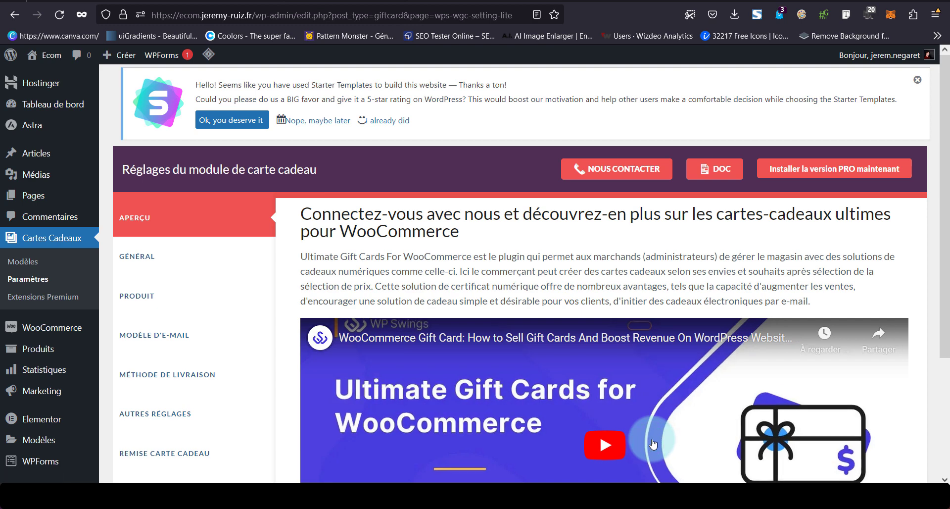
scroll(589, 295, down, 2)
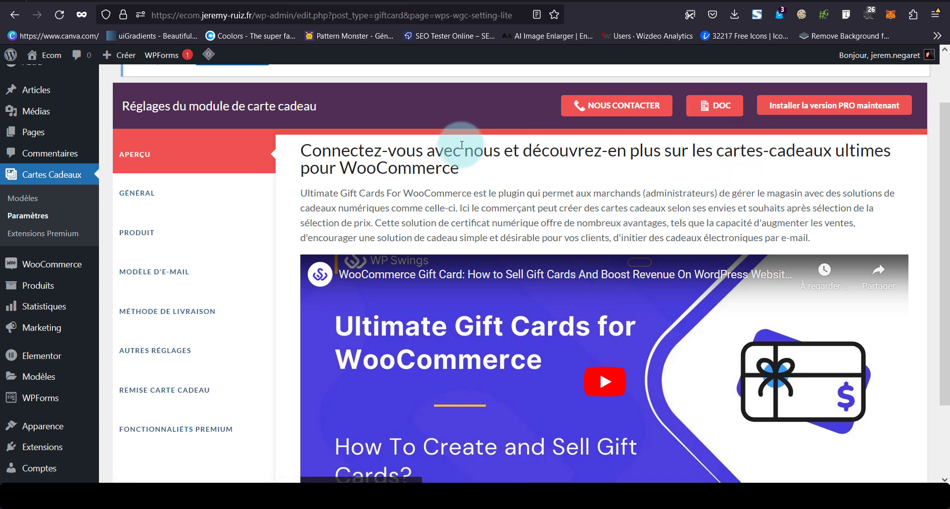
scroll(393, 186, down, 3)
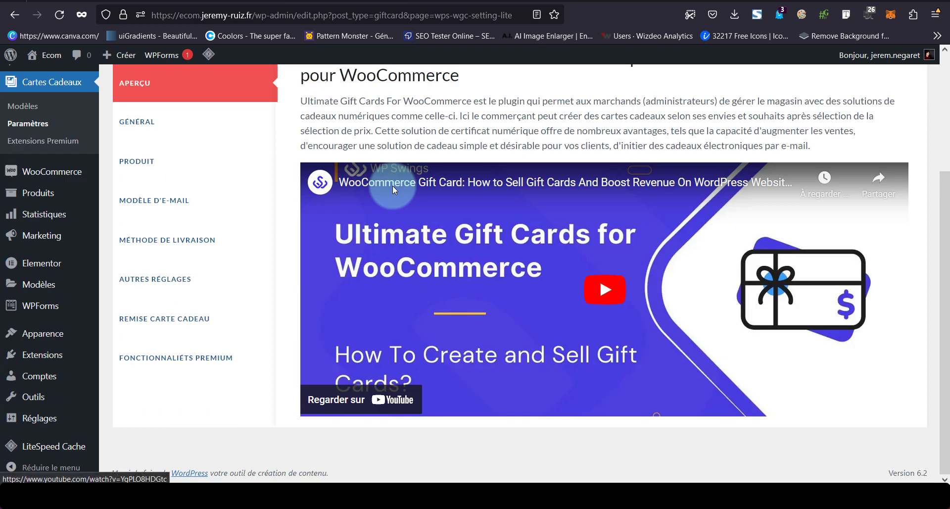
scroll(393, 186, up, 3)
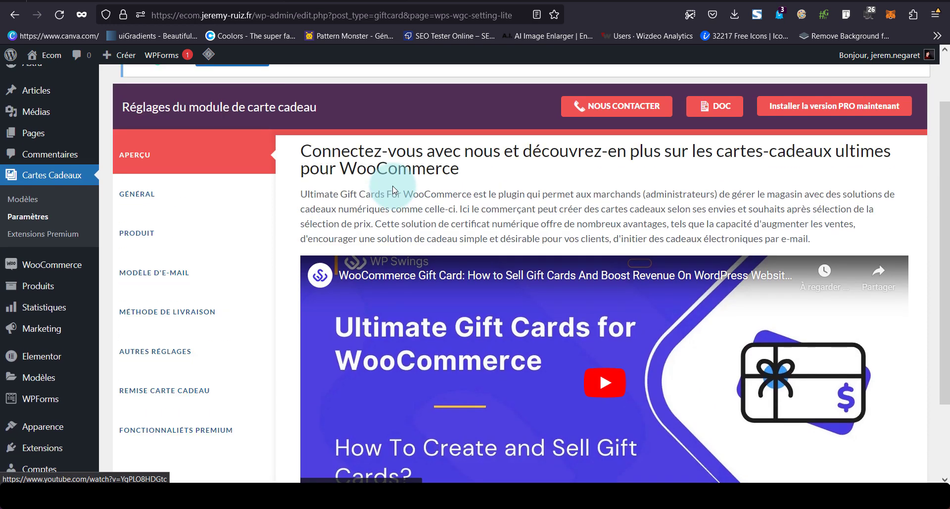
In the GÉNÉRAL tab, enable gift cards and list them on the shop page
click(219, 195)
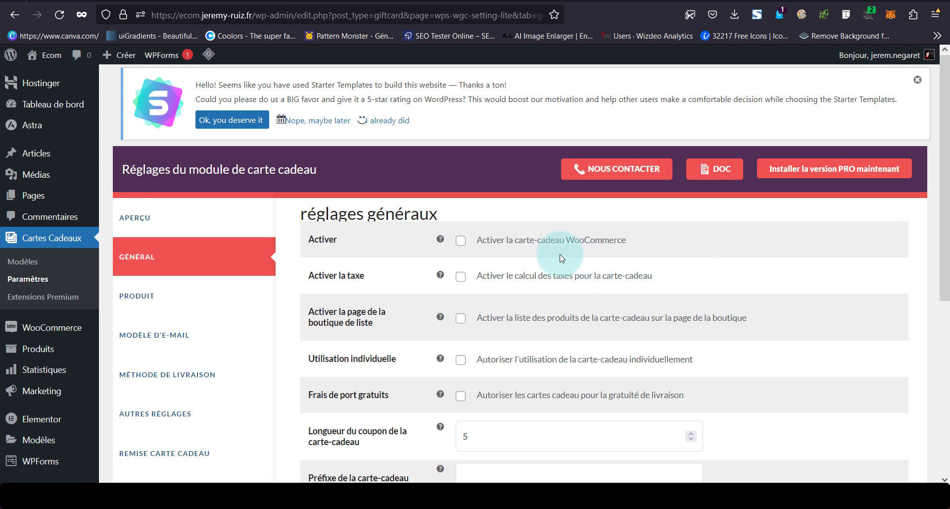
click(511, 241)
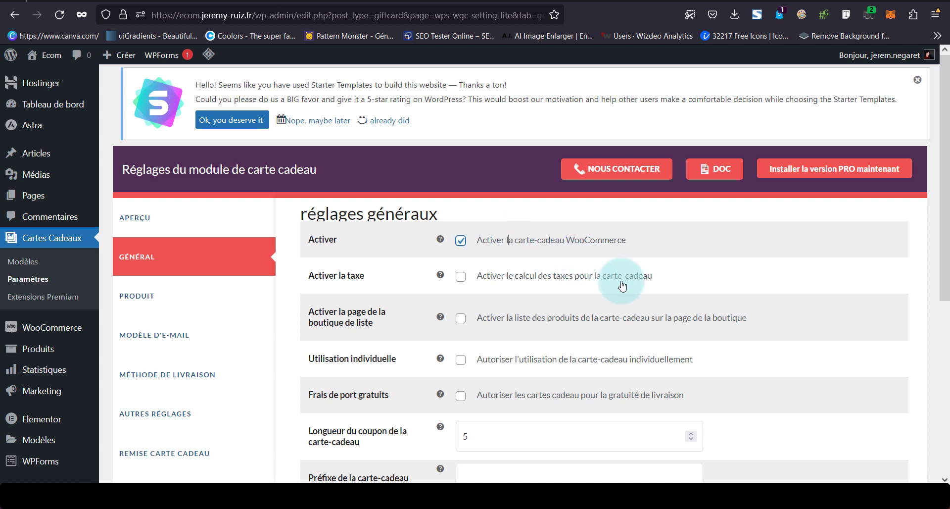
click(510, 315)
click(510, 315)
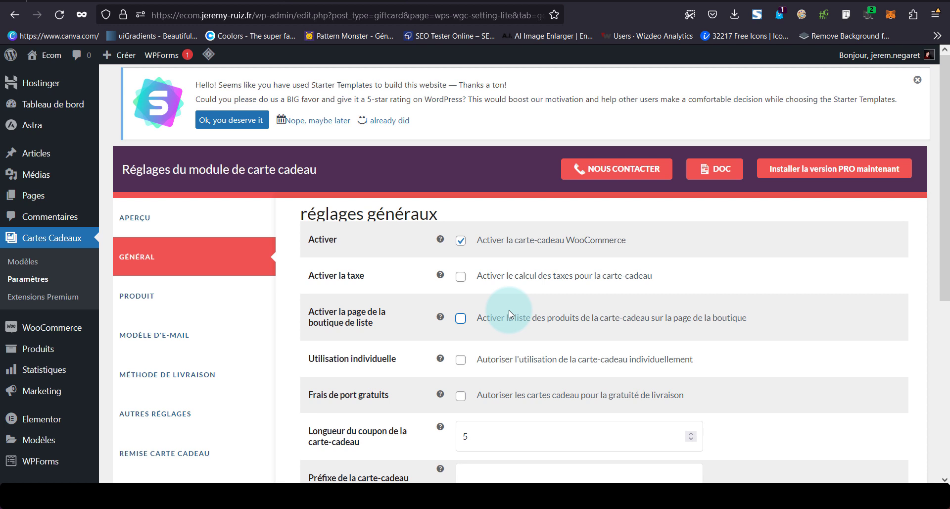
click(509, 313)
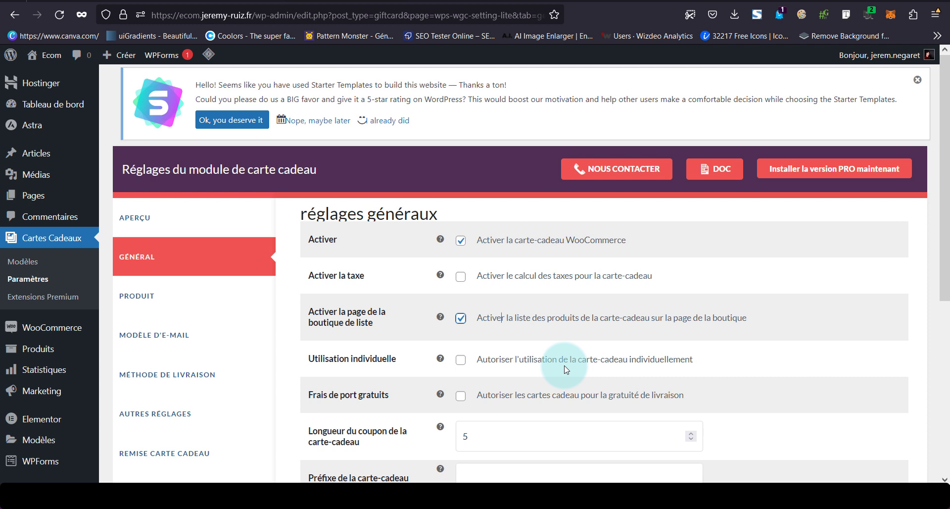
scroll(566, 370, down, 3)
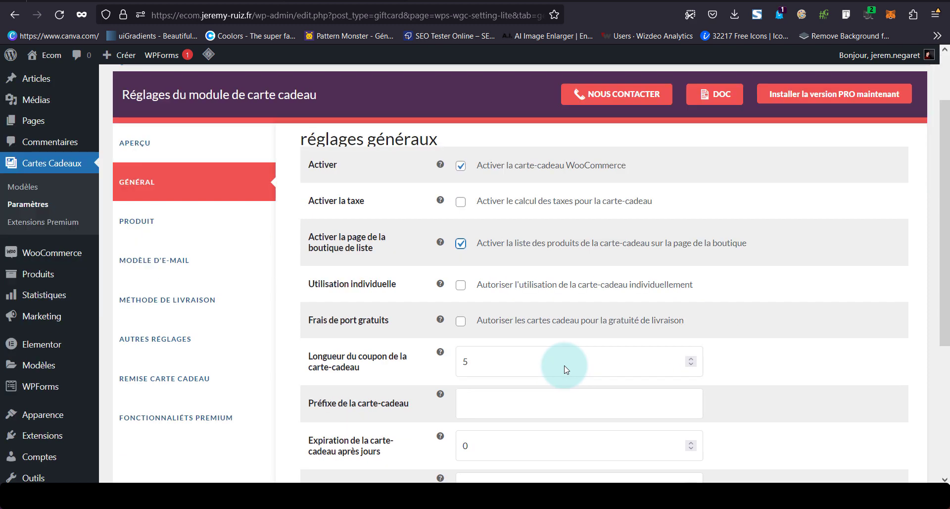
right_click(566, 369)
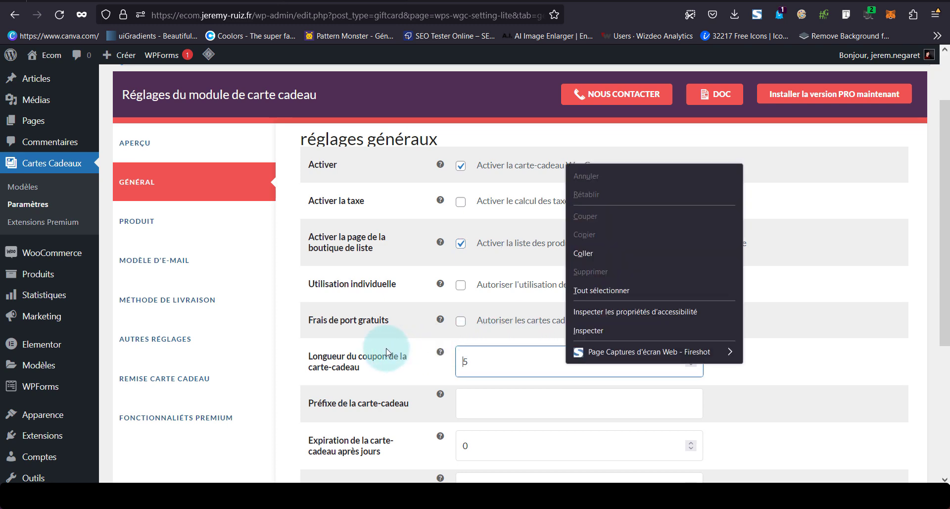
scroll(483, 301, down, 4)
Set code prefix Gc, 365-day expiry and a minimum spend of 10
click(485, 302)
text(Gc)
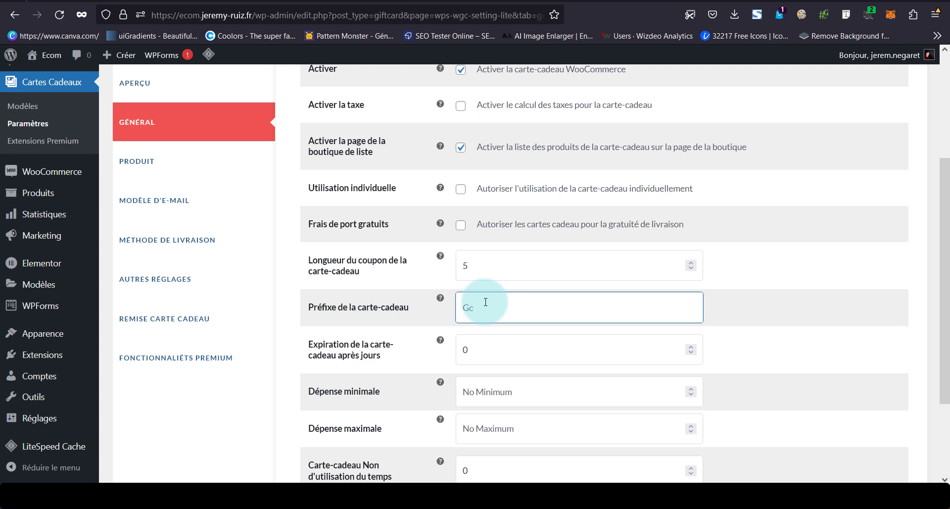
scroll(485, 301, down, 3)
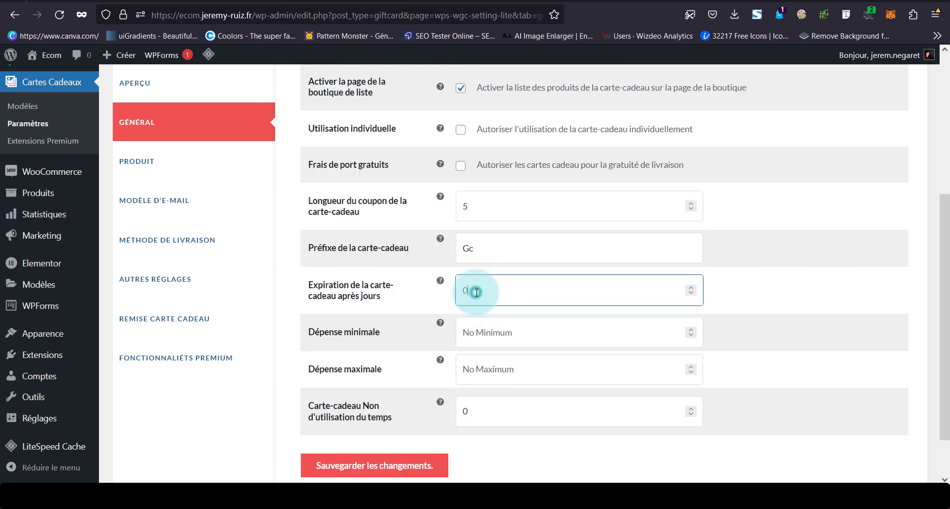
click(475, 291)
key(BackSpace)
text(365)
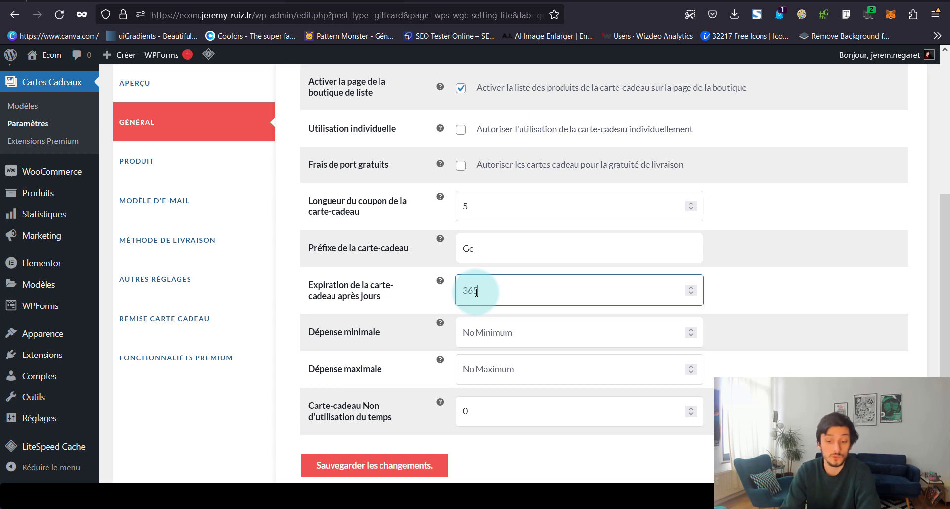
click(539, 324)
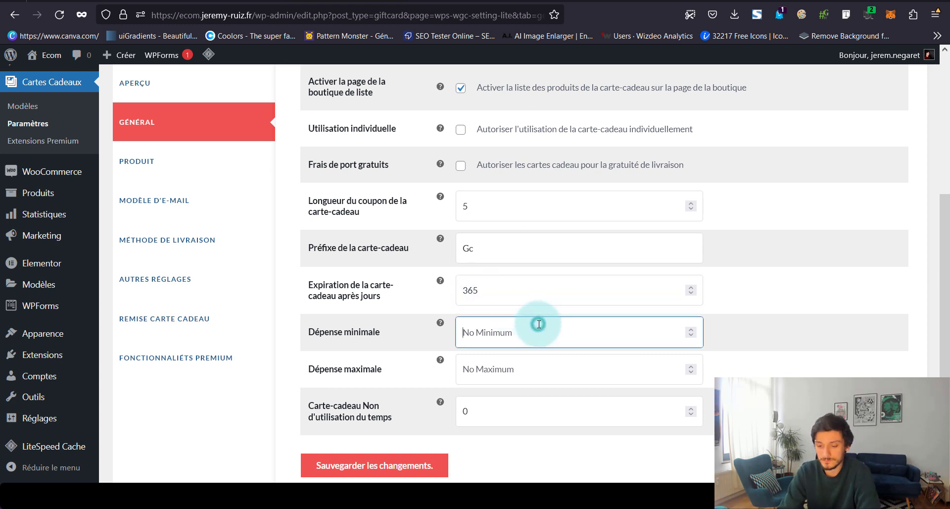
click(517, 292)
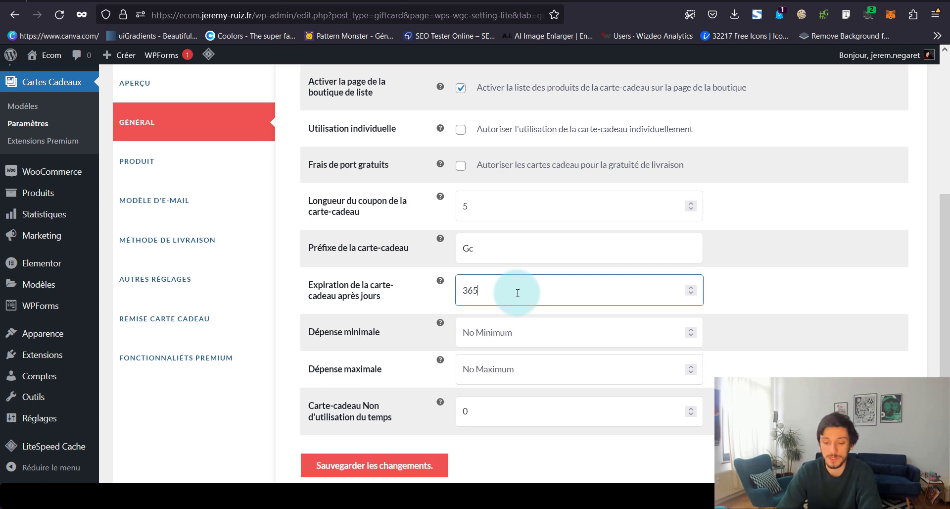
click(510, 322)
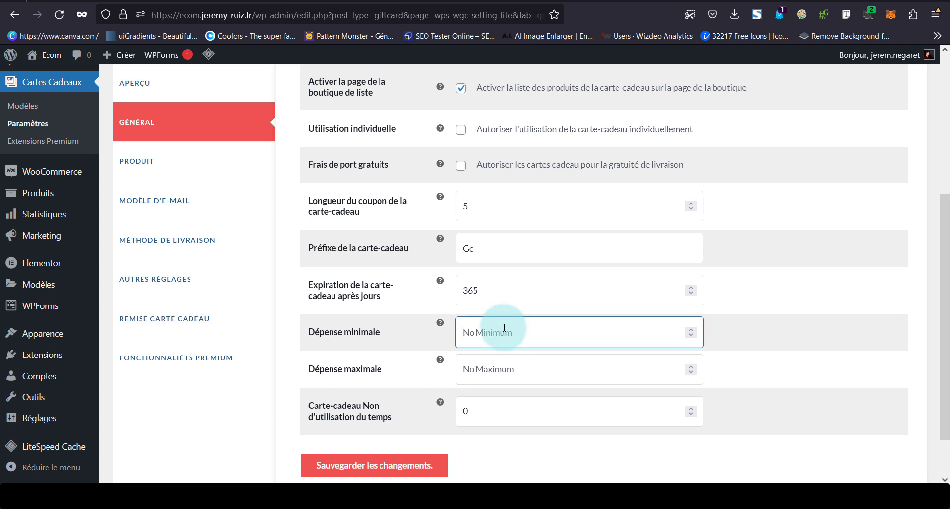
text(10)
click(410, 407)
scroll(409, 406, down, 1)
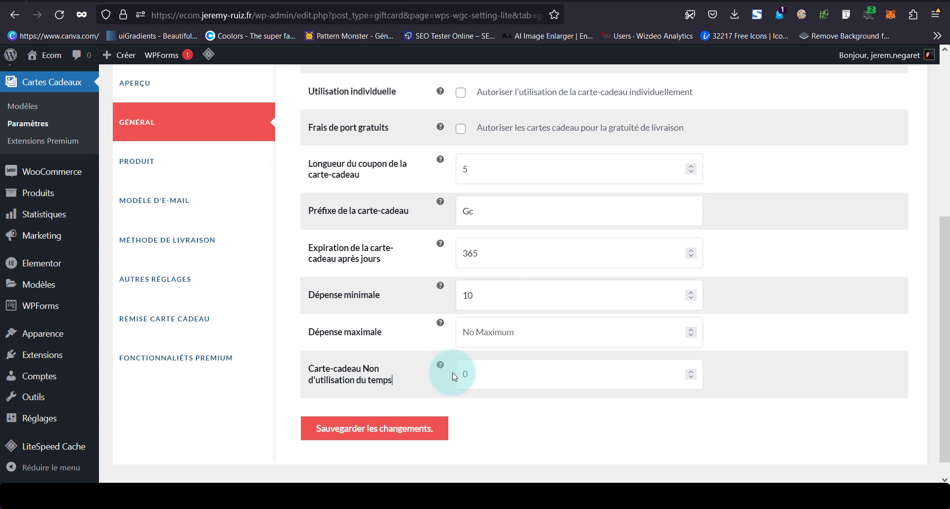
Set the non-usage time to 2 and save the general gift card settings
click(504, 375)
key(BackSpace)
text(2)
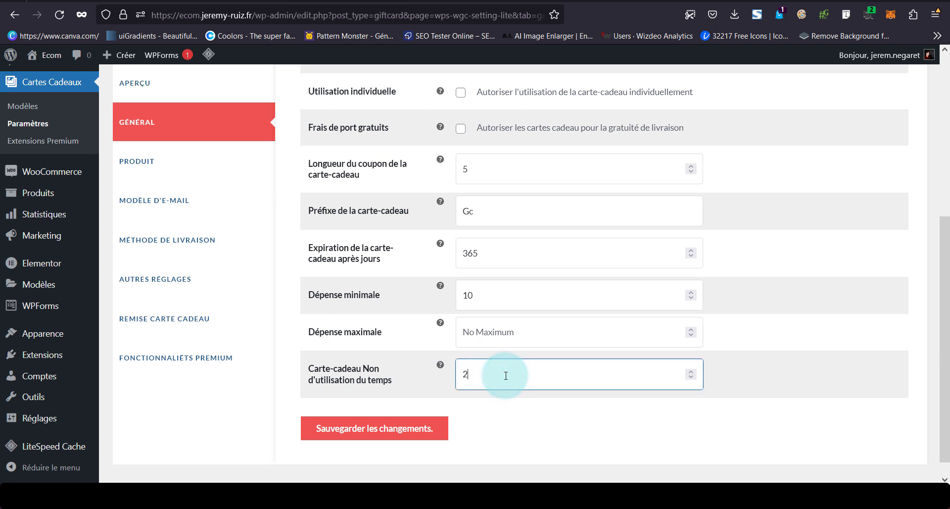
click(506, 403)
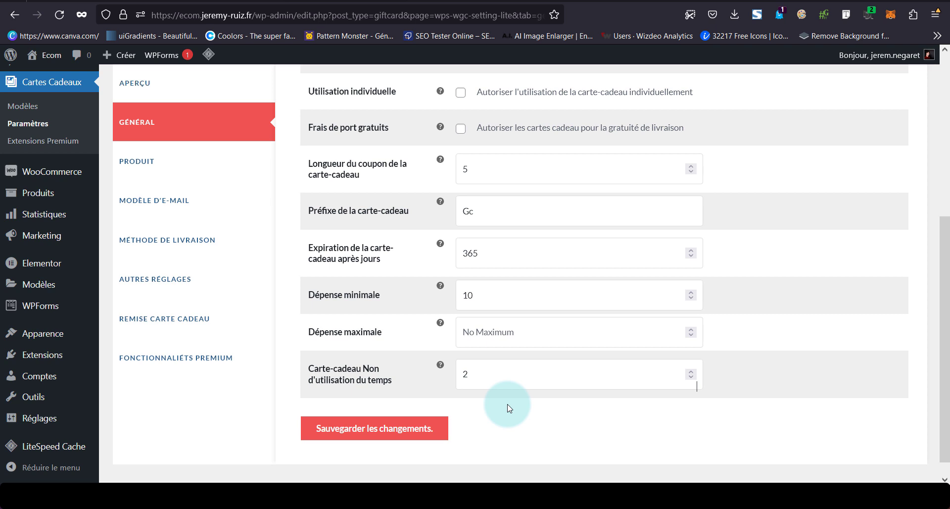
click(404, 429)
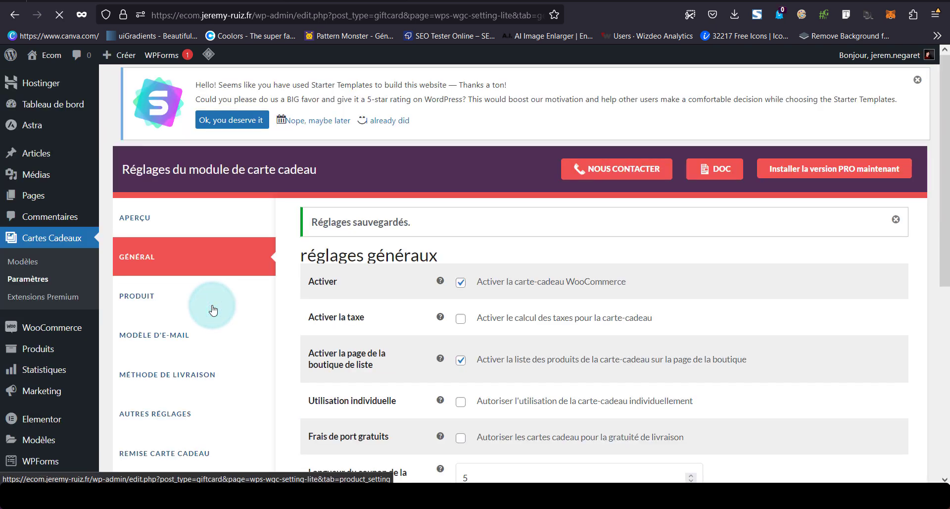
click(213, 310)
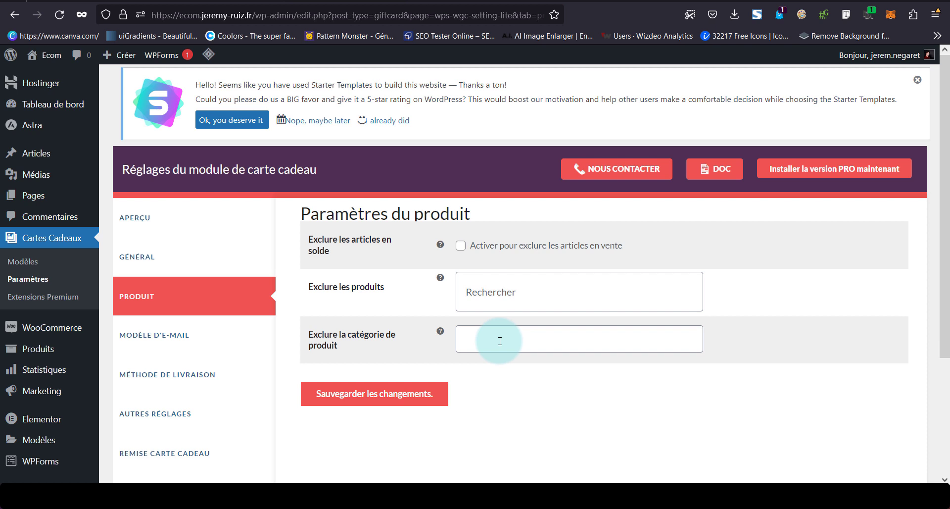
Set the left-aligned EARTH STORE library image as the gift card e-mail's default logo
click(204, 346)
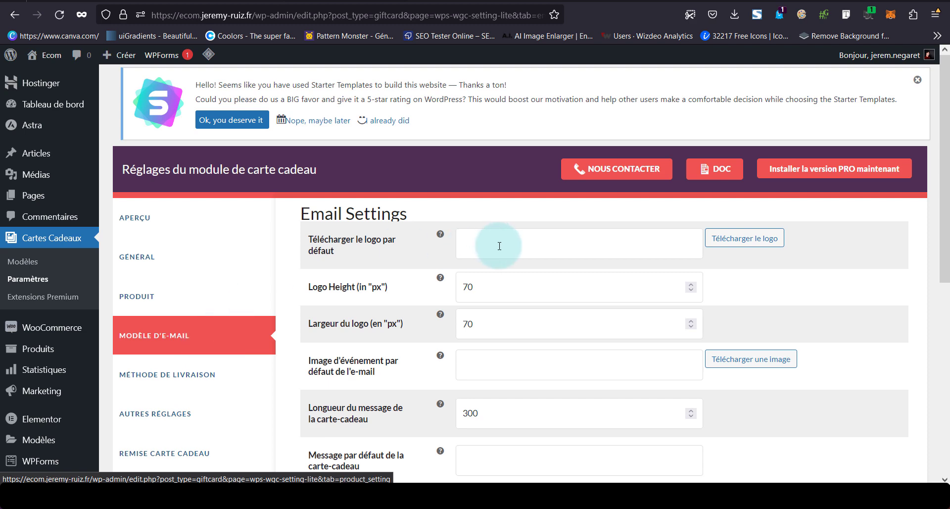
scroll(499, 246, down, 5)
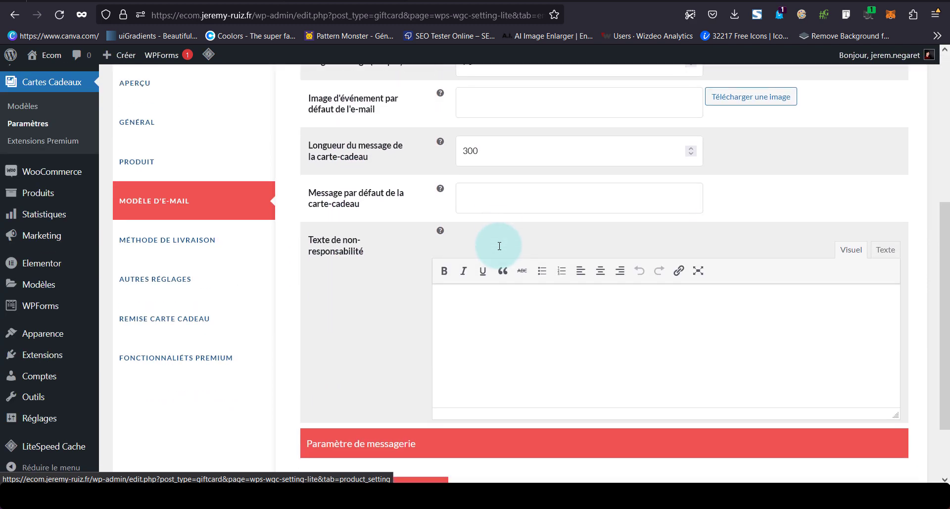
scroll(499, 246, up, 5)
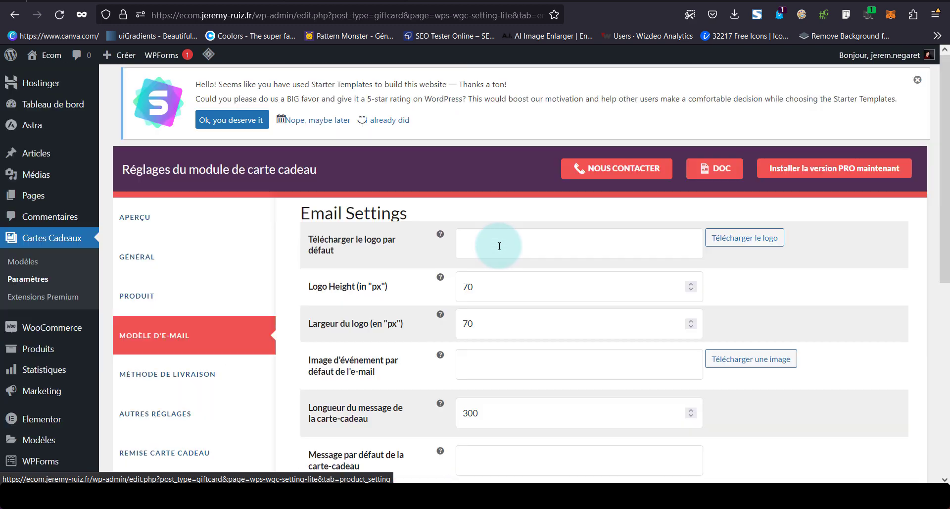
click(736, 247)
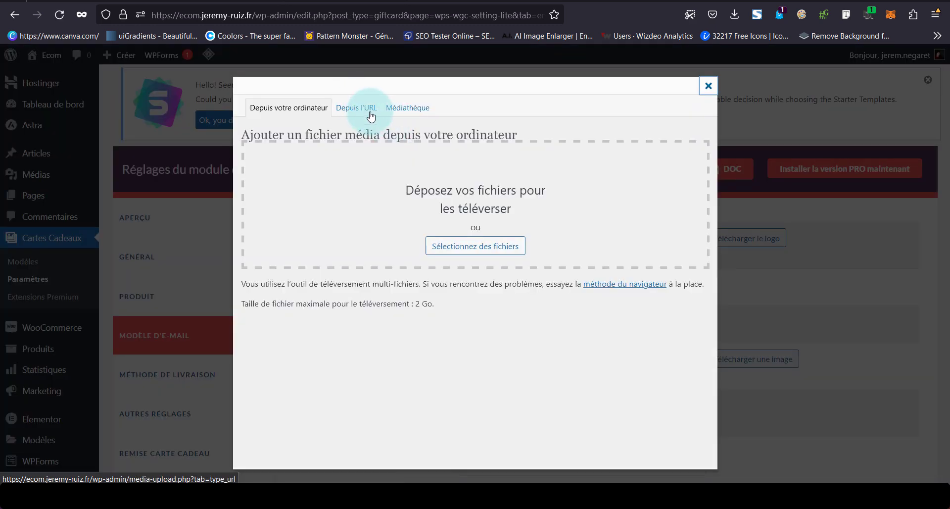
click(361, 107)
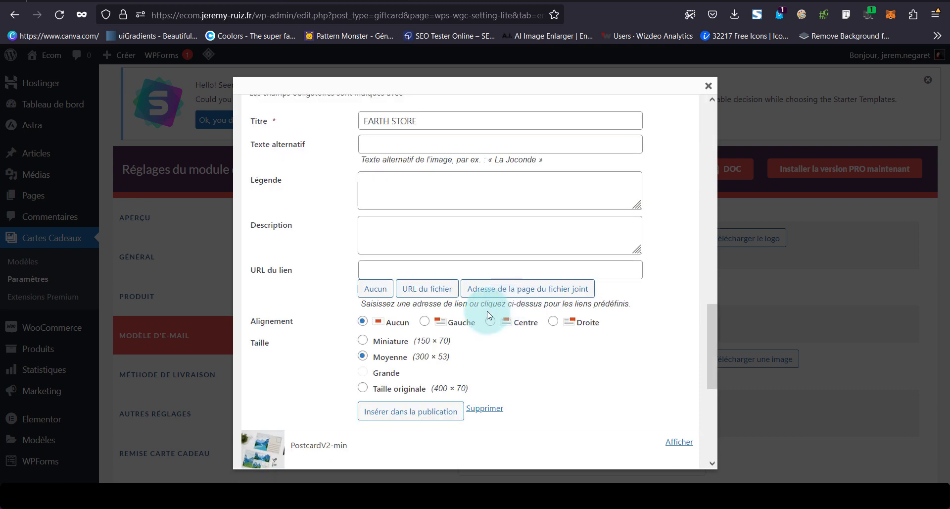
click(424, 321)
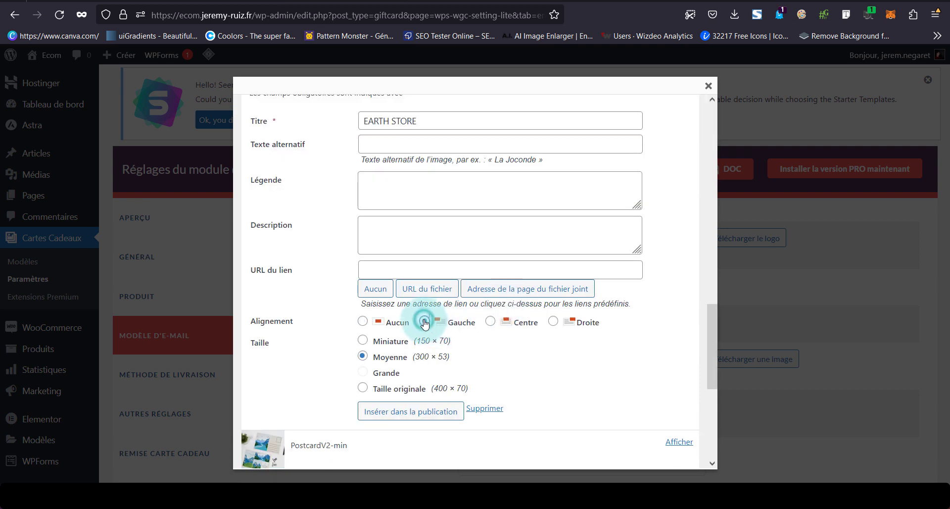
click(379, 417)
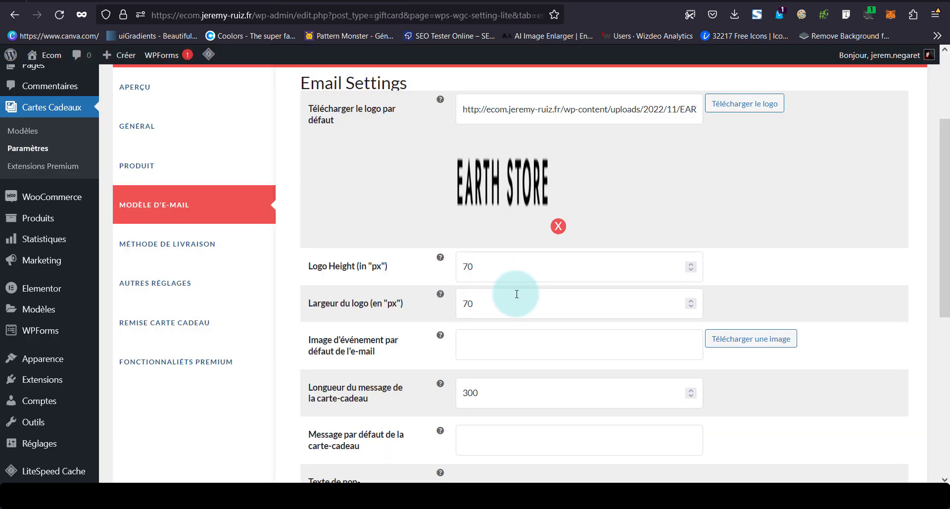
Open the media picker for the default event image
click(491, 340)
scroll(494, 343, down, 2)
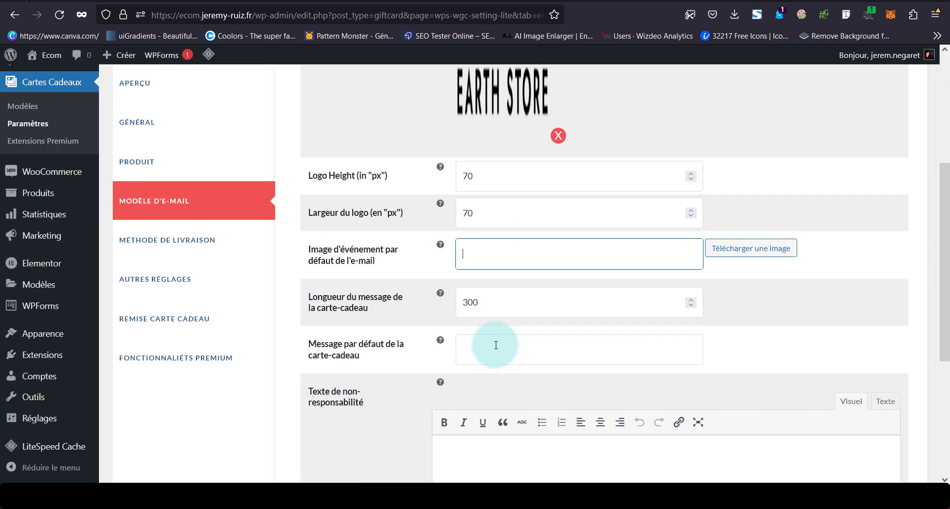
click(732, 259)
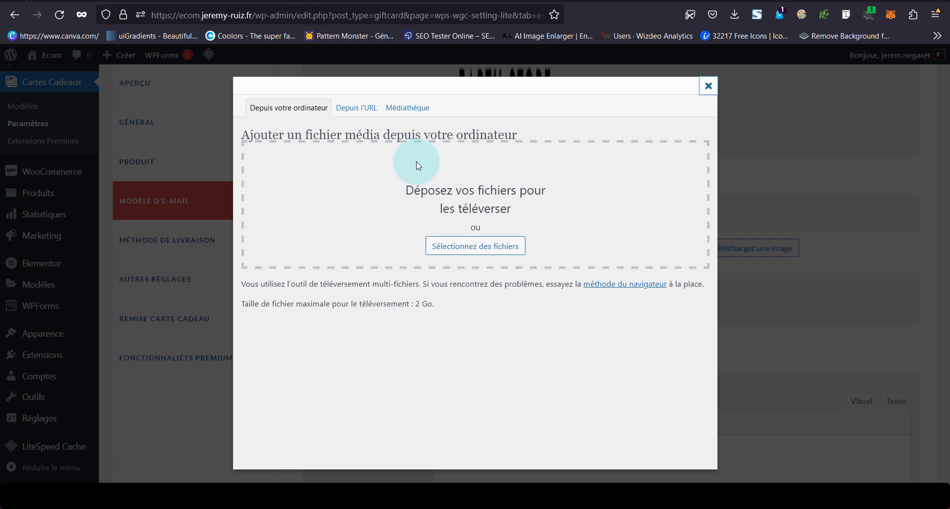
Insert the centre-aligned giftcard library image as the default event image
click(401, 107)
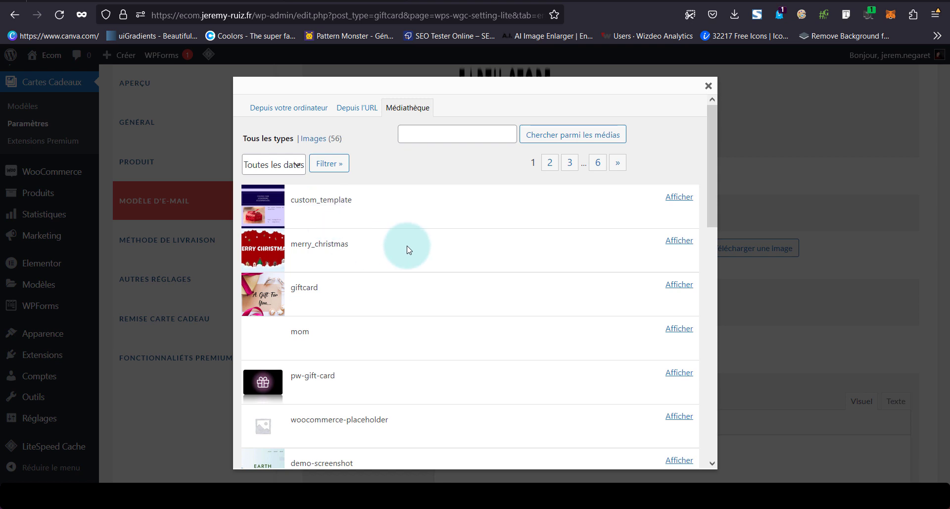
click(689, 292)
scroll(685, 287, down, 5)
scroll(452, 300, down, 4)
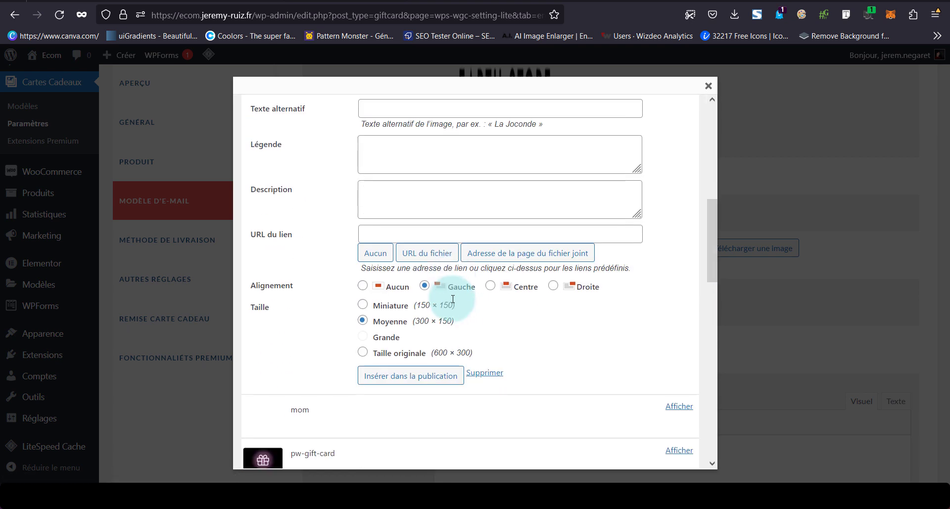
click(506, 290)
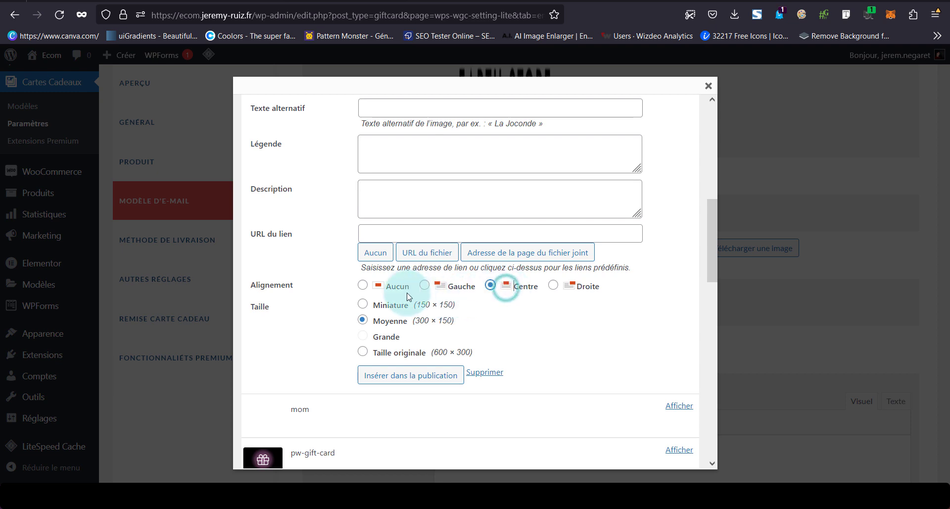
click(423, 377)
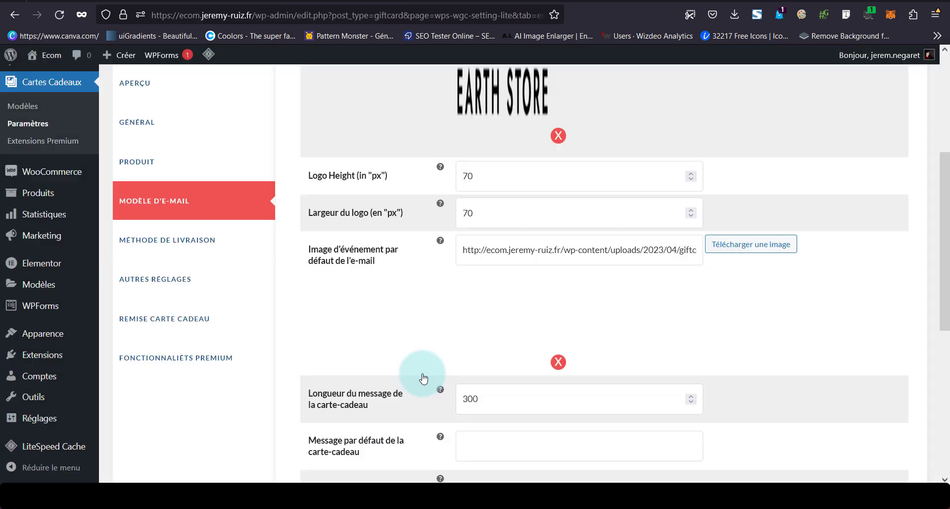
Enter the default gift card message and paste the e-mail subject under Paramètre de messagerie
scroll(423, 379, down, 3)
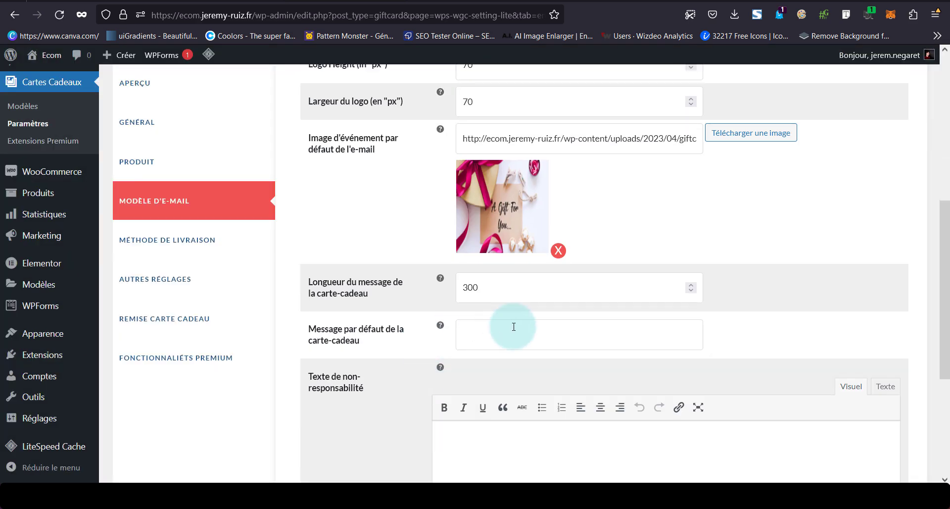
click(514, 326)
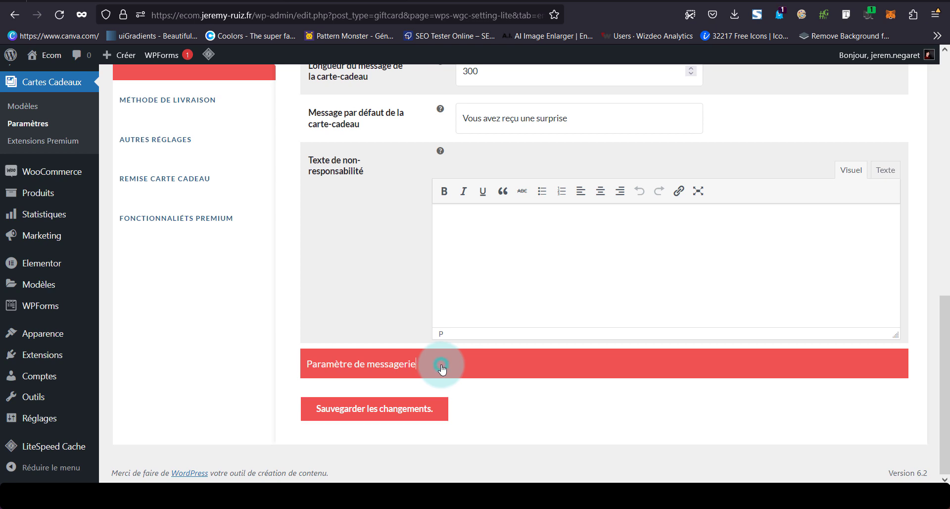
click(442, 368)
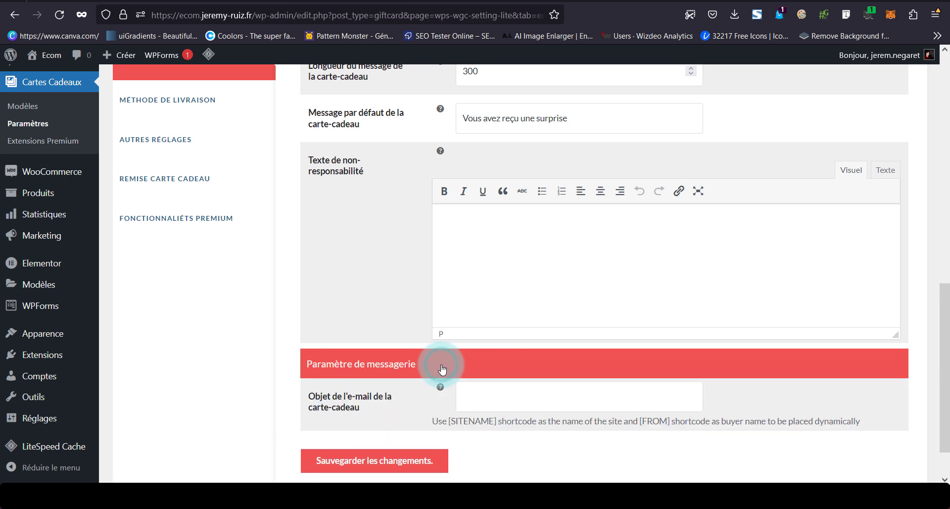
scroll(441, 369, down, 1)
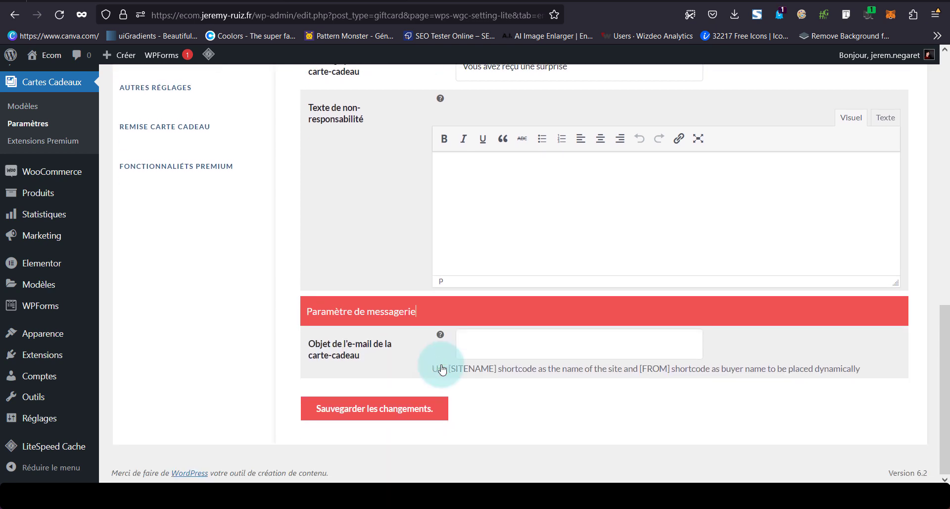
click(603, 352)
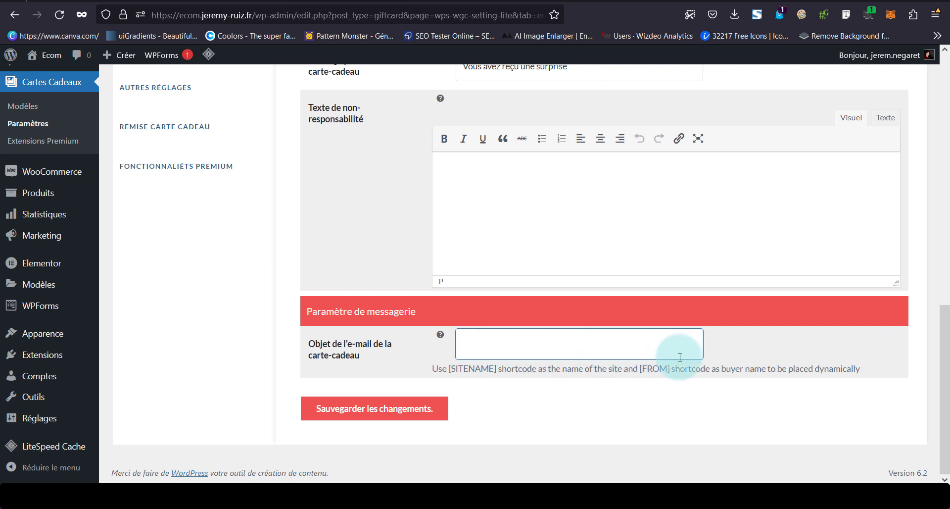
text([FROM] vient de t'offrir une carte pour [SITENAME])
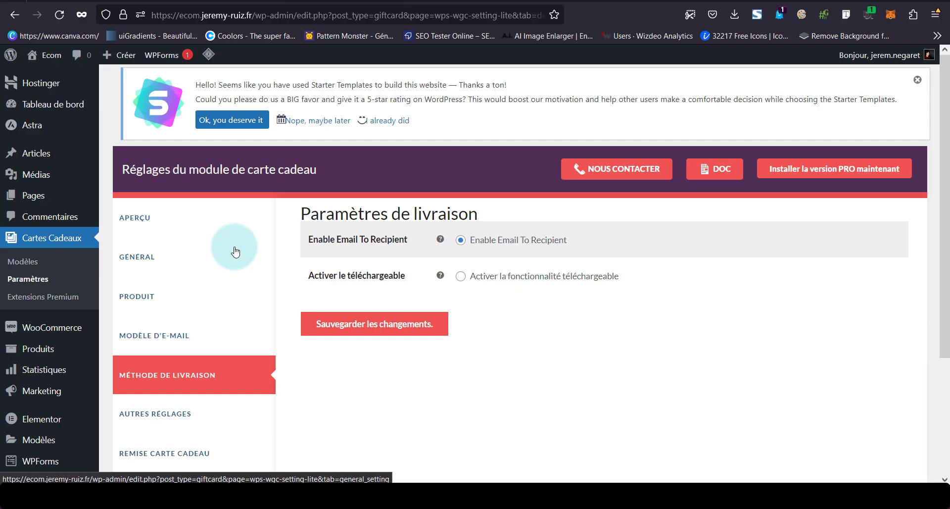
Switch delivery to Activer la fonctionnalité téléchargeable, save, and go to Autres réglages
click(460, 239)
click(461, 275)
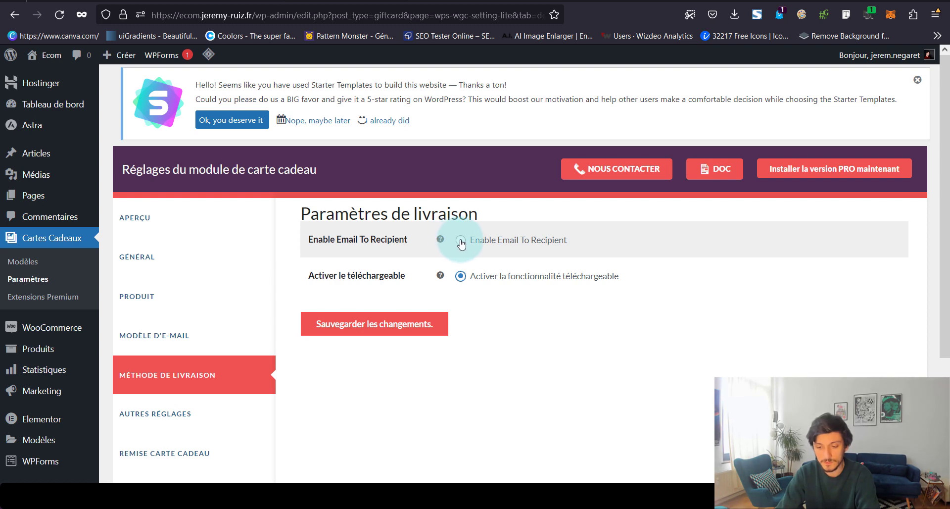
click(460, 242)
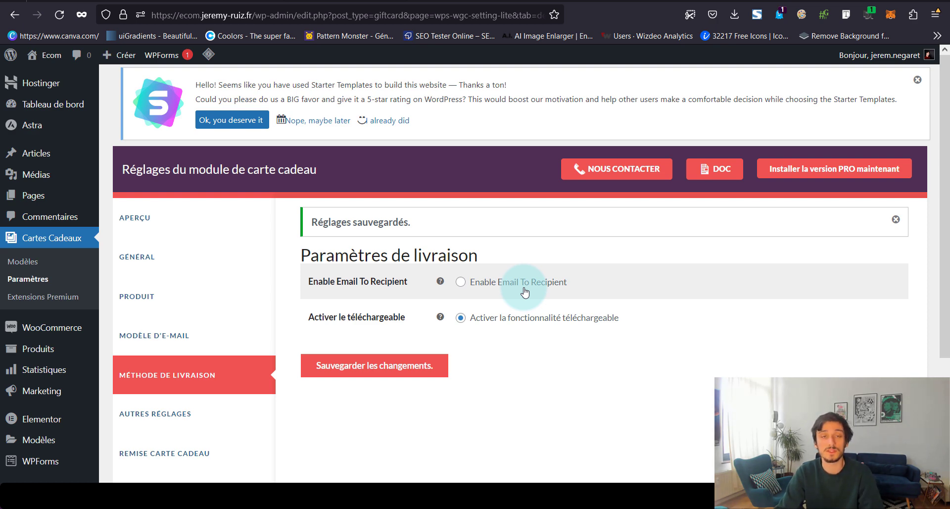
scroll(525, 291, down, 1)
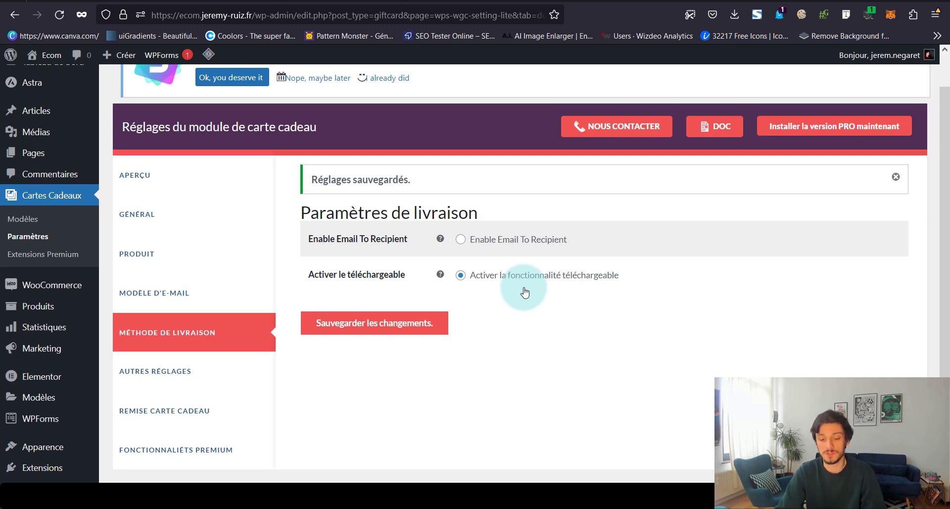
click(155, 370)
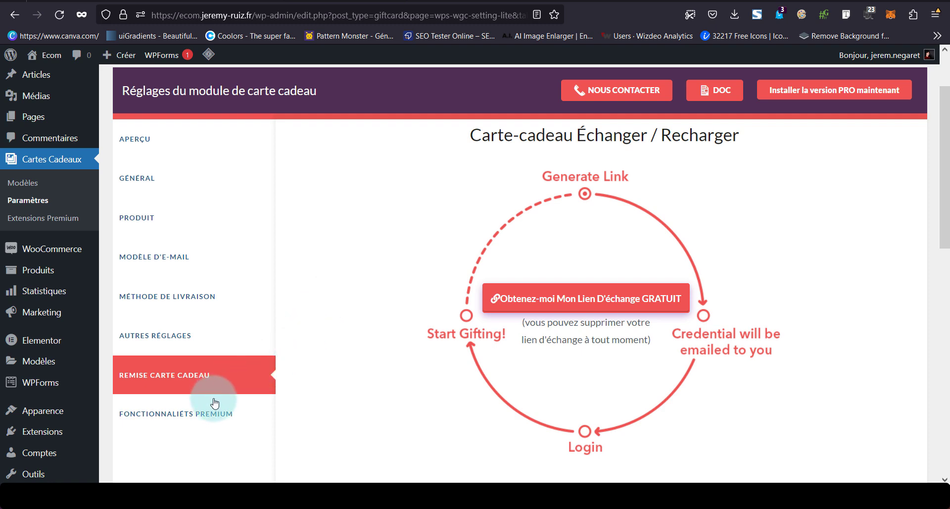
Go to the Cartes Cadeaux Modèles list of gift card templates
scroll(230, 418, down, 2)
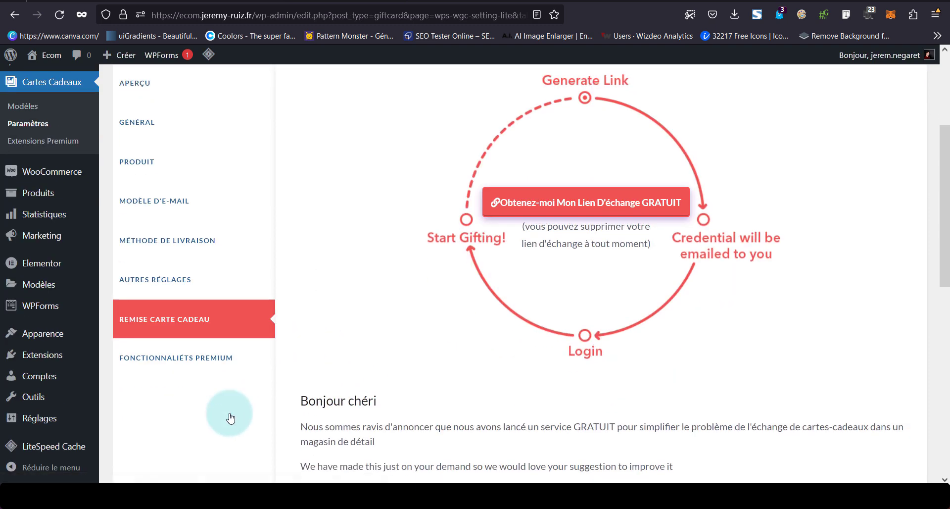
scroll(230, 418, up, 4)
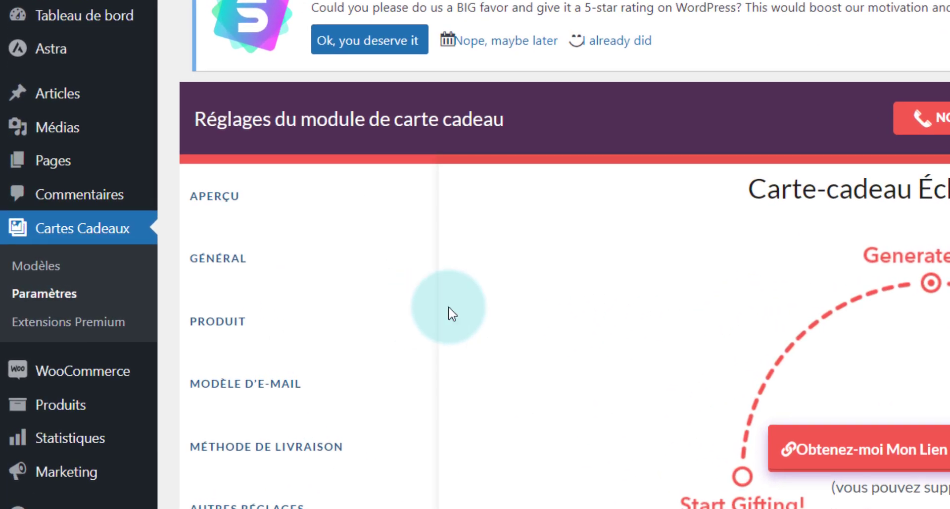
click(71, 270)
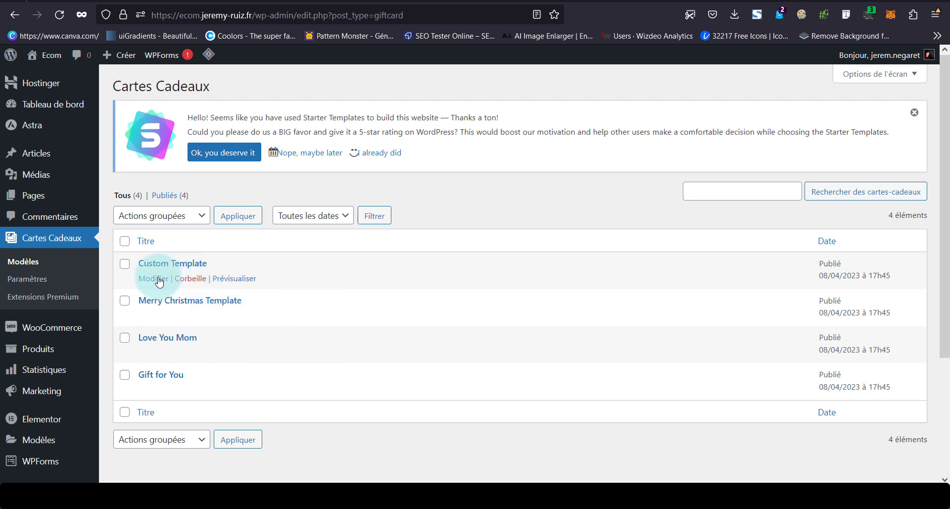
Open Custom Template and inspect its [DEFAULTEVENT], [AMOUNT], [FROM] placeholders and bottom banner
click(153, 278)
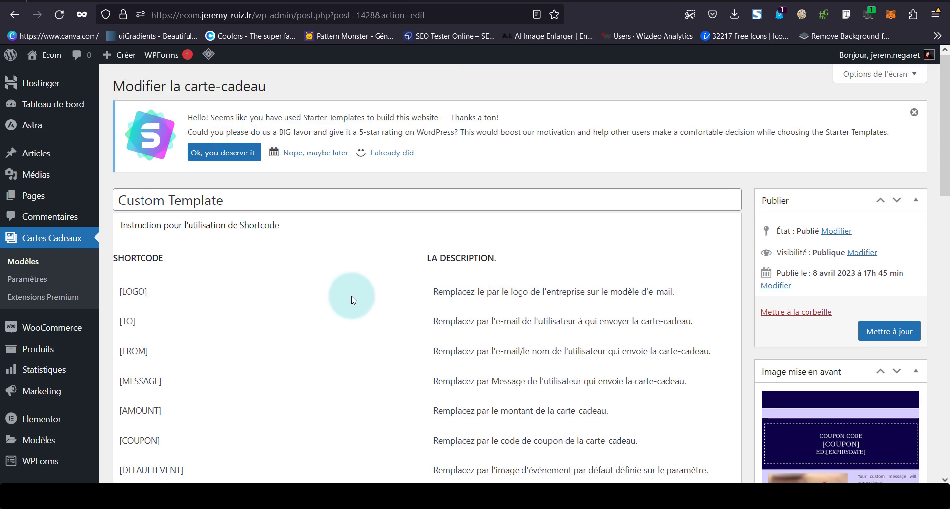
scroll(353, 299, down, 8)
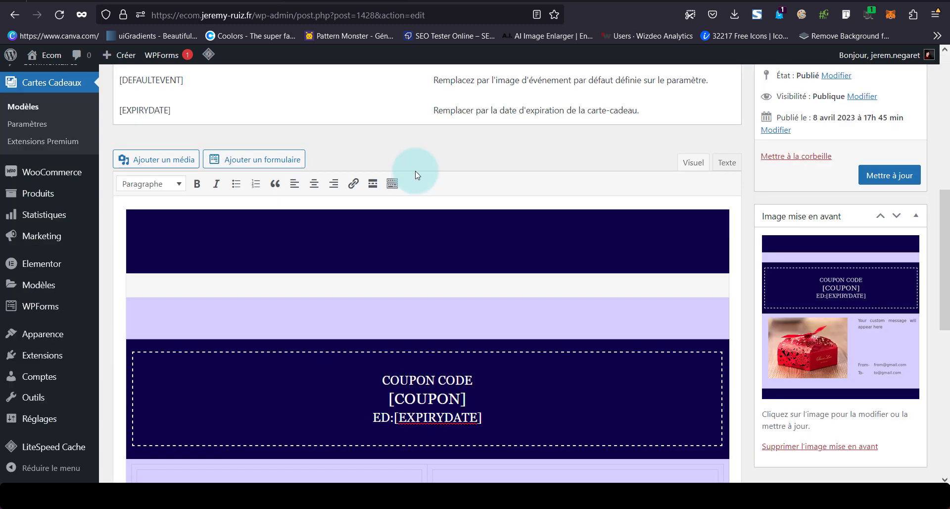
scroll(400, 272, down, 5)
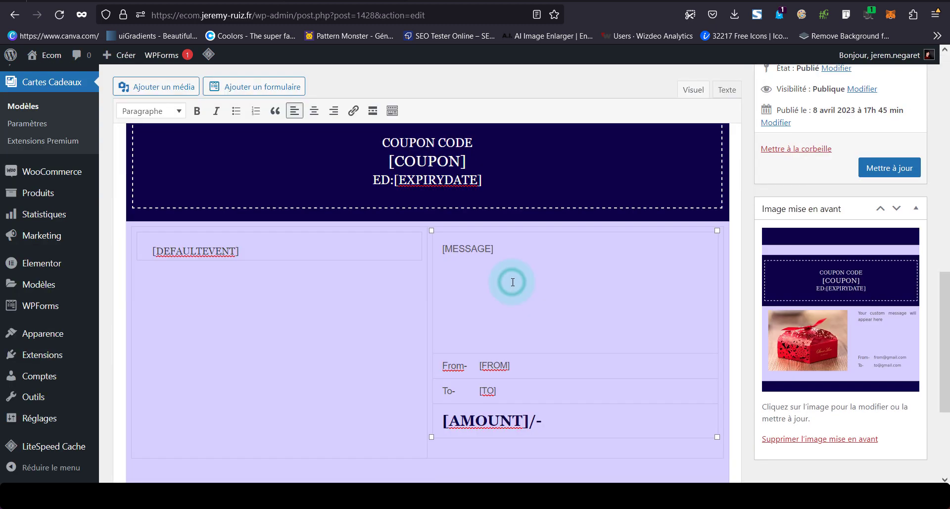
click(326, 307)
scroll(326, 307, down, 3)
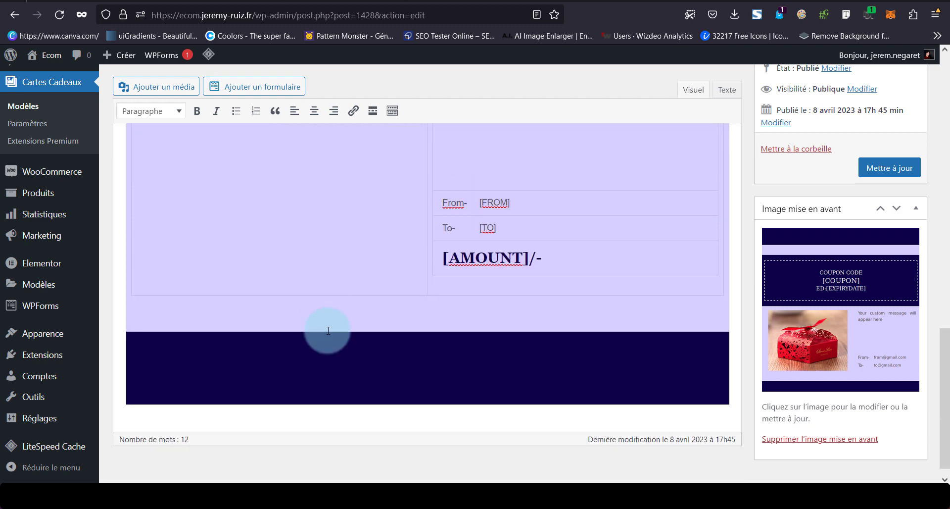
click(336, 374)
scroll(366, 372, up, 2)
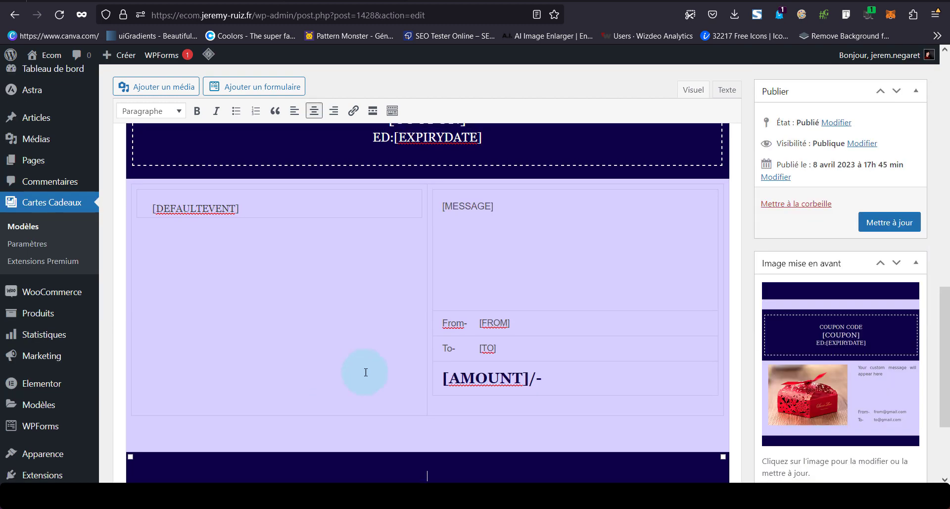
click(473, 388)
click(511, 323)
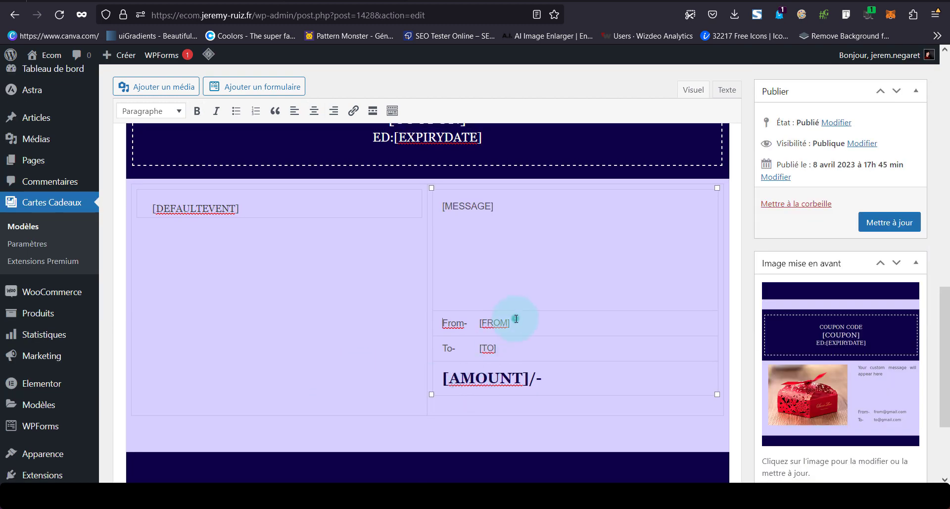
scroll(297, 197, down, 1)
click(231, 203)
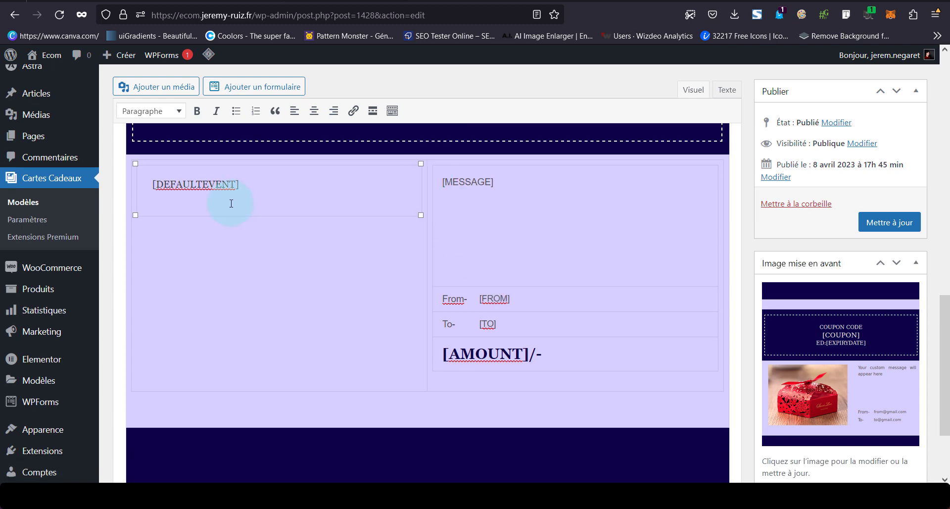
scroll(205, 195, up, 4)
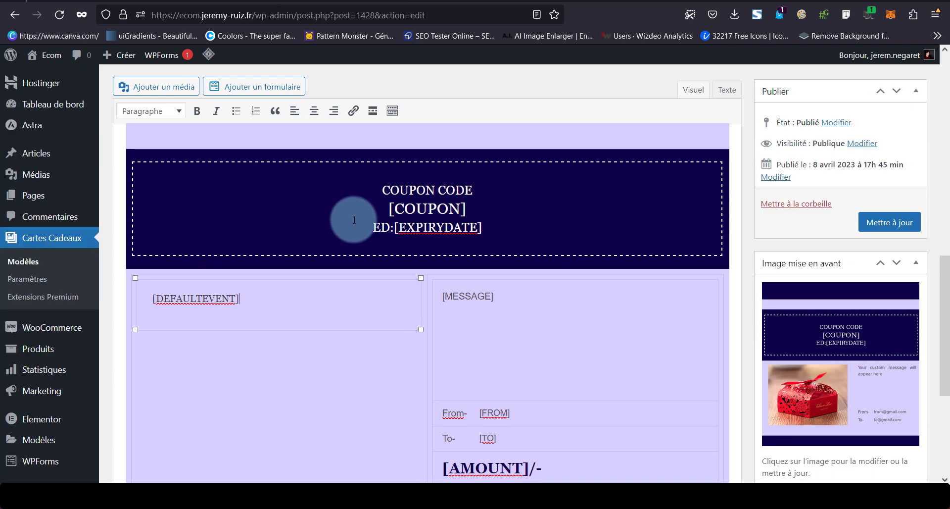
scroll(378, 226, up, 5)
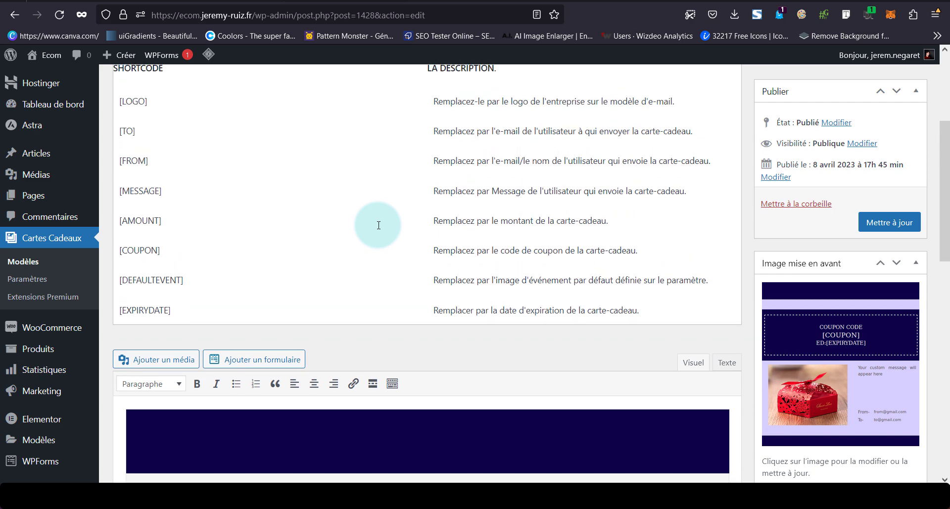
scroll(378, 225, down, 4)
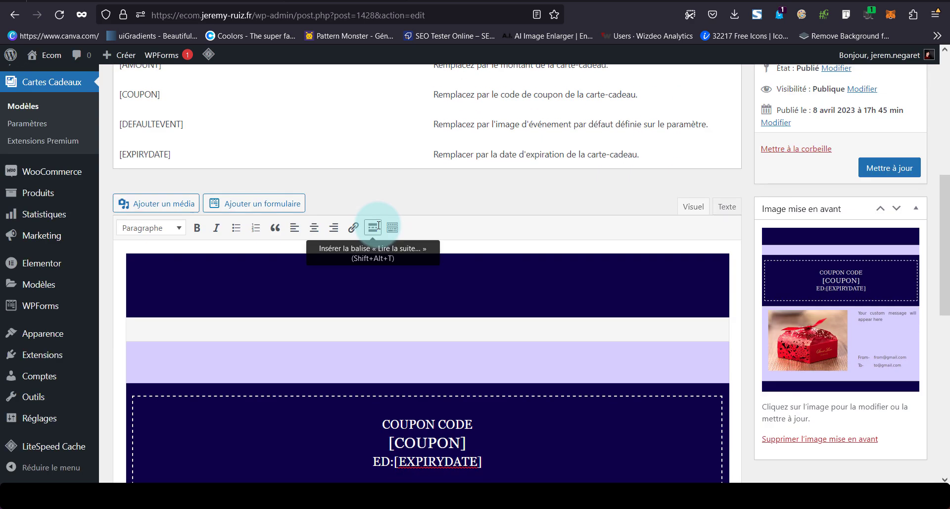
Edit a bgcolor/background value in the Texte HTML source, check in Visuel, and update the template
click(726, 209)
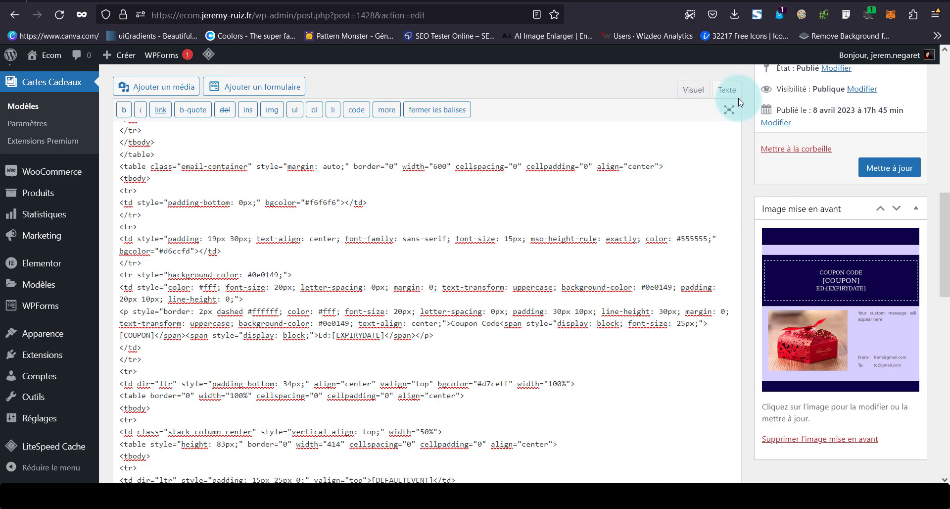
click(543, 175)
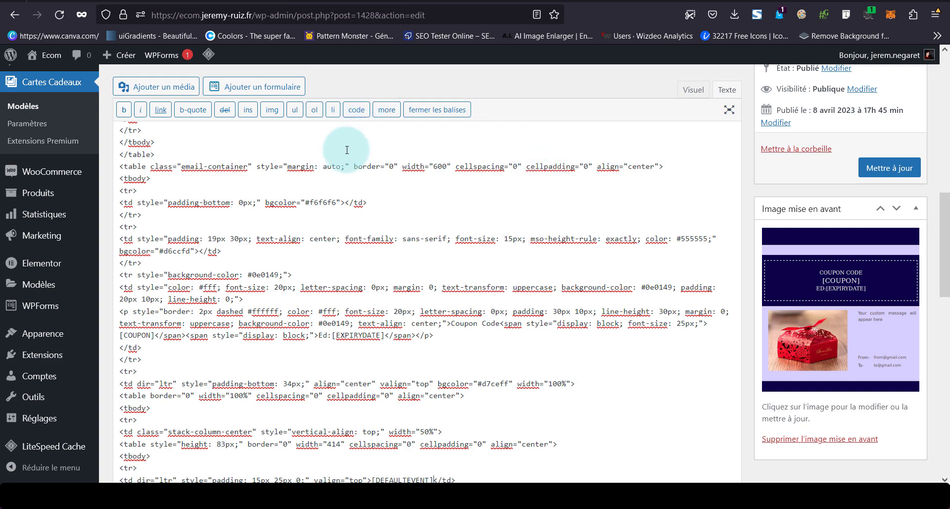
click(308, 203)
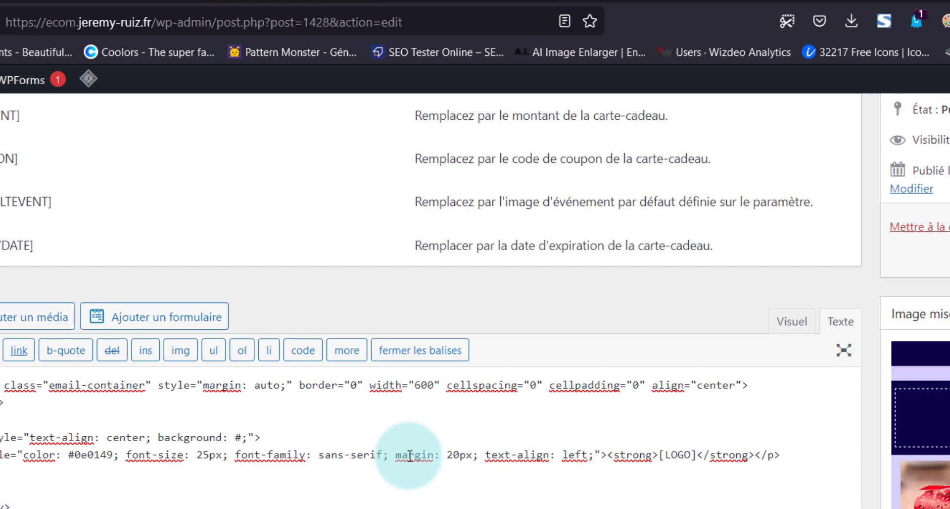
text(ffffff;">)
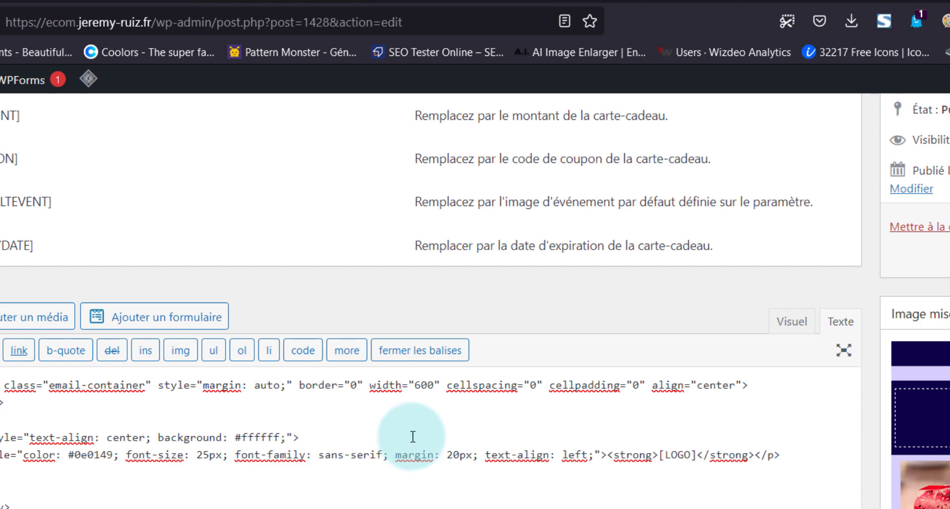
click(780, 322)
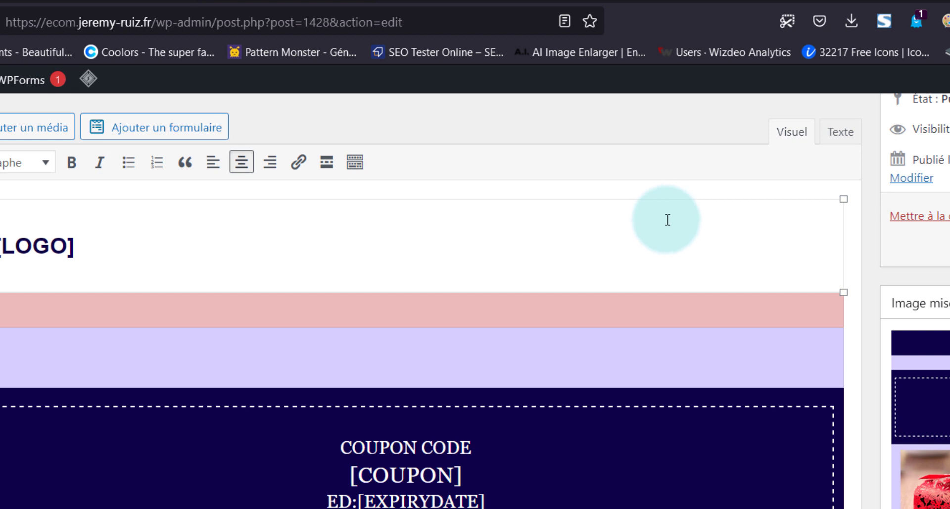
click(841, 131)
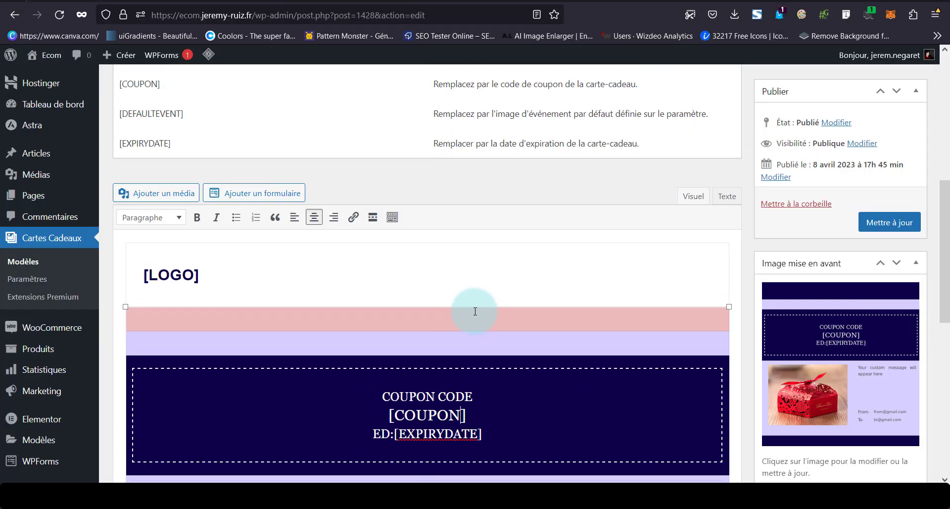
scroll(465, 305, up, 5)
click(885, 247)
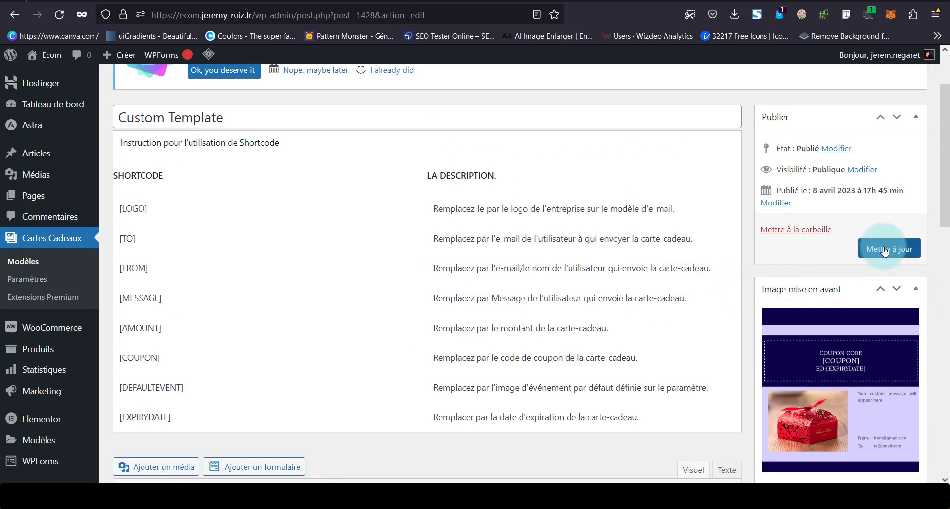
click(884, 248)
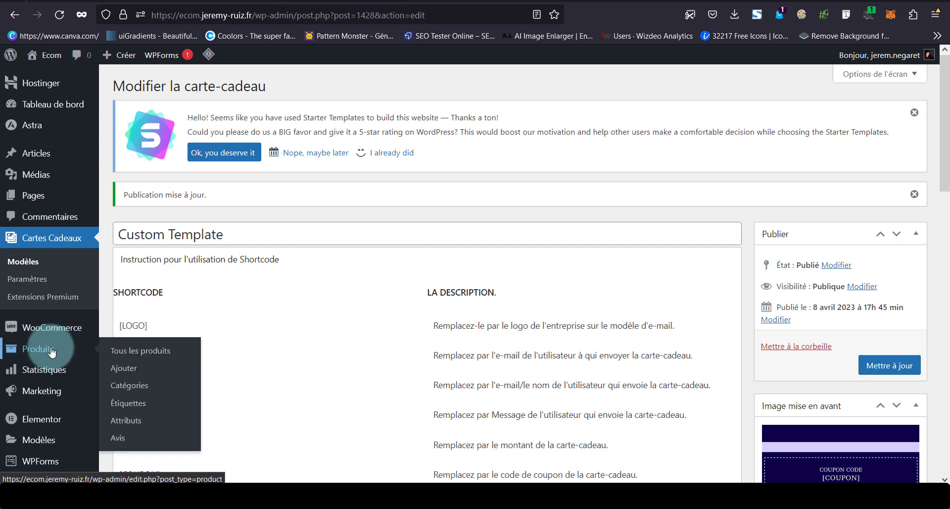
Trash the old Carte Cadeau product and start a new product titled 'Carte cadeau' with a description
click(52, 350)
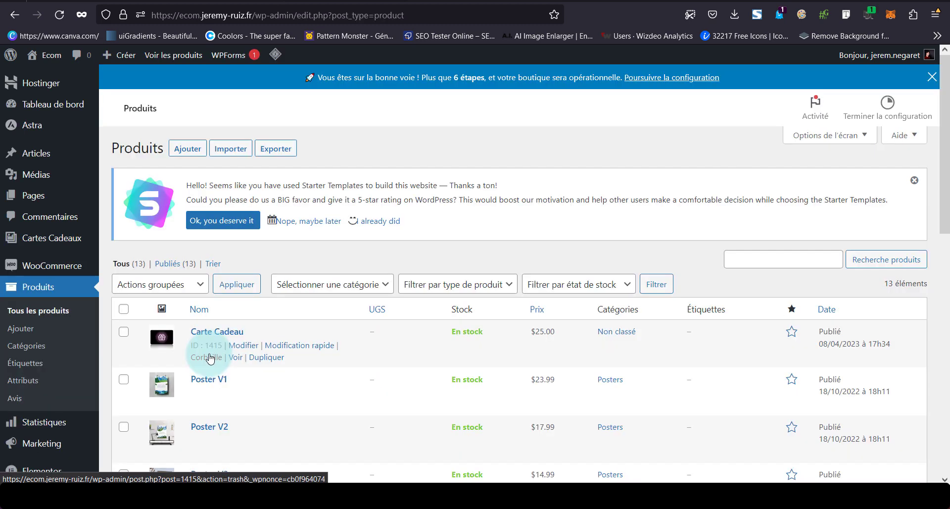
click(211, 357)
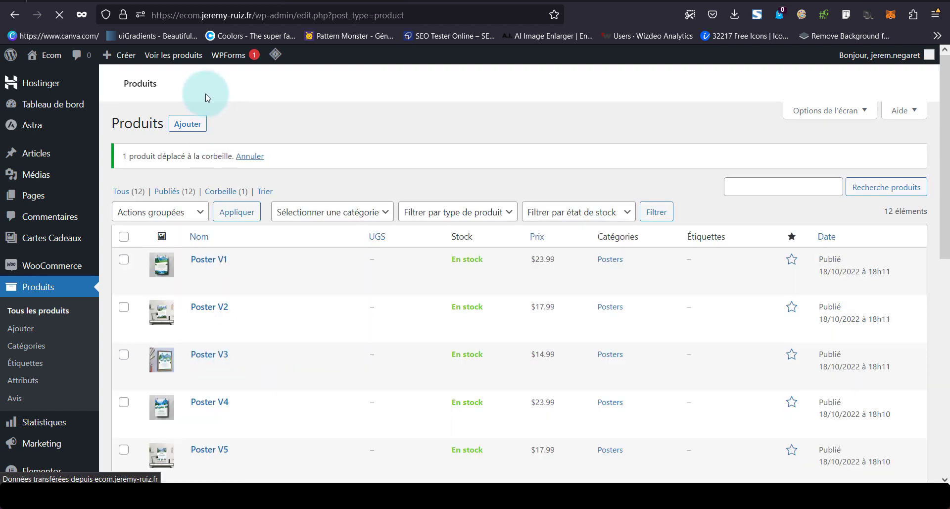
click(199, 128)
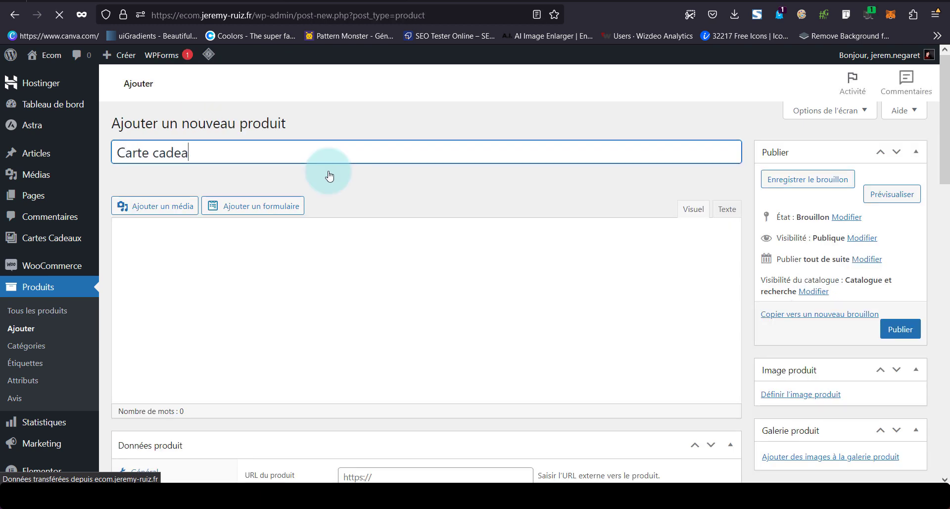
text(Carte cadeau)
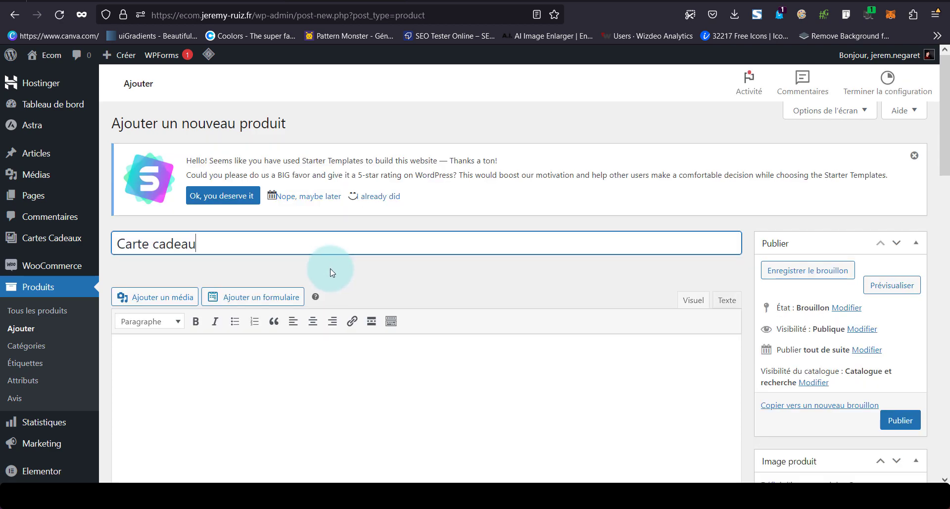
scroll(332, 275, down, 5)
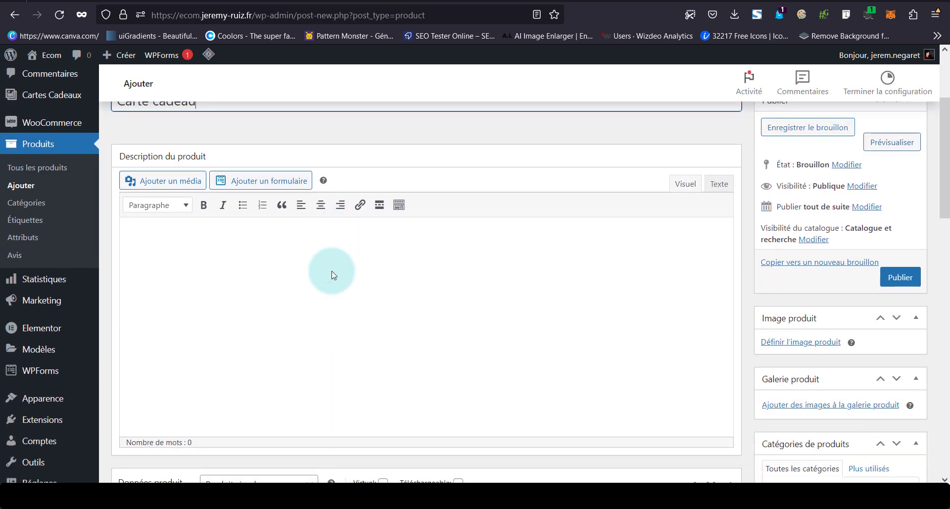
click(349, 306)
scroll(349, 306, down, 3)
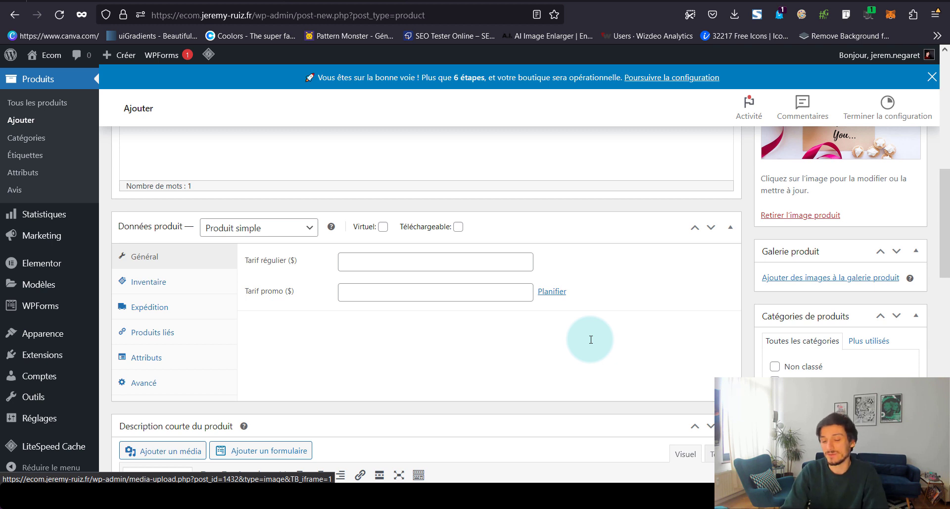
Make the product a Carte cadeau type with a default price of 20
click(312, 228)
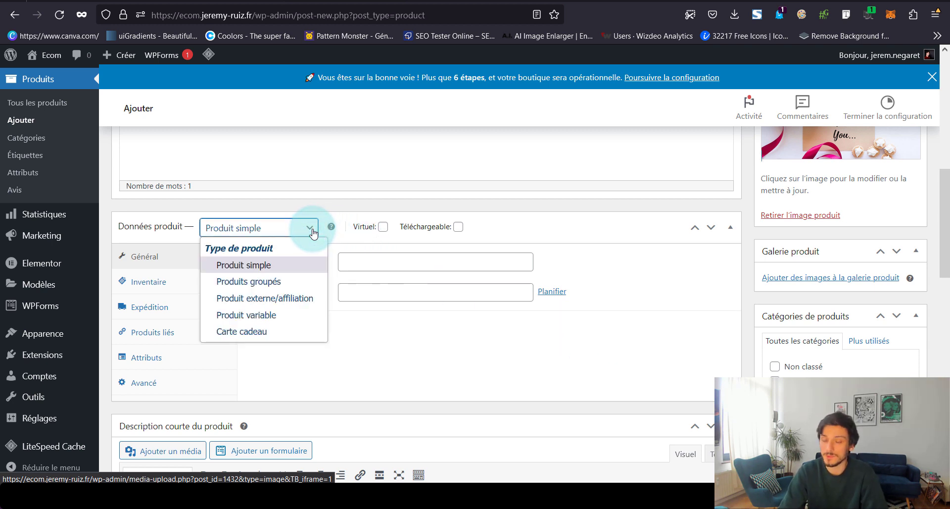
click(274, 331)
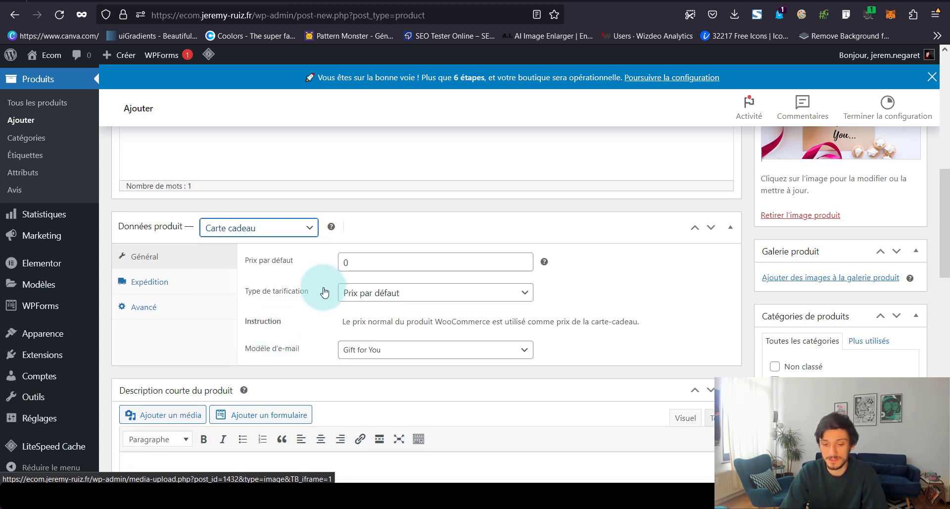
click(344, 261)
text(200)
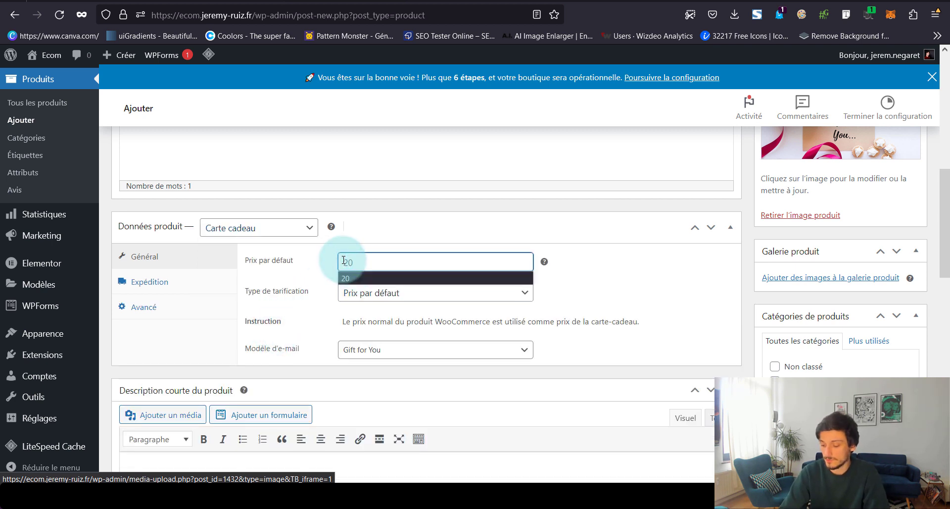
text(20)
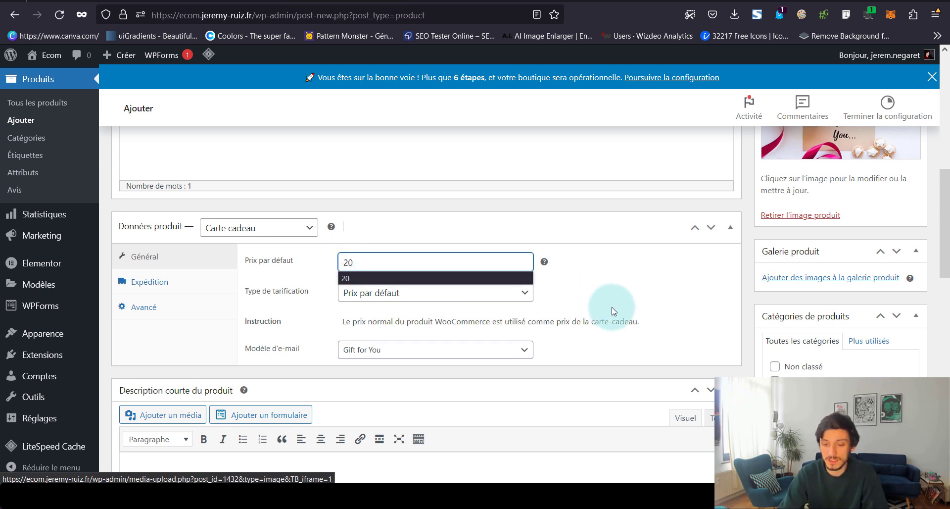
click(621, 307)
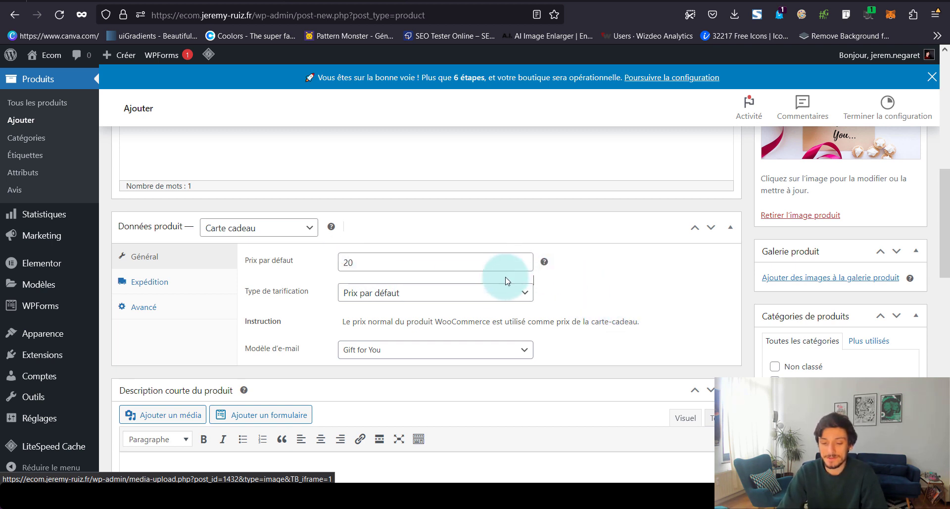
Choose Plage de prix pricing from 20 to 100, keep the Gift for You template, and publish
click(491, 300)
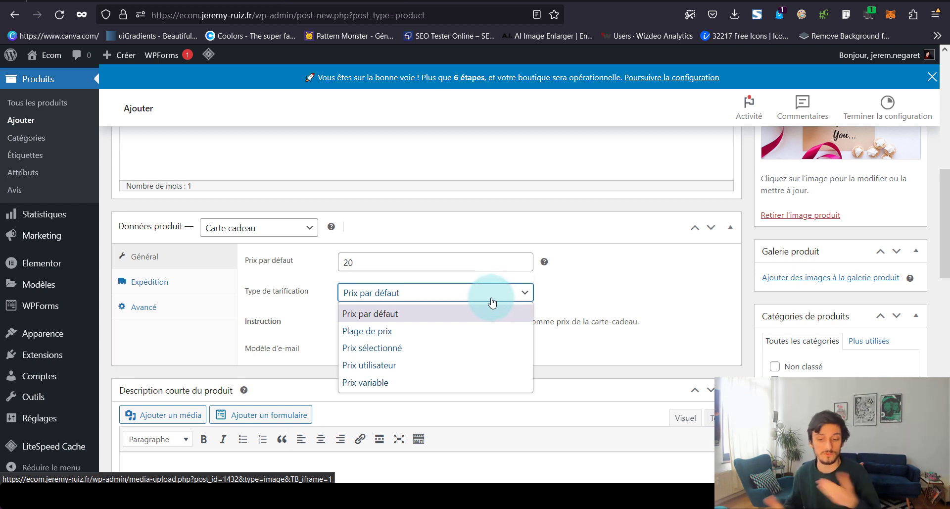
click(487, 292)
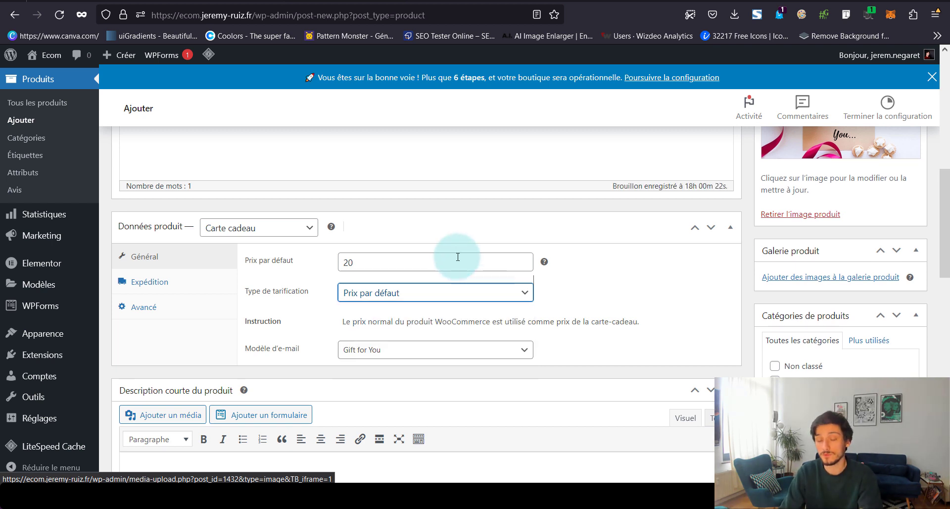
click(452, 294)
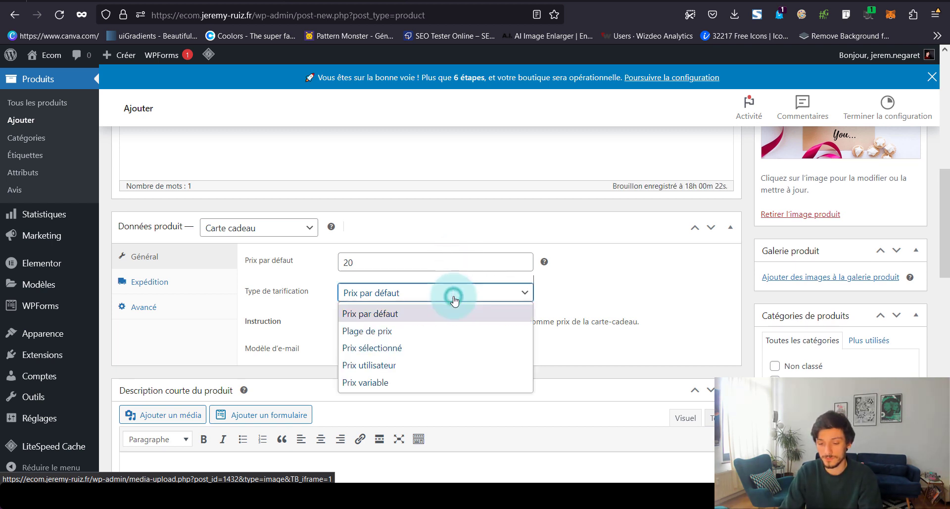
click(437, 330)
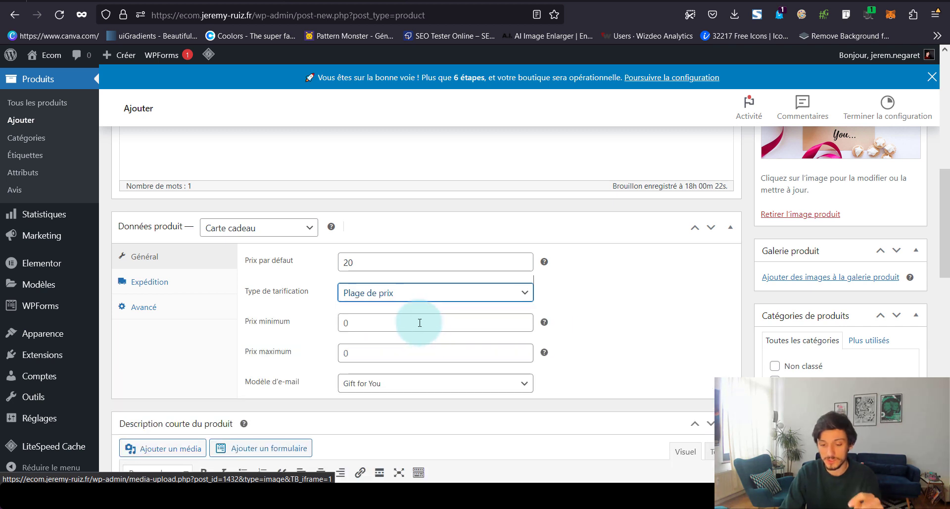
click(419, 322)
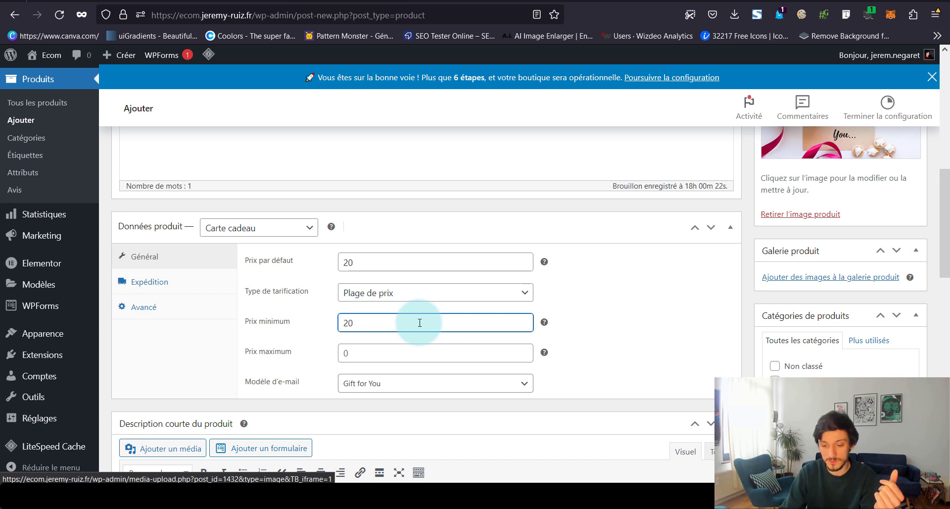
click(341, 356)
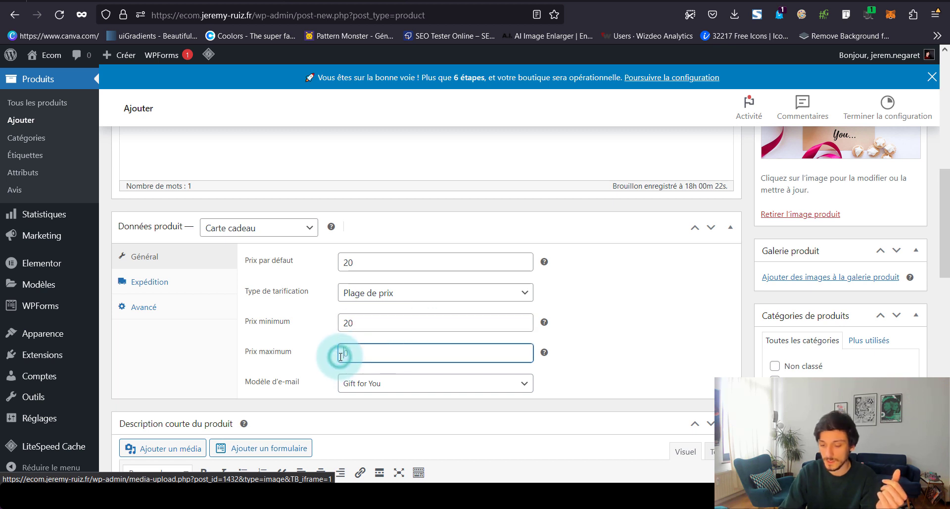
text(100100)
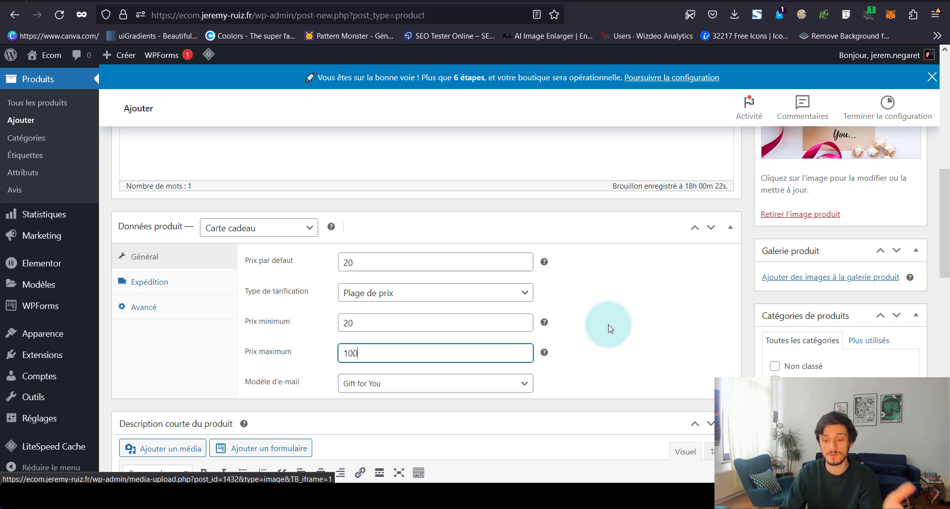
click(460, 389)
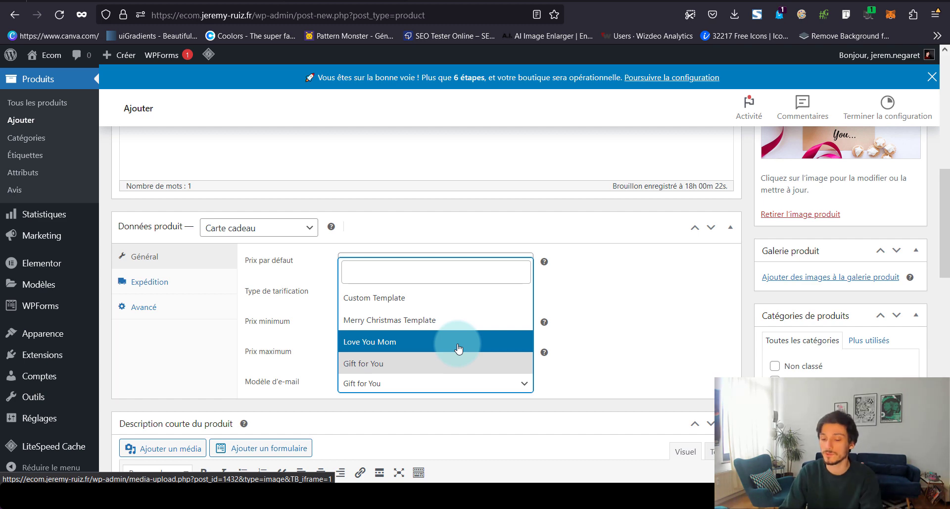
click(655, 325)
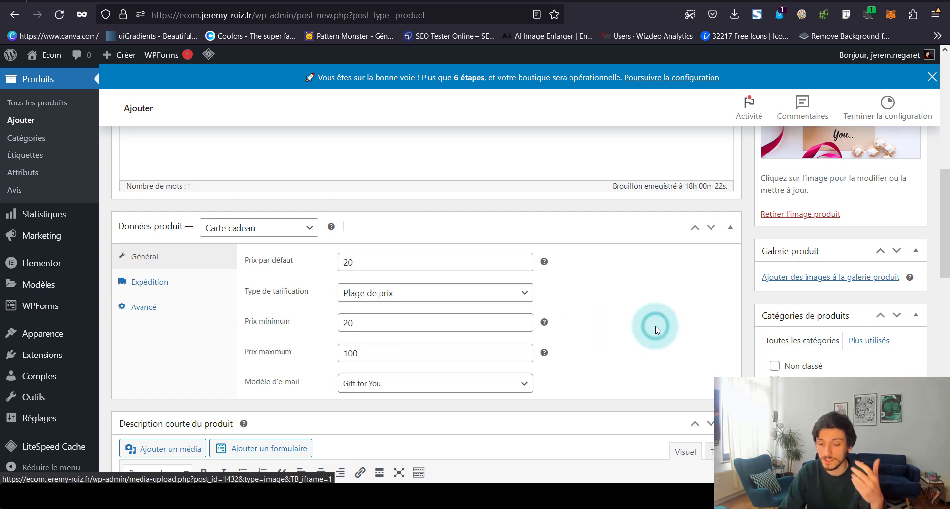
scroll(656, 327, up, 4)
scroll(656, 327, up, 3)
click(907, 341)
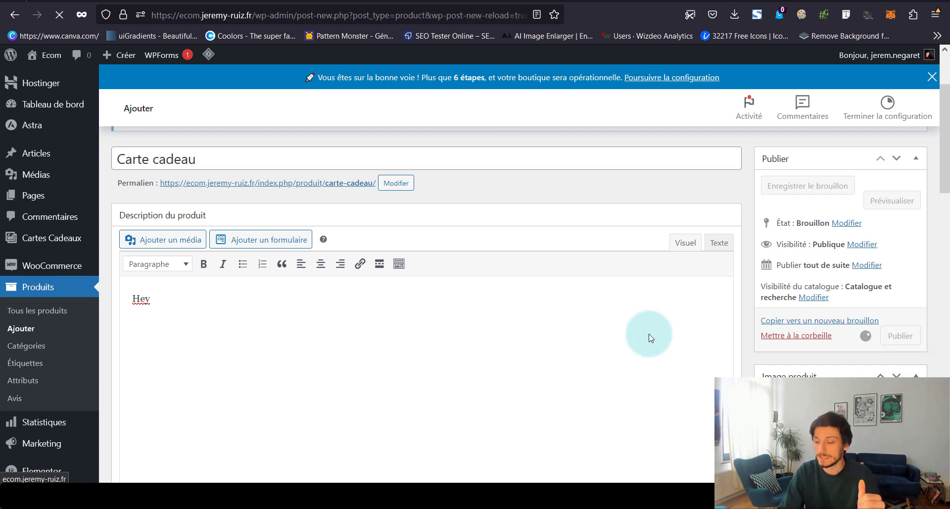
On the storefront page, try a 200 gift card amount and click into the gift message
scroll(651, 338, down, 5)
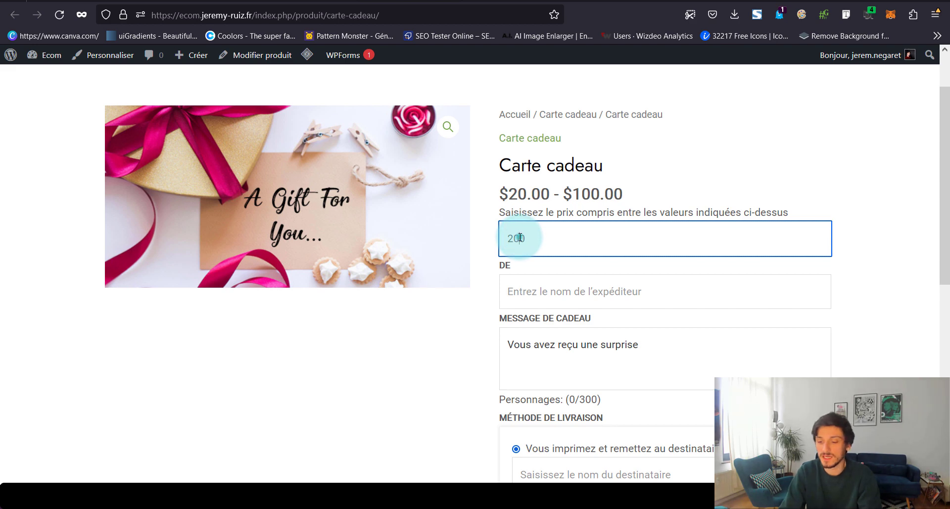
click(532, 277)
click(539, 245)
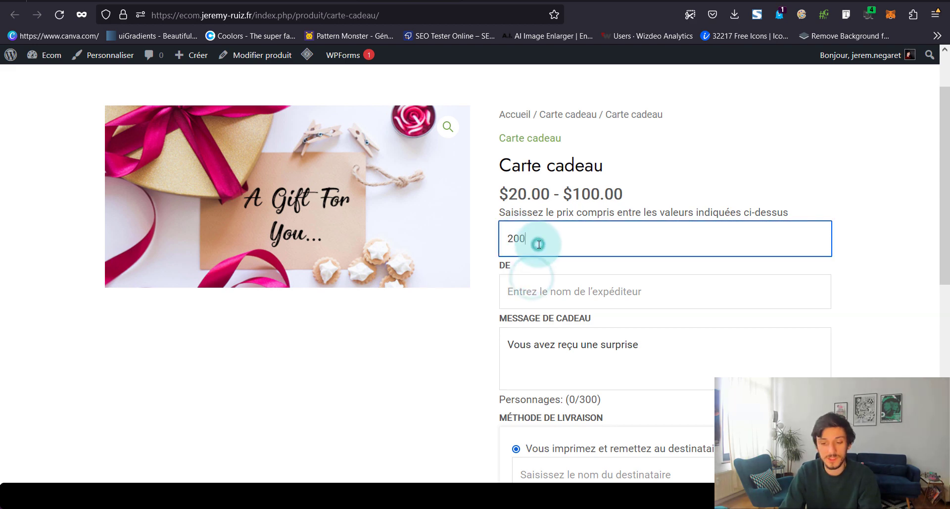
click(524, 322)
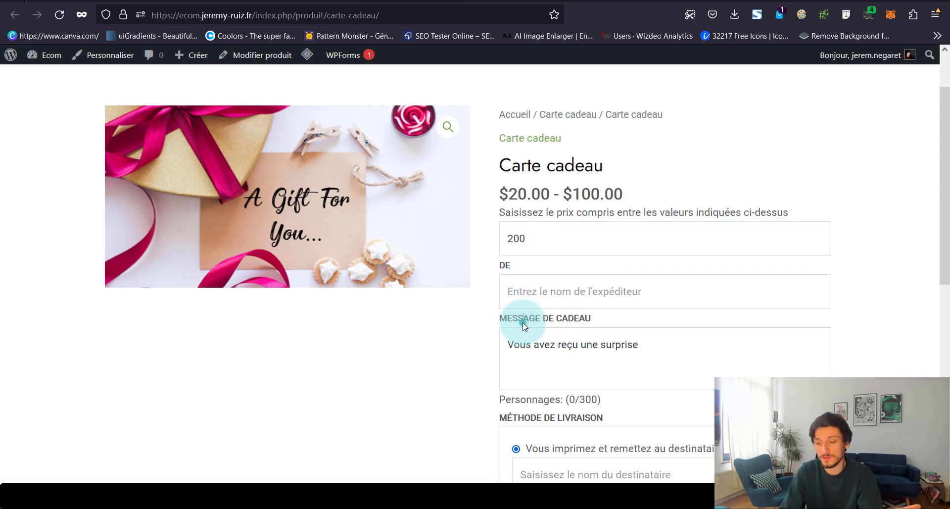
click(534, 345)
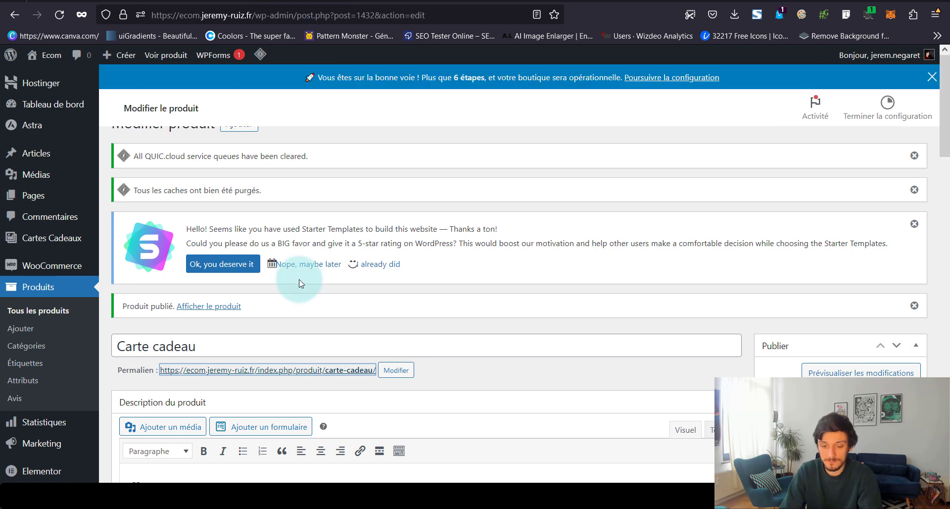
Set Type de tarification to Prix sélectionné, enter 20|60|100 as the Prix choices, and click Mettre à jour
scroll(300, 283, down, 5)
scroll(271, 345, down, 10)
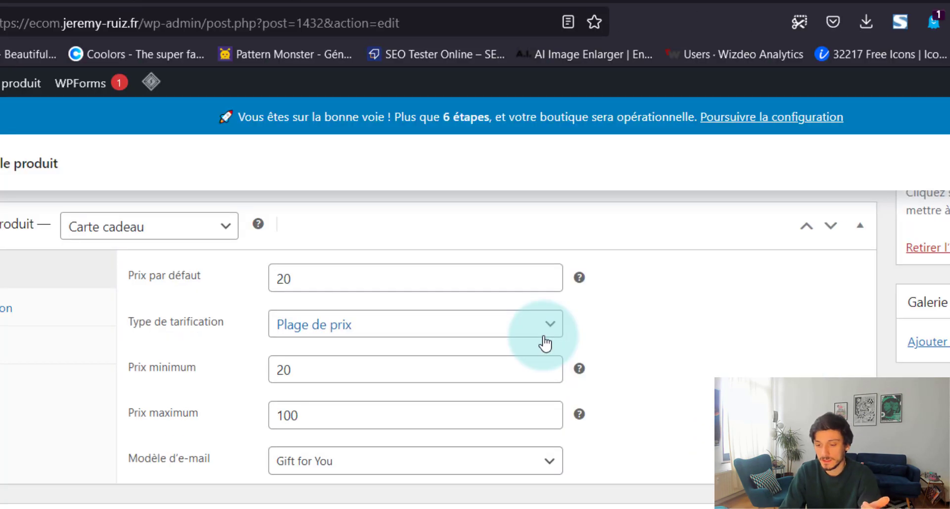
click(545, 342)
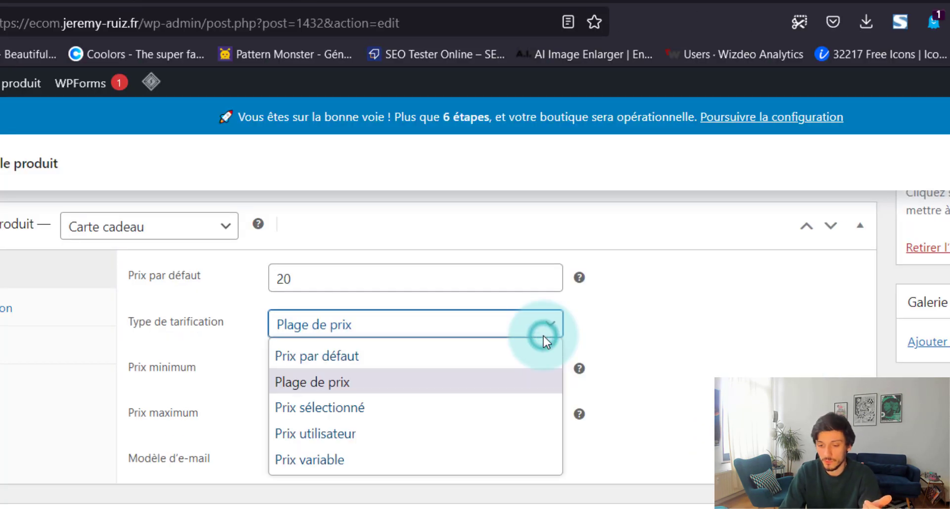
click(439, 402)
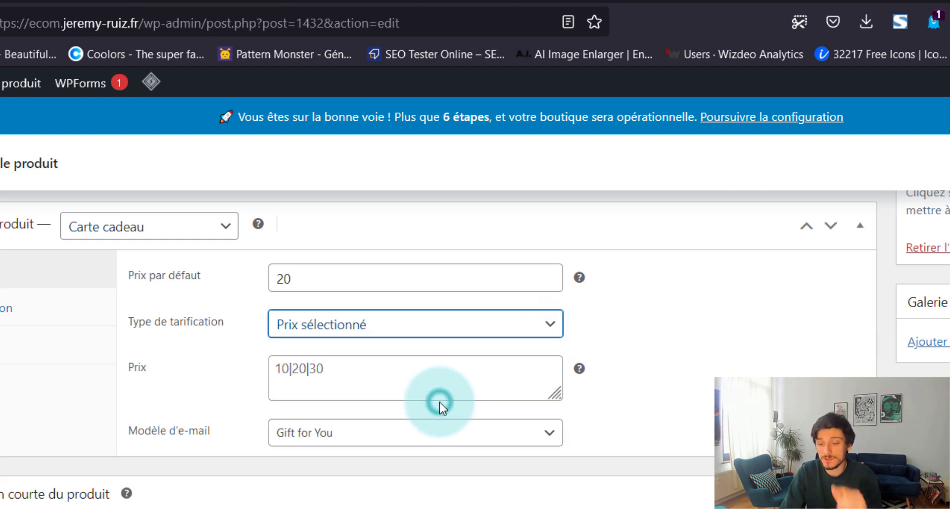
click(365, 367)
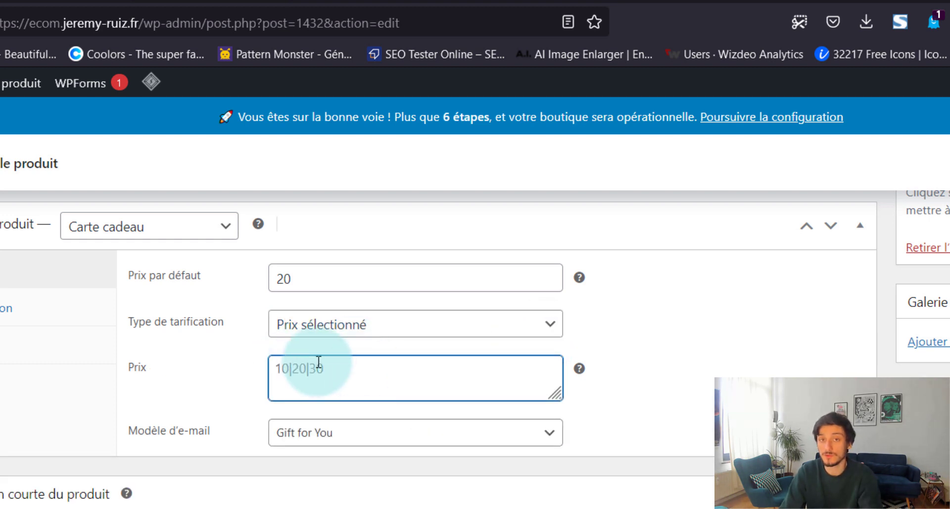
text(20|60|100)
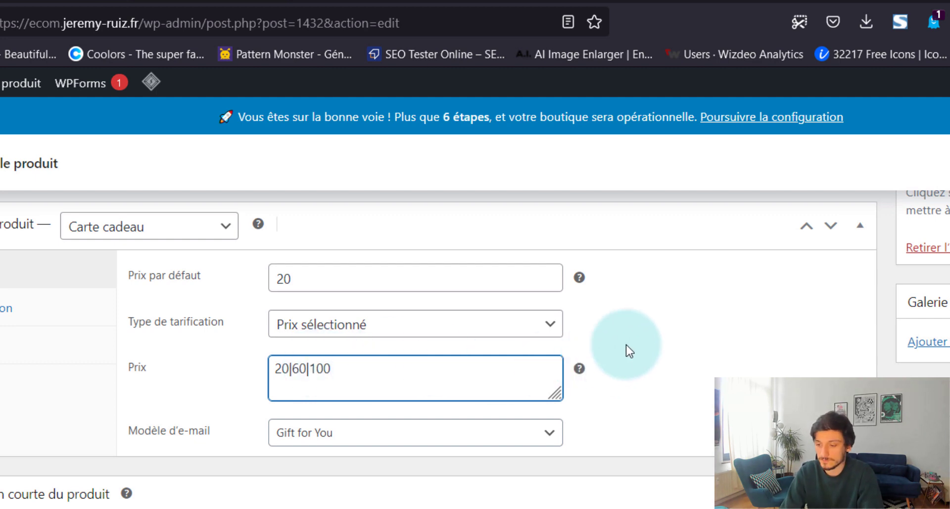
scroll(626, 345, up, 5)
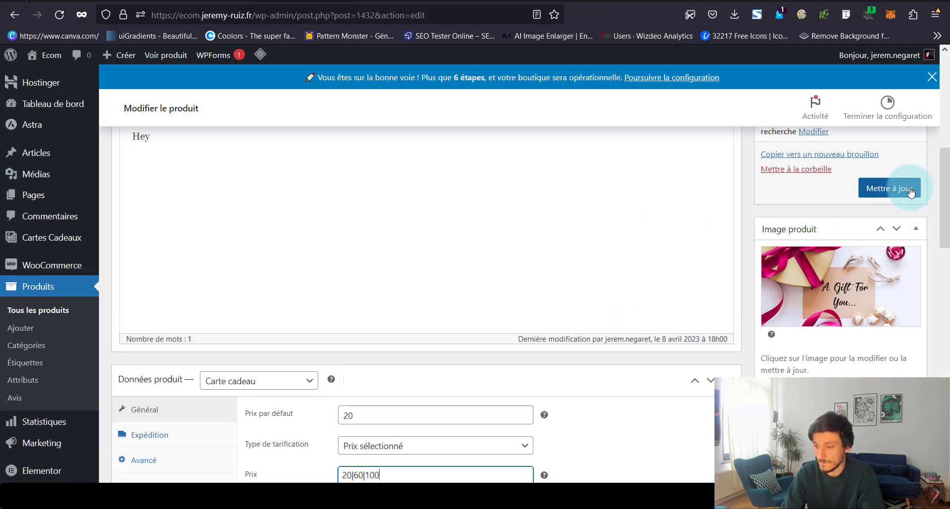
click(910, 192)
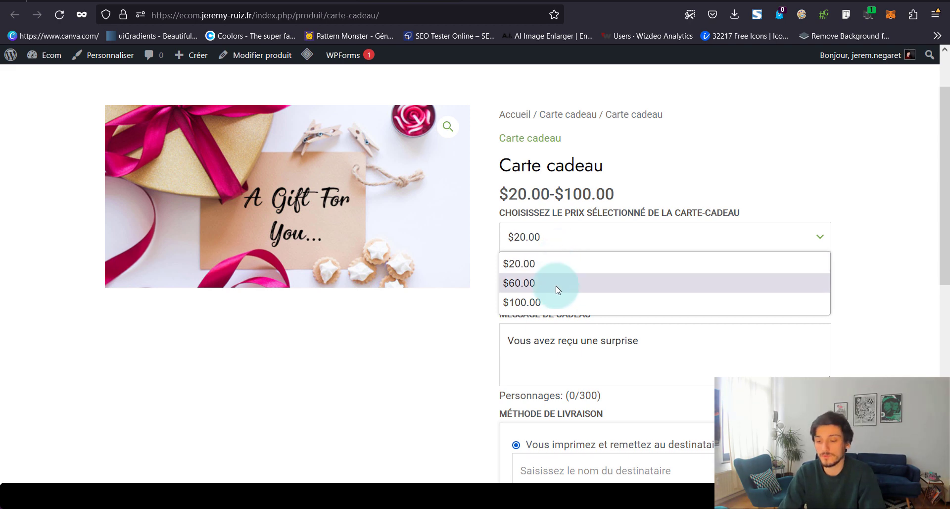
Close the storefront price dropdown on $20.00 and return to the product editor tab
click(428, 372)
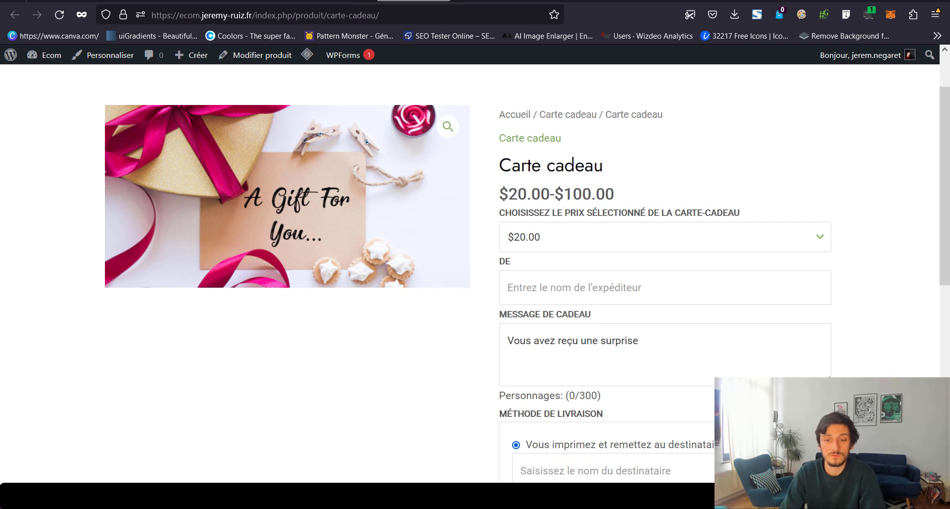
key(ctrl+shift+Tab)
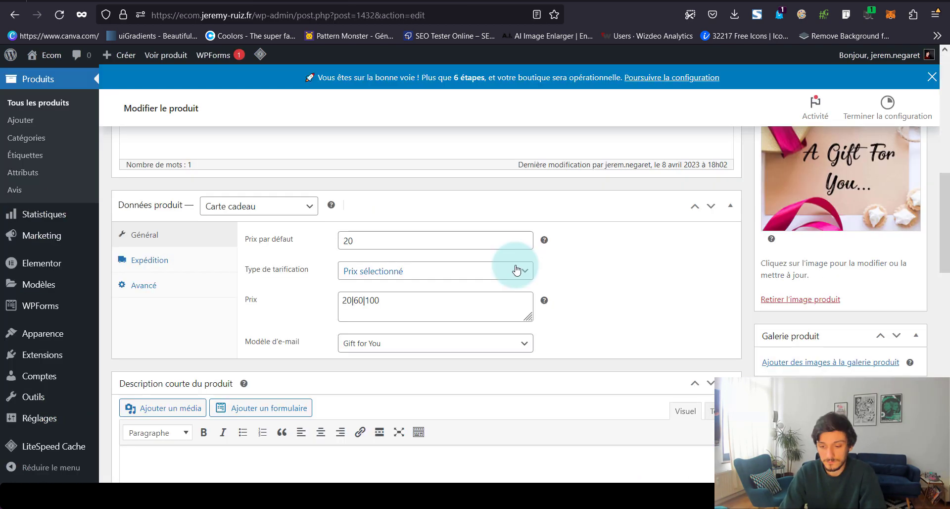
Set the Carte cadeau pricing type to Prix utilisateur with a minimum price of 20 and save
click(515, 270)
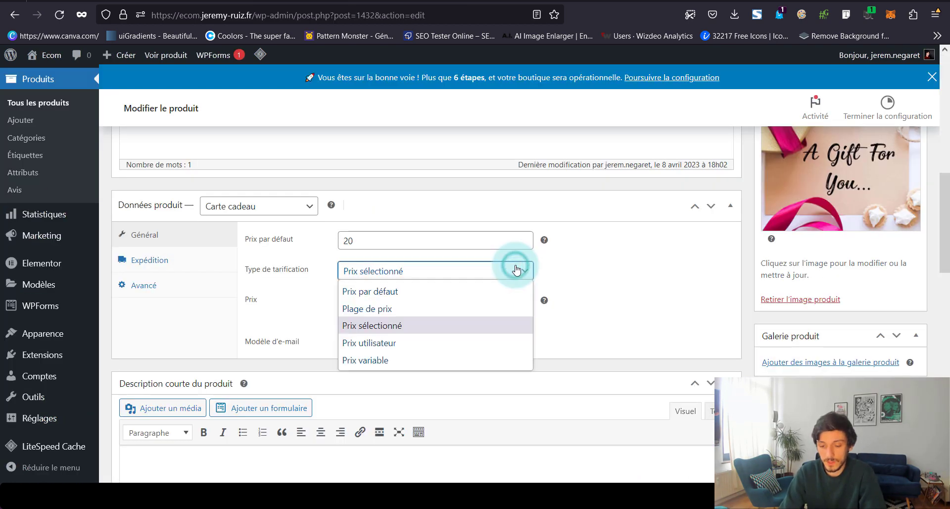
click(465, 338)
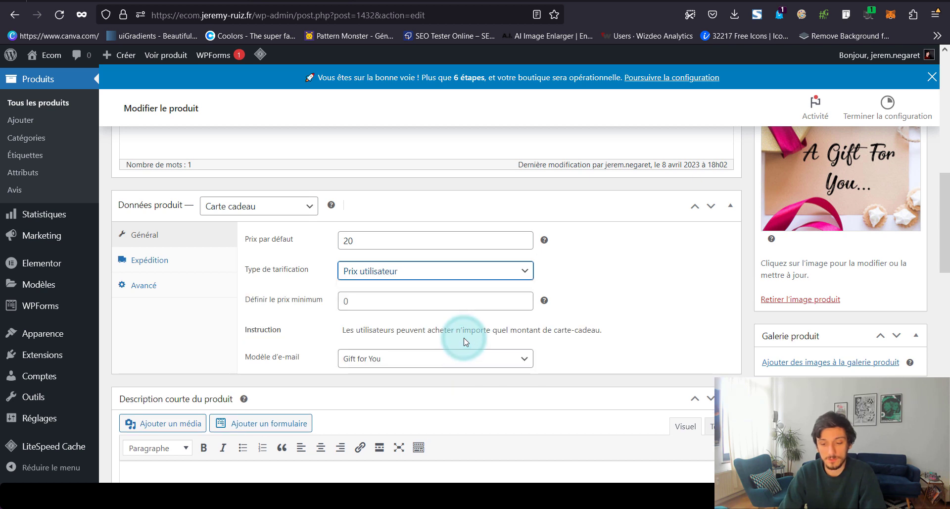
click(342, 298)
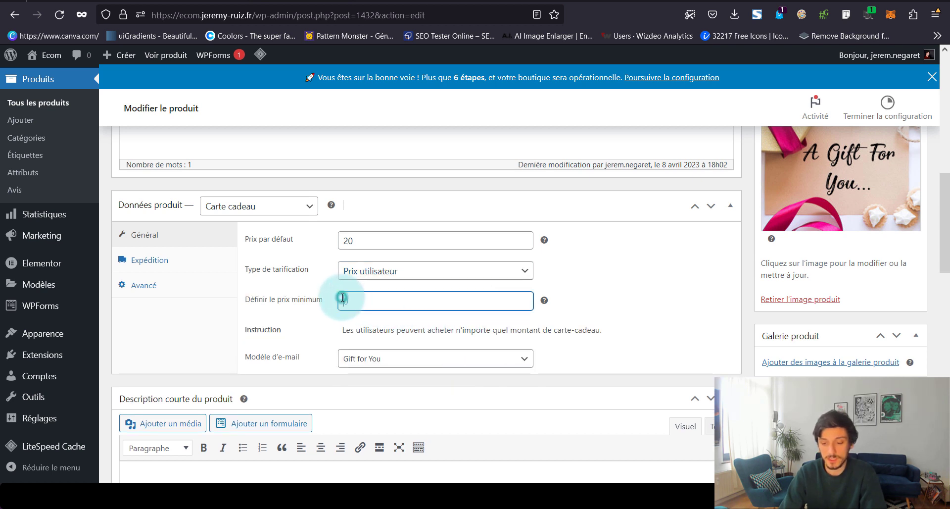
text(20)
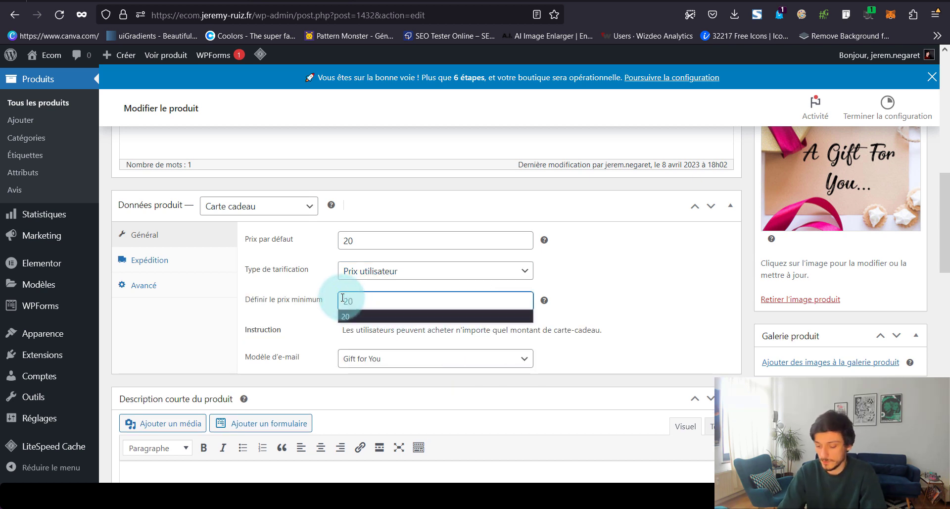
click(579, 284)
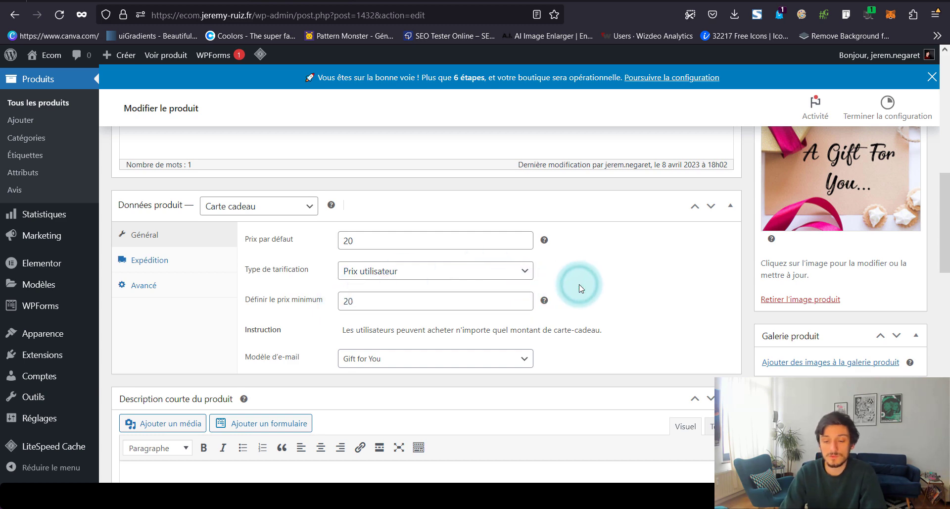
scroll(578, 287, up, 6)
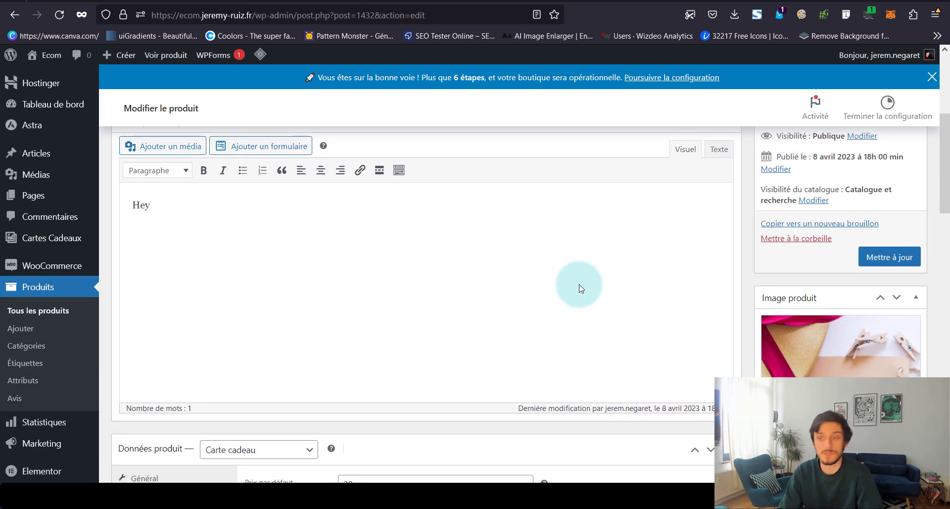
click(909, 287)
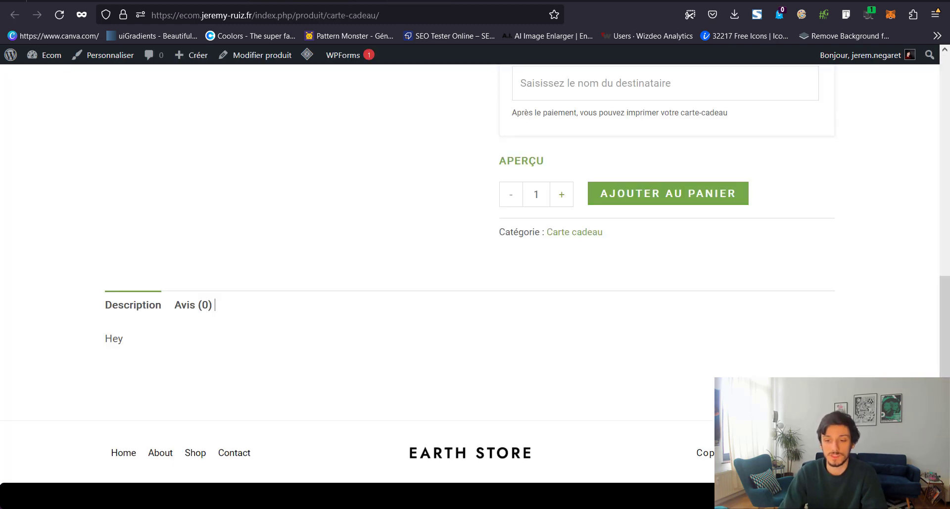
Try gift card amounts 2 (below the 20 minimum) and 600, then return to Données produit
click(554, 233)
text(2)
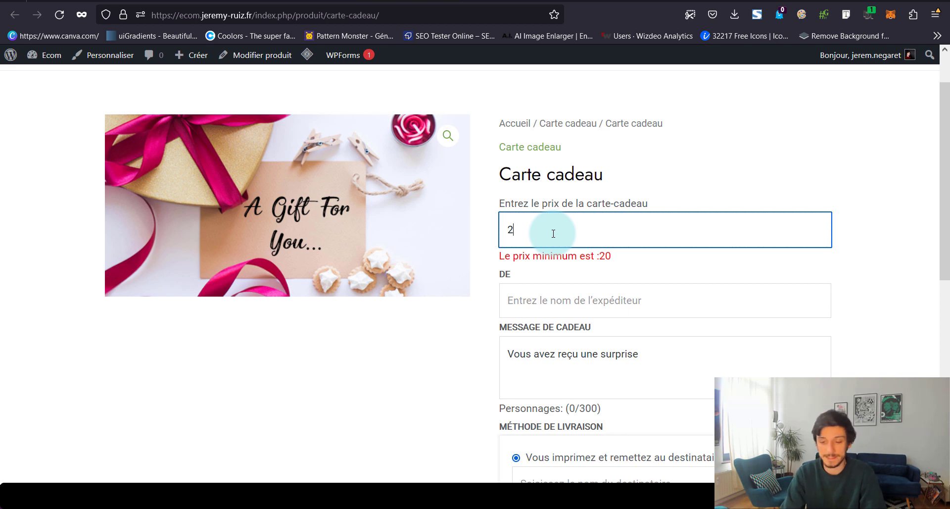
key(BackSpace)
text(6)
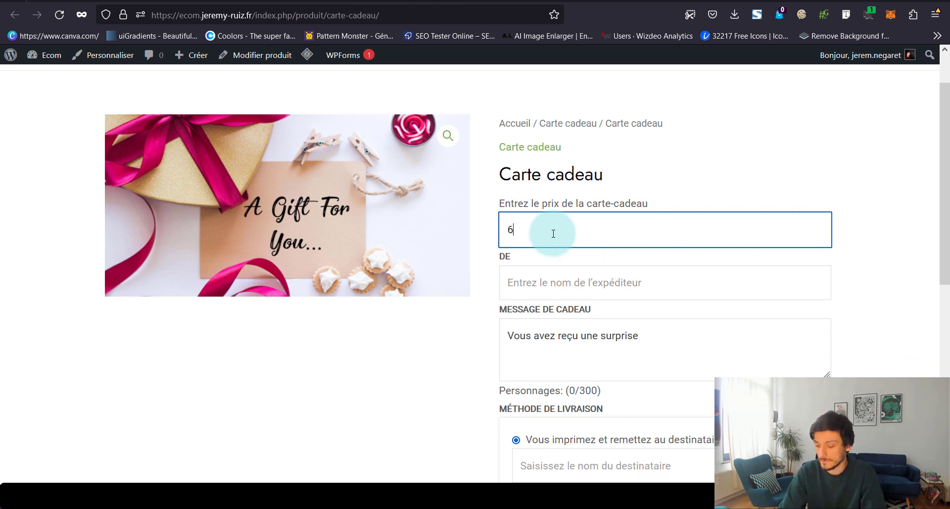
text(00)
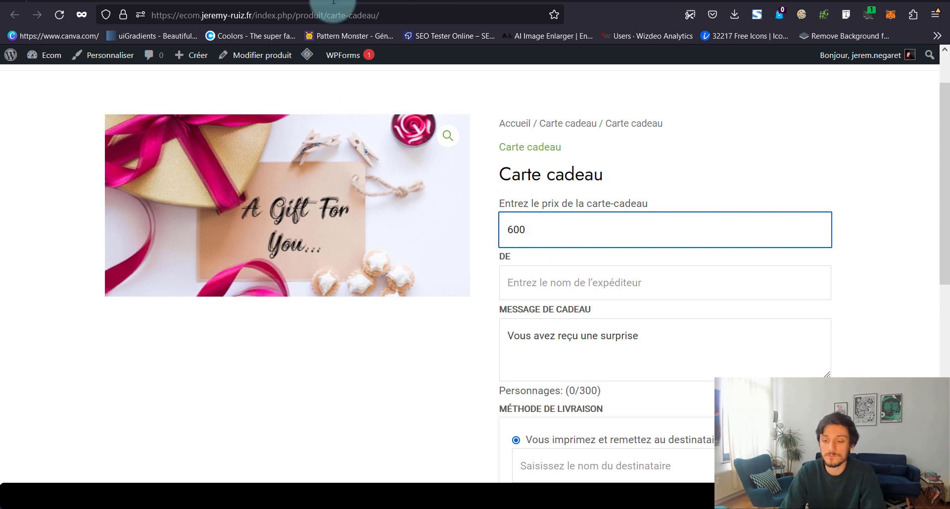
click(311, 1)
scroll(362, 254, down, 8)
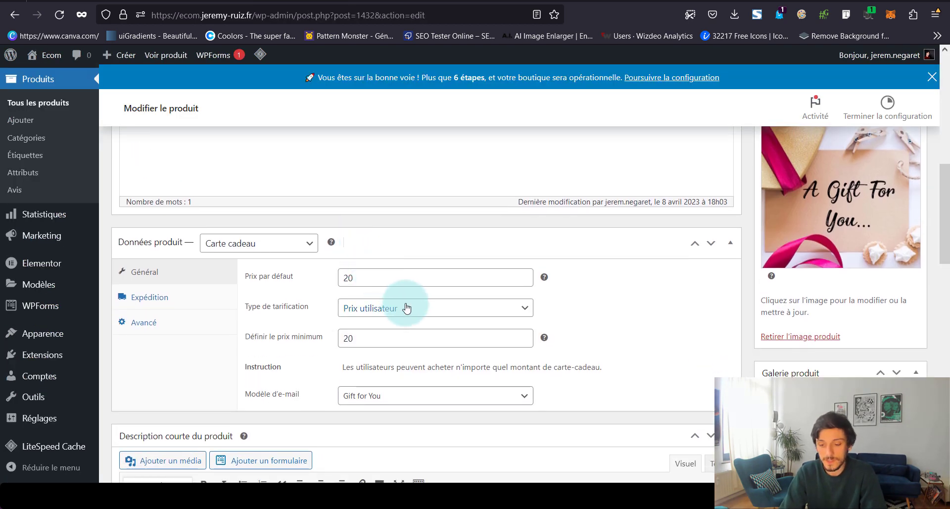
Switch pricing to Prix variable and give the Je t'aime option a price of 40
click(401, 308)
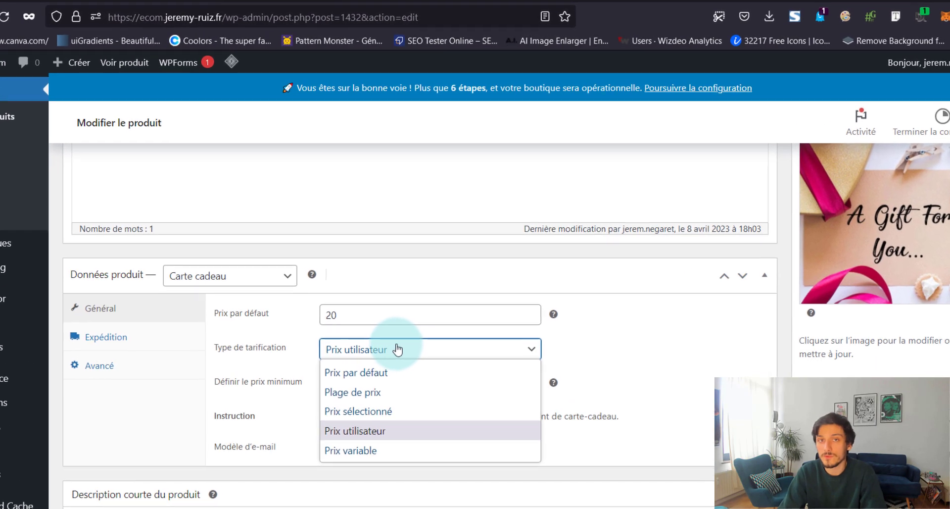
click(379, 489)
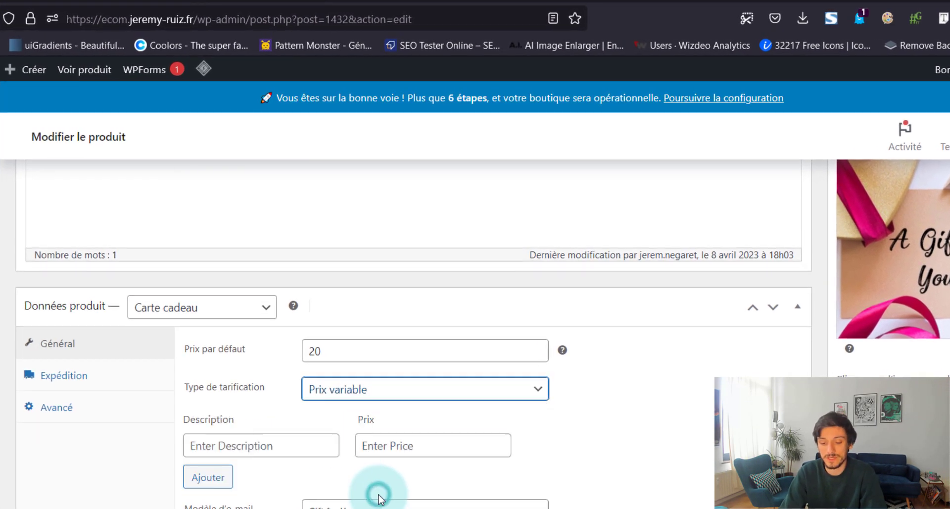
click(376, 353)
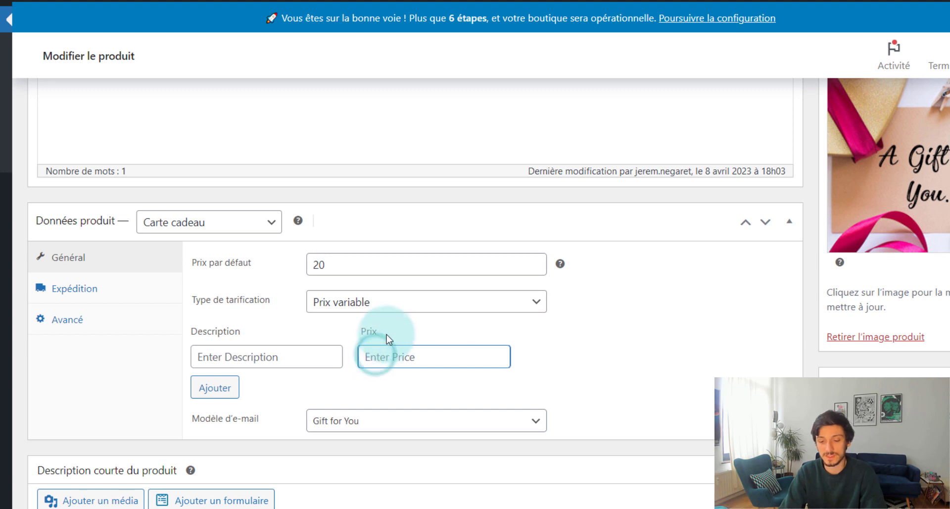
click(381, 305)
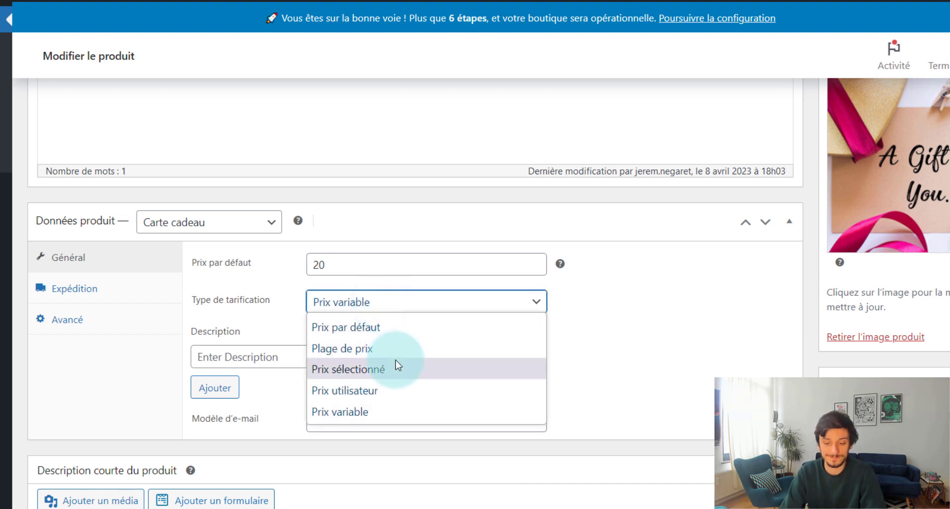
click(596, 365)
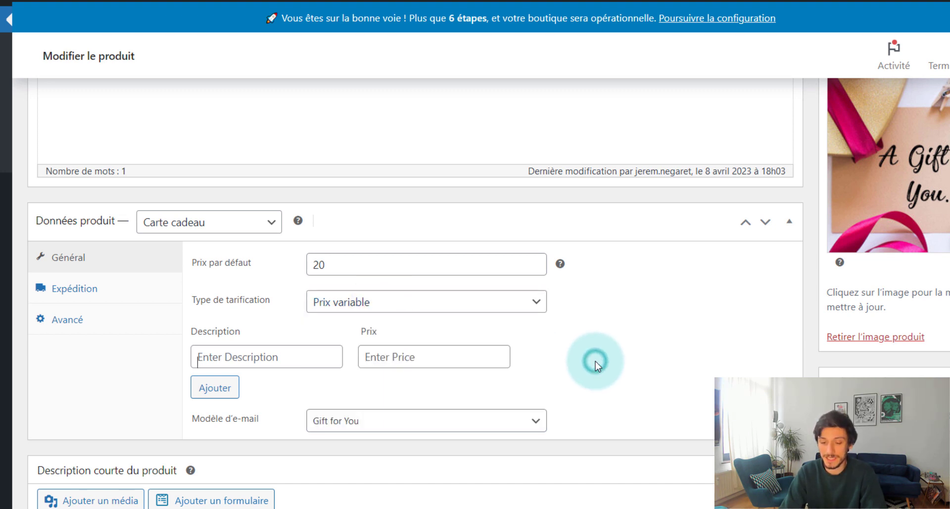
click(316, 353)
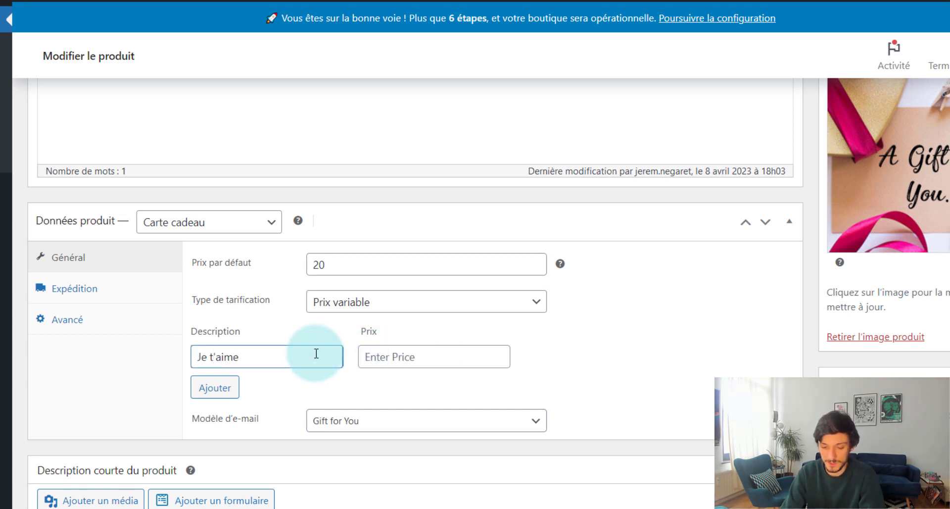
click(409, 358)
text(40)
Add an Un peu option priced 20 and change Je t'aime to 100
click(214, 388)
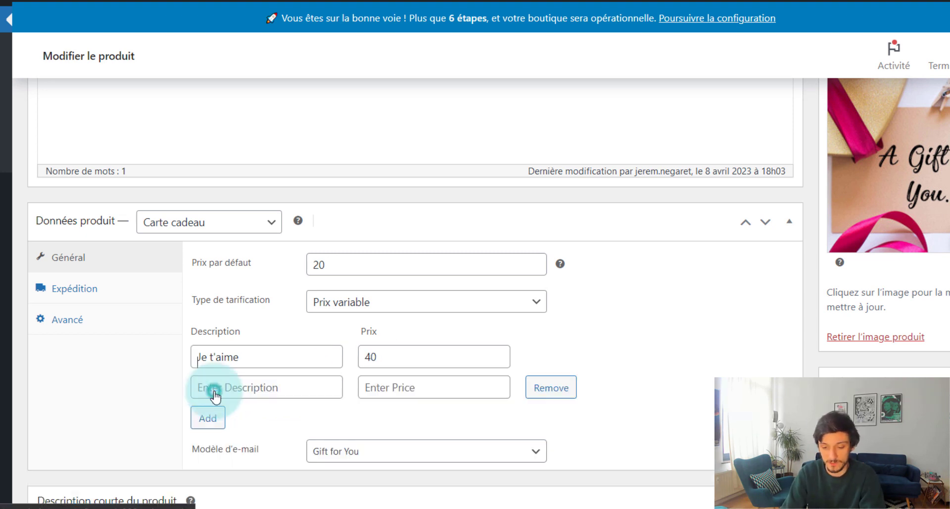
click(214, 390)
text(Un p)
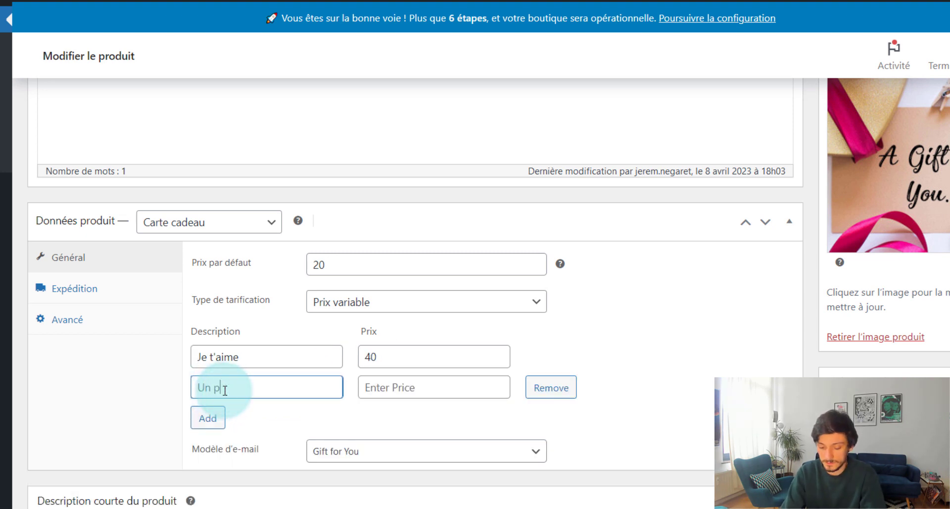
text(eu)
click(388, 362)
key(BackSpace)
key(BackSpace)
text(10)
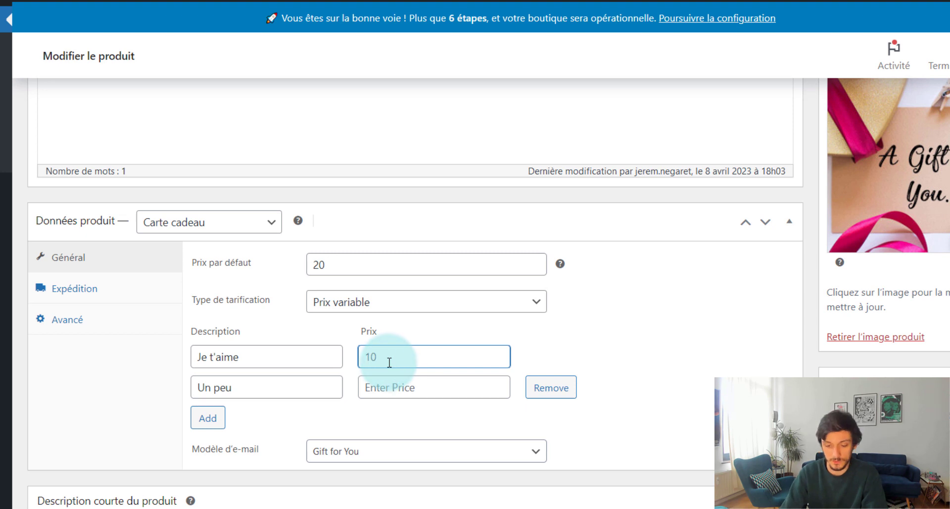
text(0)
click(401, 387)
text(20)
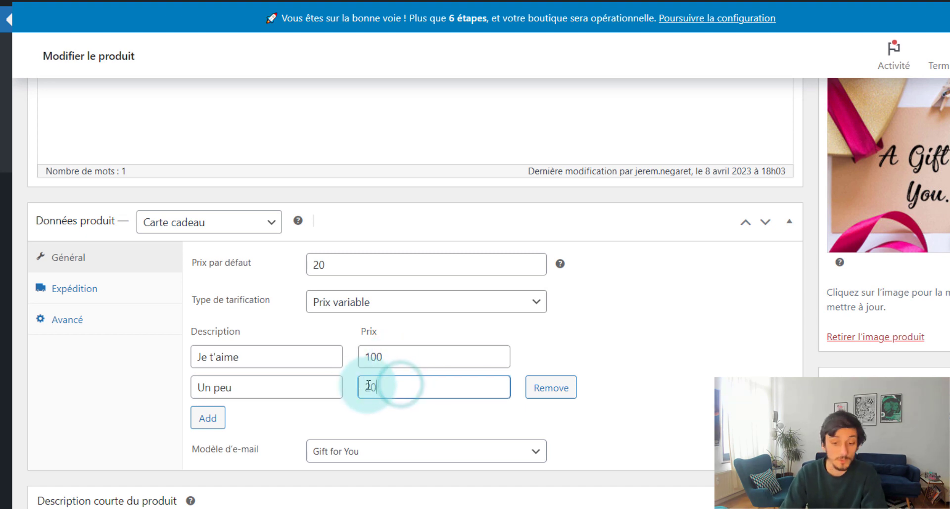
Add price options Beaucoup at 60 and Passionnement at 120
click(211, 425)
click(251, 418)
text(Be)
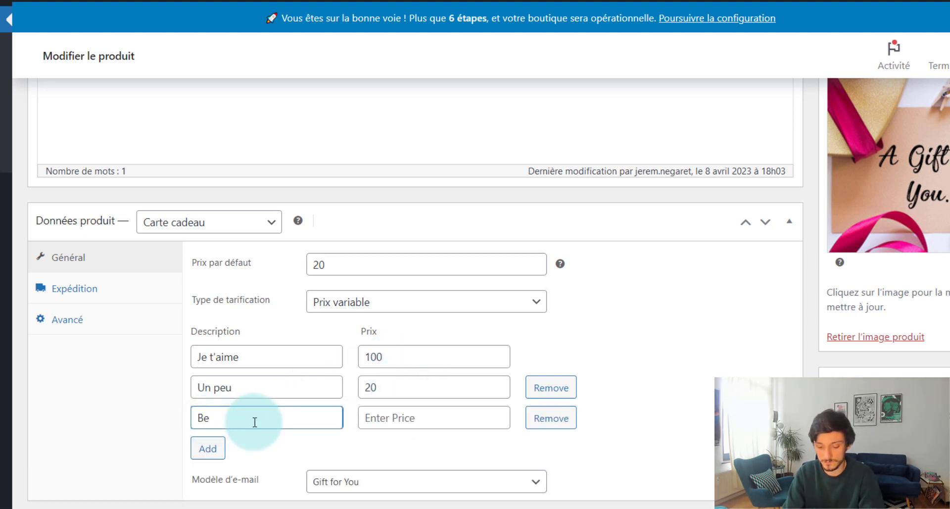
text(aucoup)
click(371, 420)
text(60)
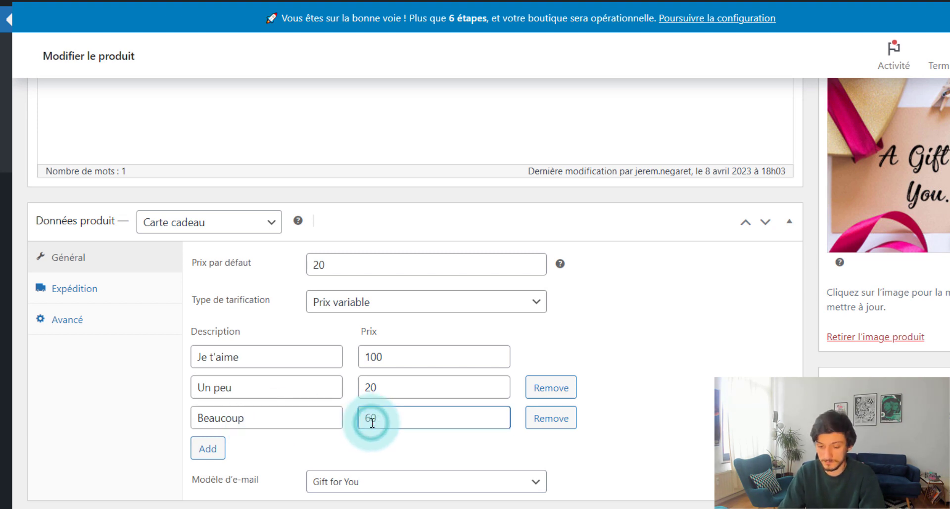
click(210, 449)
click(250, 449)
text(Pa)
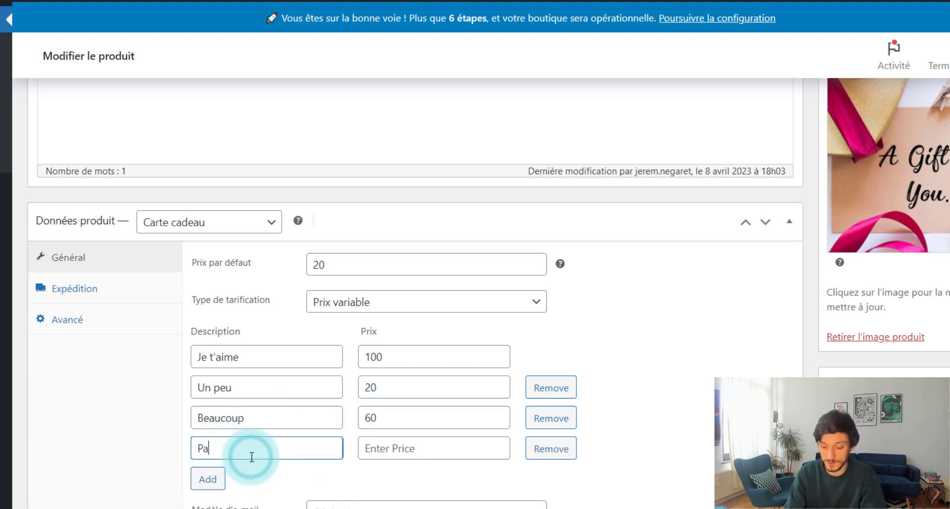
text(ssionnement)
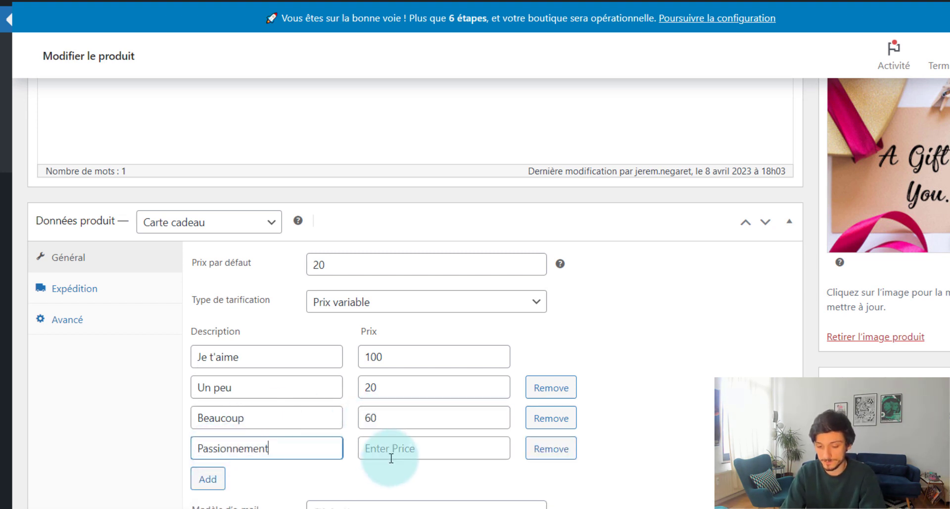
click(391, 449)
text(120)
Add price options À la folie at 300 and Pas du tout !?
click(210, 478)
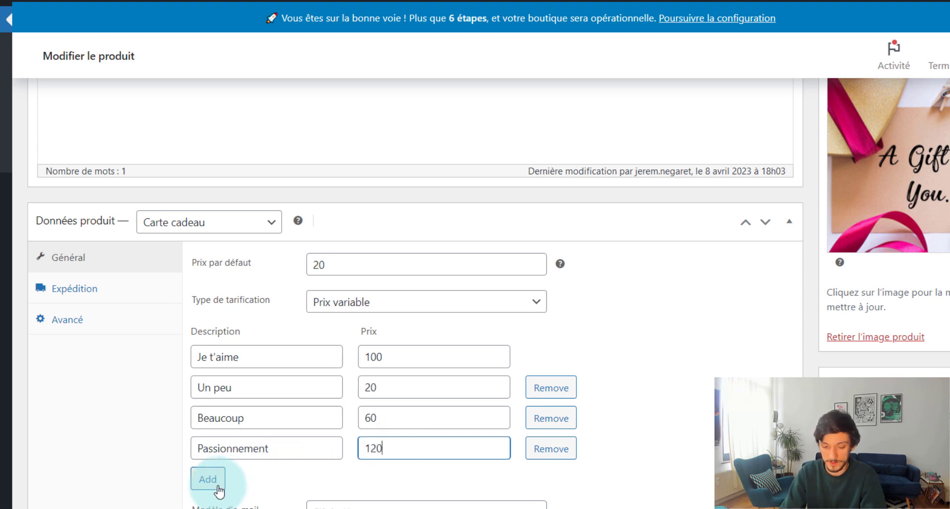
click(254, 478)
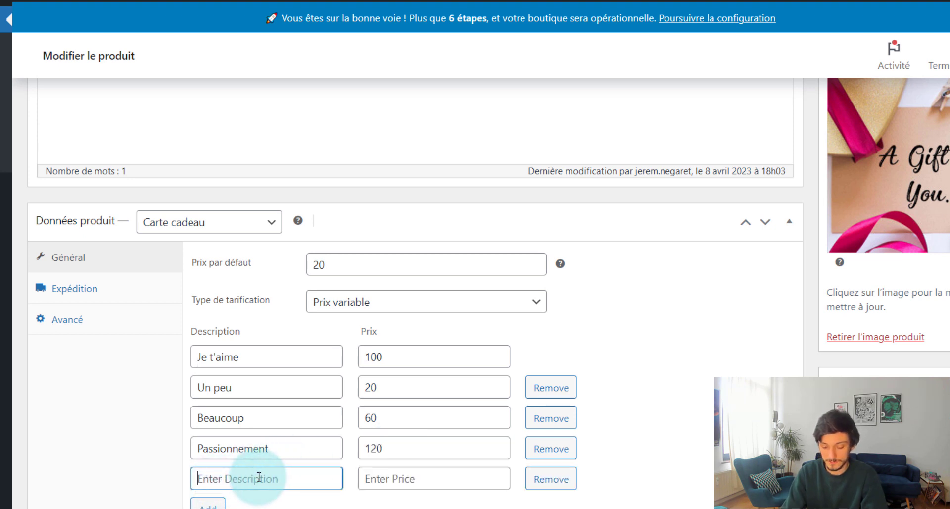
text(À la foli)
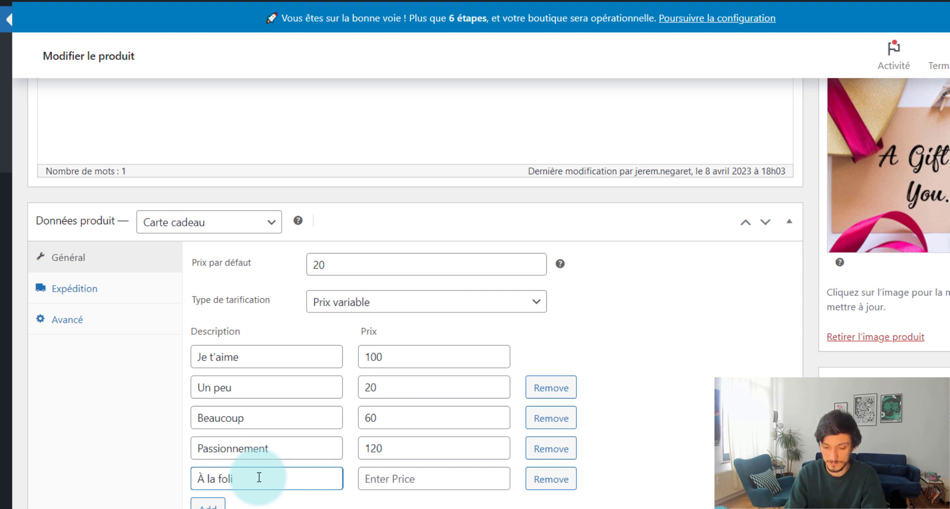
text(e)
click(371, 479)
text(300)
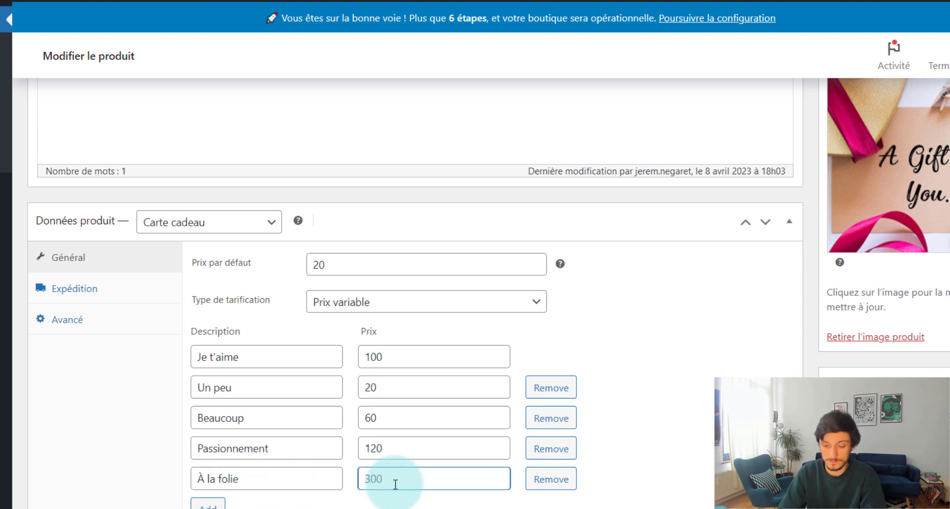
scroll(276, 471, down, 1)
click(203, 451)
click(208, 449)
text(P)
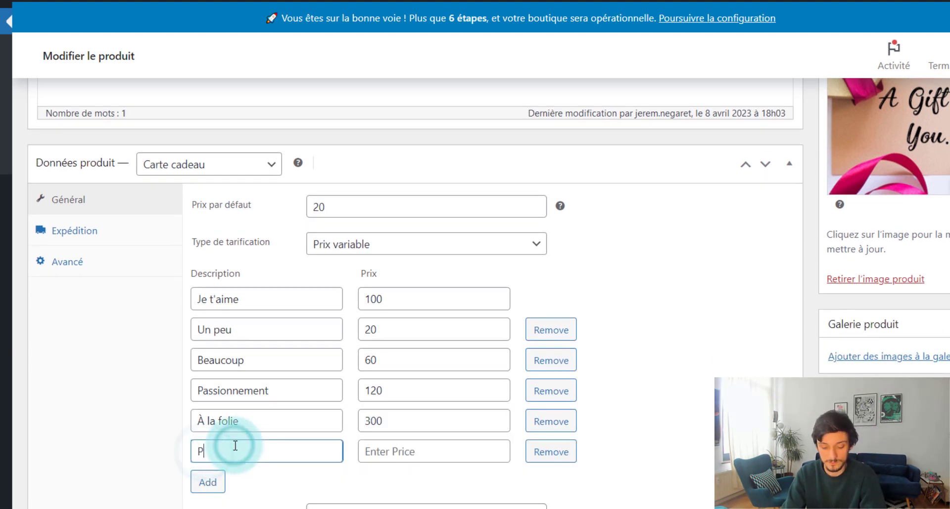
text(as du tout !?)
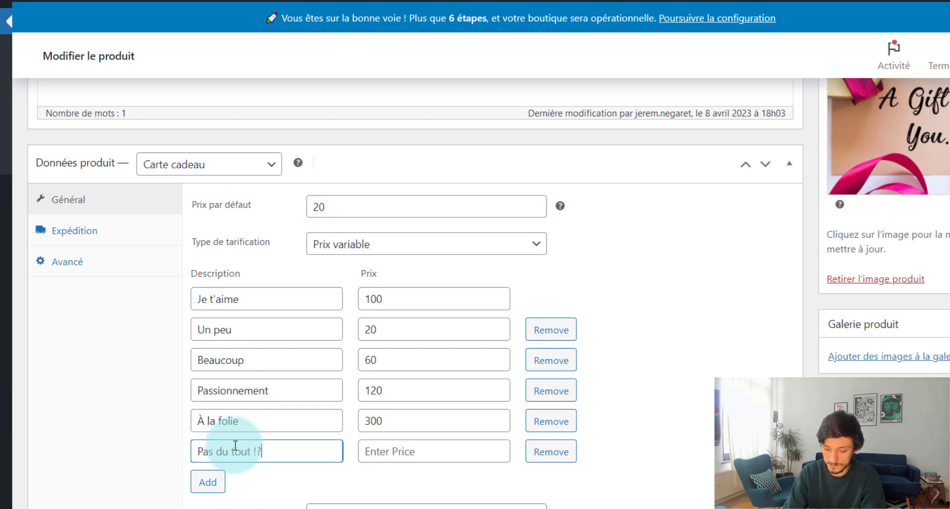
click(384, 450)
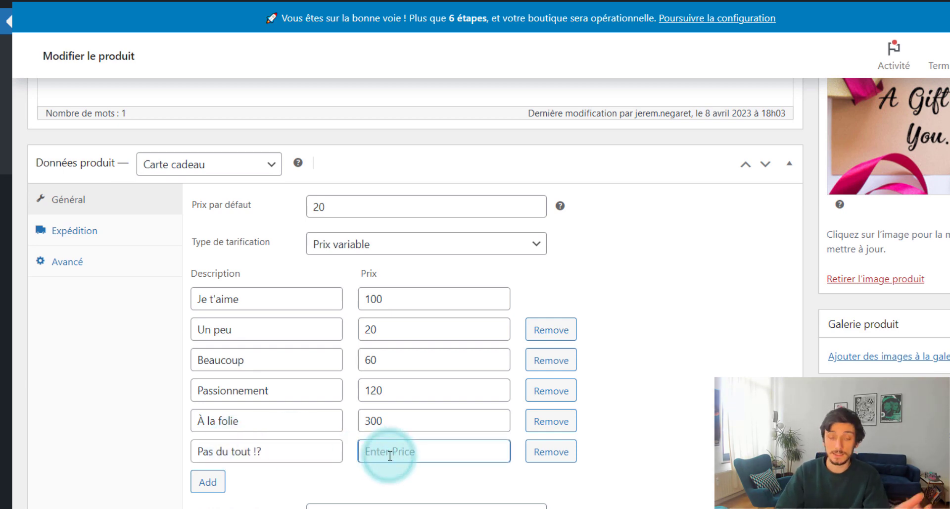
scroll(390, 455, up, 3)
scroll(390, 454, up, 2)
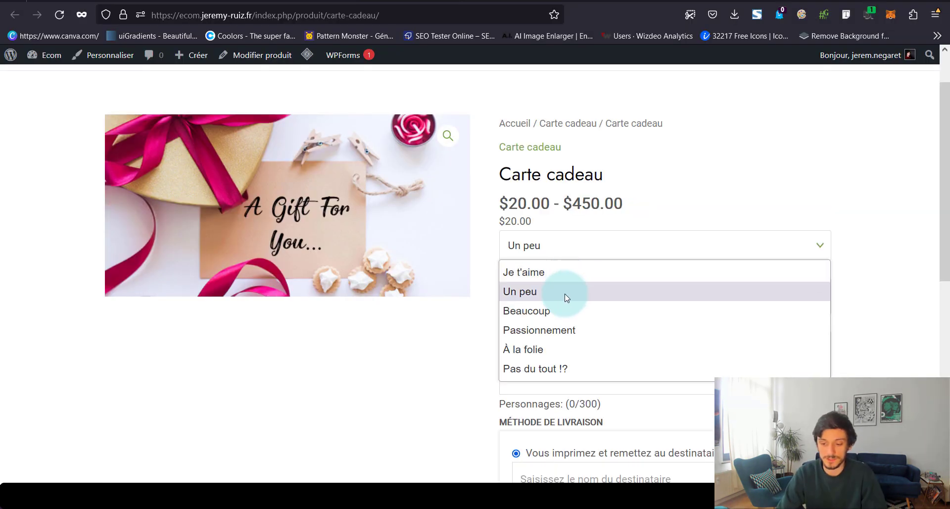
Select the Pas du tout !? price option ($450.00) on the gift card page
click(566, 367)
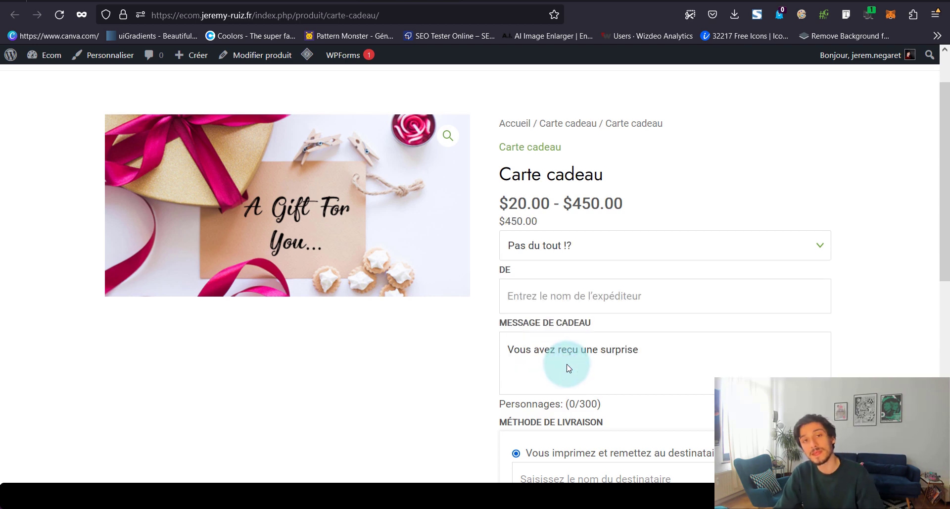
scroll(569, 368, down, 7)
scroll(569, 368, up, 7)
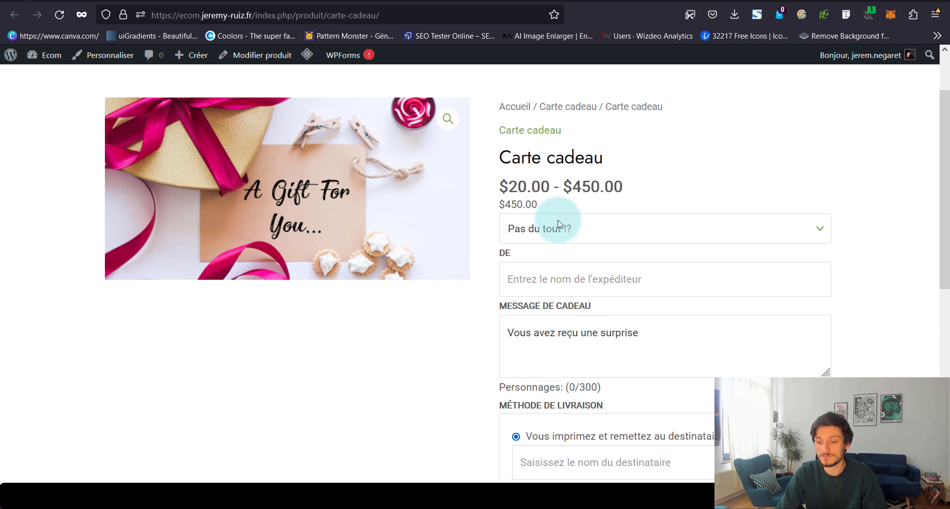
click(600, 230)
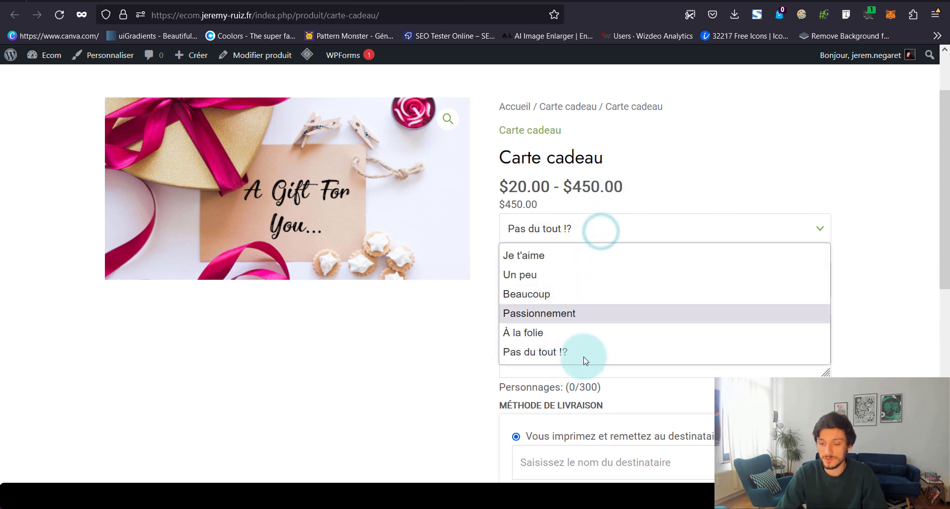
drag(366, 464, 622, 261)
click(417, 368)
scroll(417, 367, down, 4)
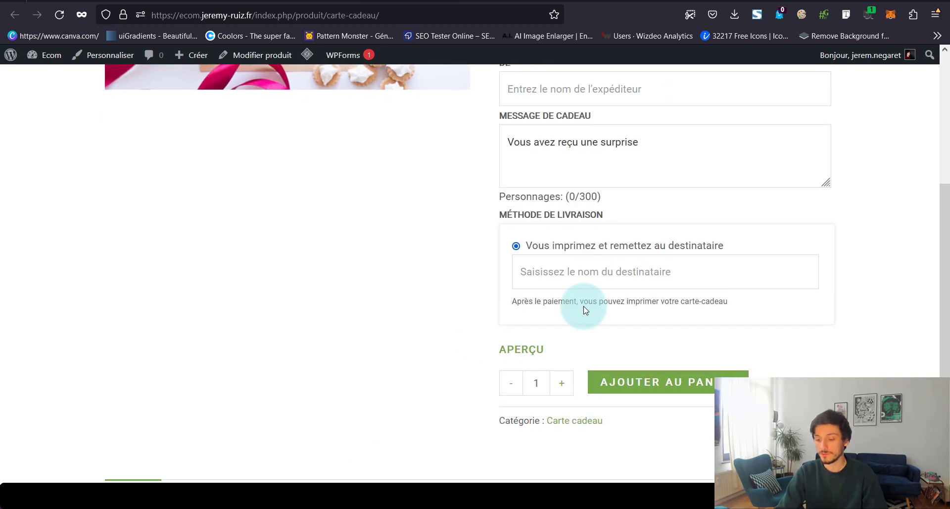
Enter the recipient's name in the gift card form
click(629, 273)
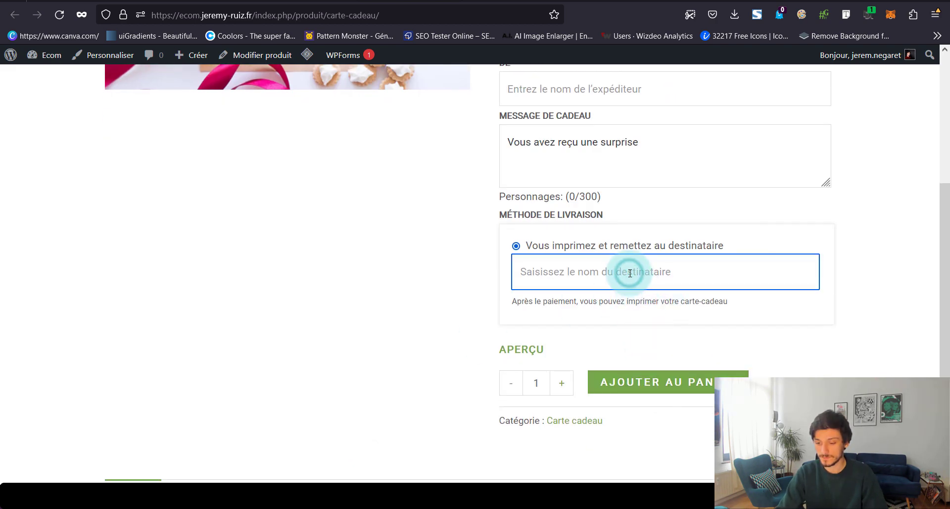
text(Nono)
scroll(624, 306, down, 2)
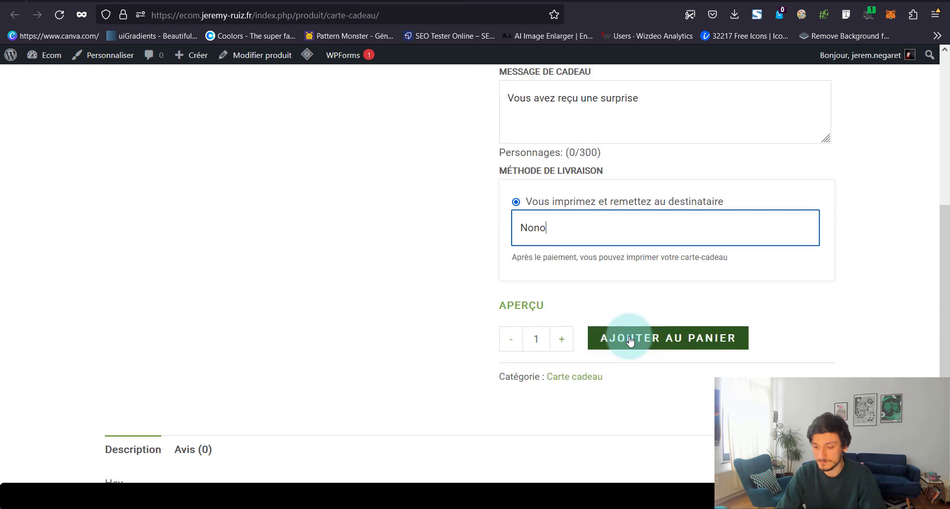
Fill in the sender's name in the DE field and add the gift card to the cart
click(615, 340)
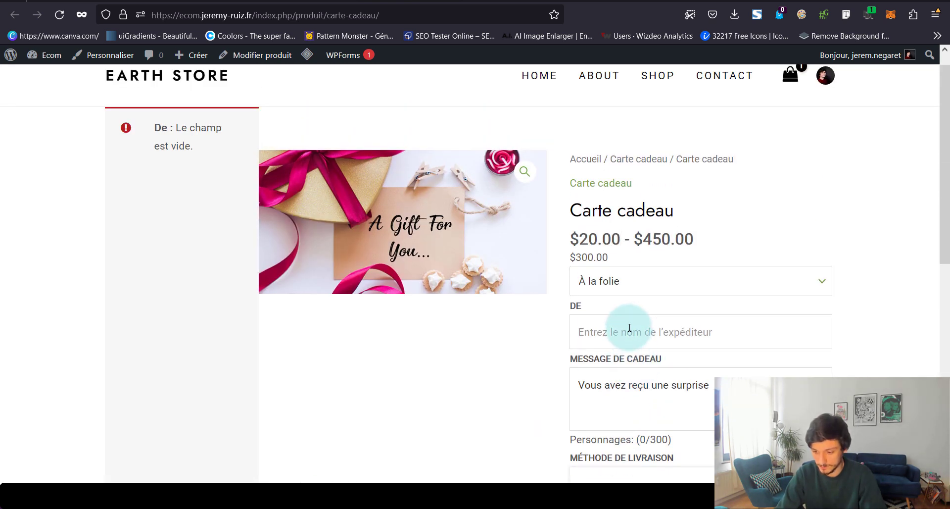
click(628, 329)
text(Jérém)
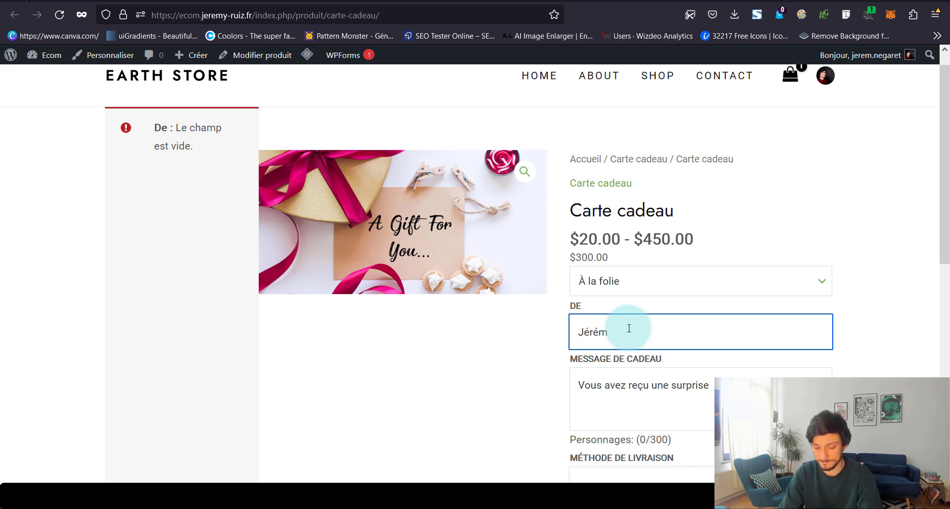
text(y)
scroll(626, 328, down, 4)
click(747, 413)
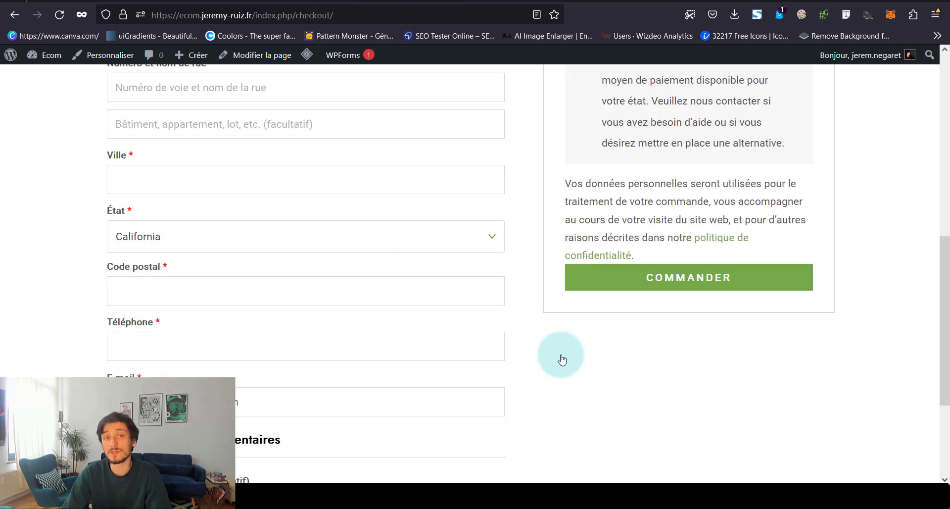
Go back from checkout to the cart page
scroll(561, 360, down, 3)
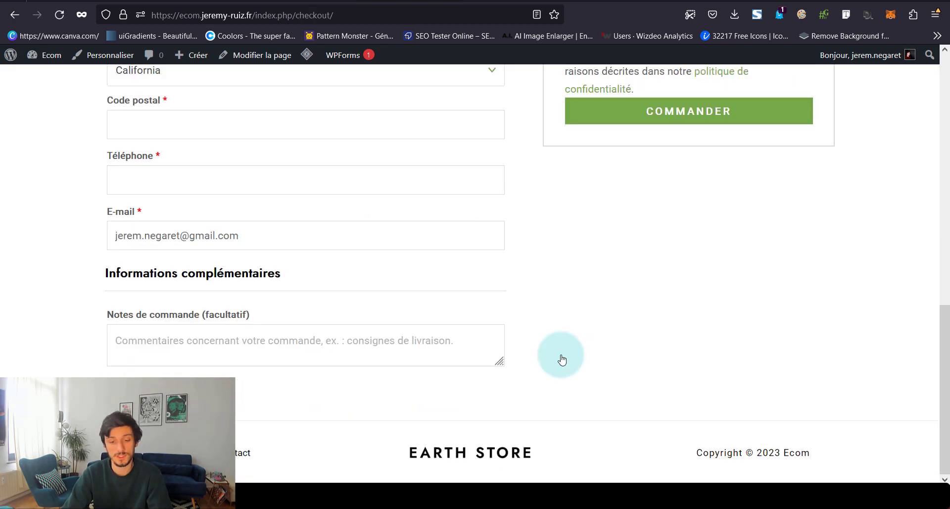
scroll(561, 360, up, 9)
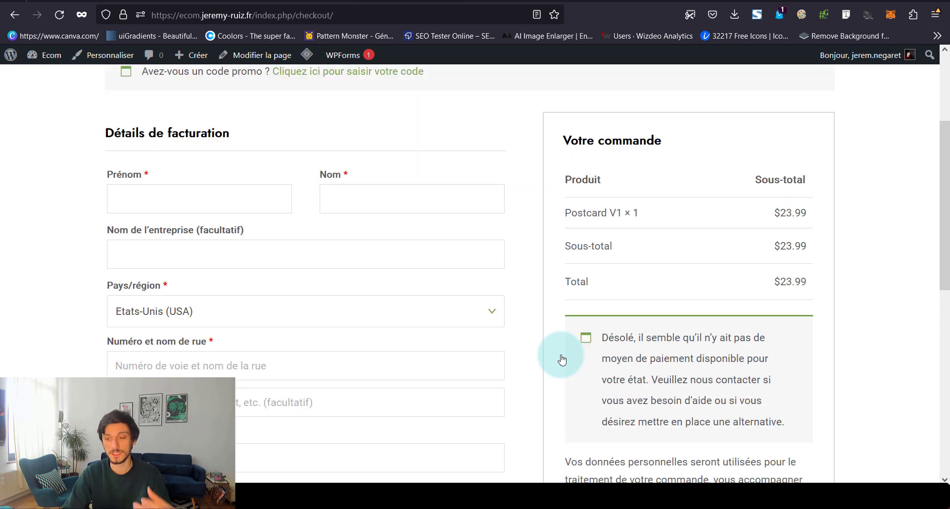
click(26, 16)
click(101, 126)
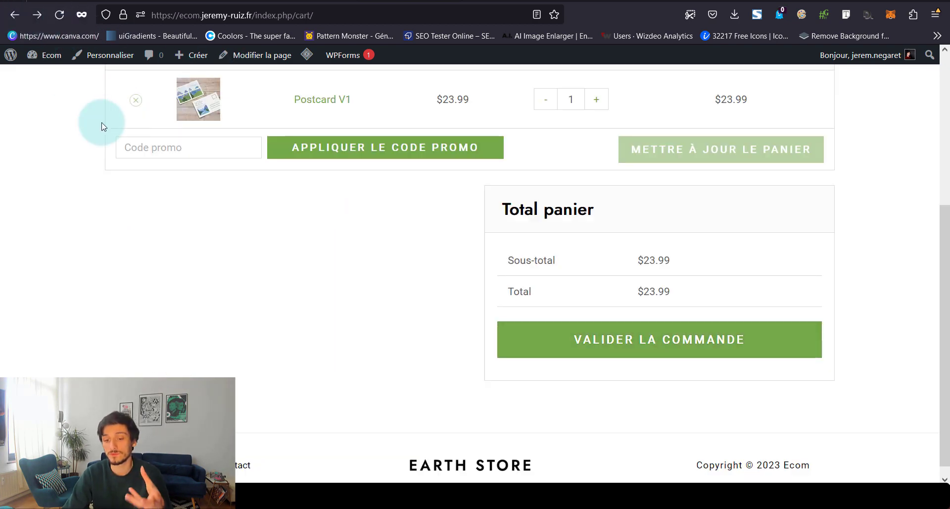